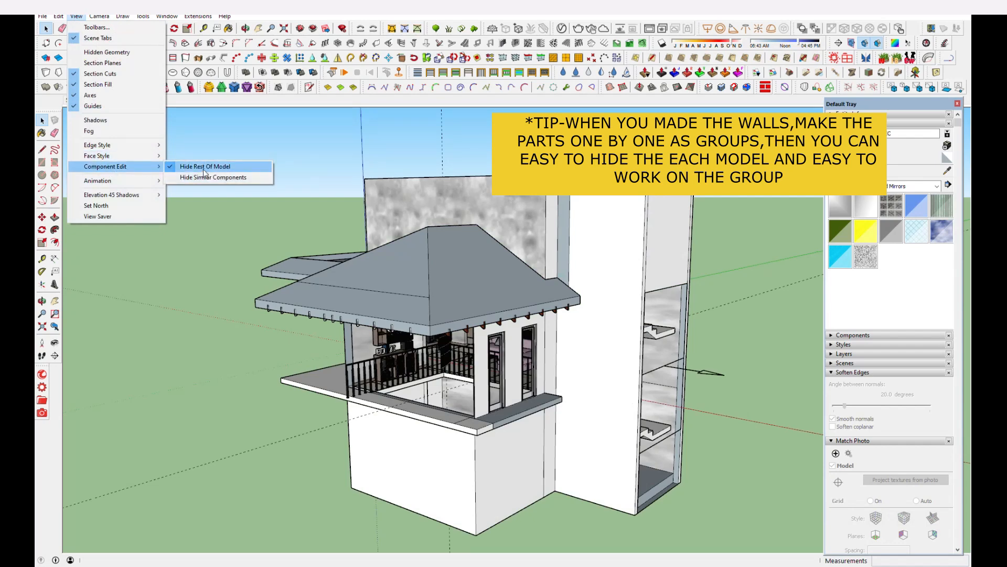
Step: Turn off hiding the rest of the model during component editing and open the roof group to view it in context
click(204, 167)
click(489, 305)
double_click(489, 305)
middle_drag(489, 305, 577, 136)
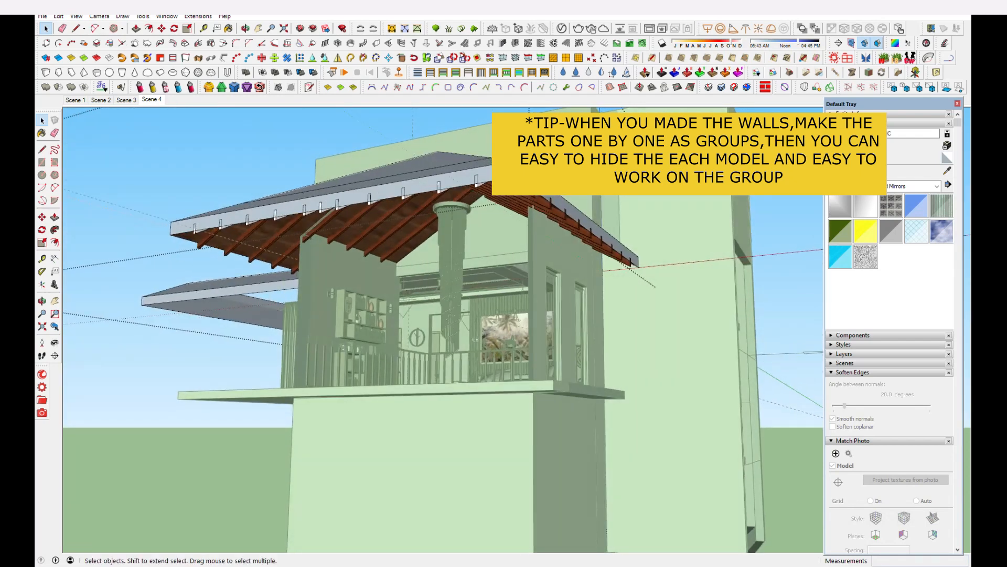
Step: Turn Hide Rest of Model back on for component editing and open the wall group to view it in isolation
click(76, 16)
mouse_move(113, 168)
click(210, 166)
middle_drag(406, 244, 458, 313)
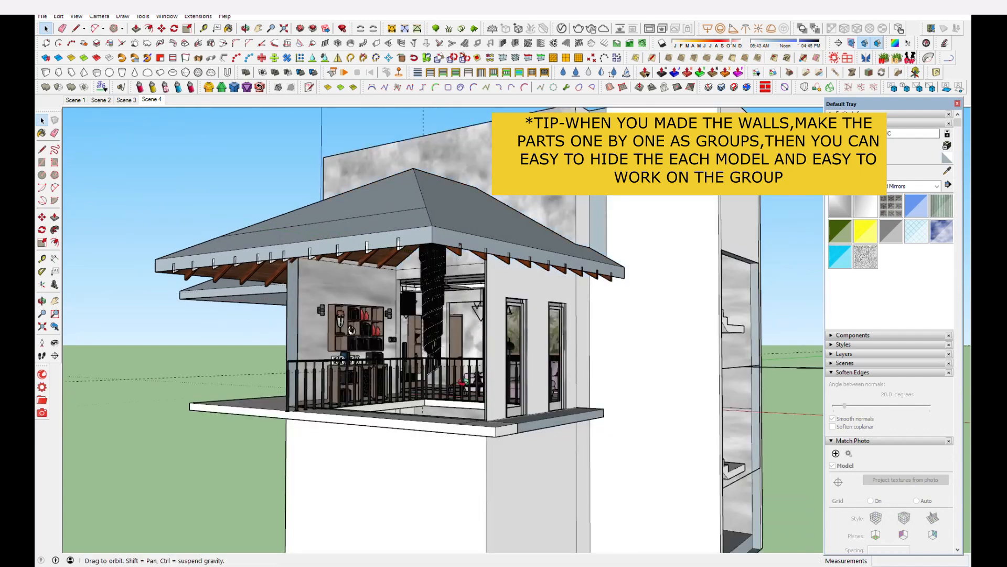
middle_drag(465, 380, 546, 202)
click(546, 202)
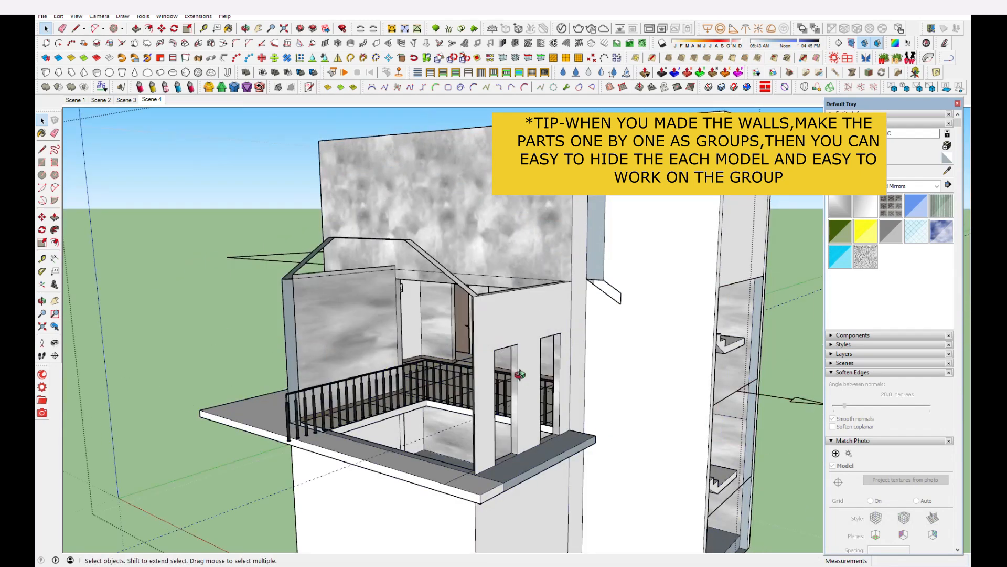
middle_drag(520, 375, 654, 297)
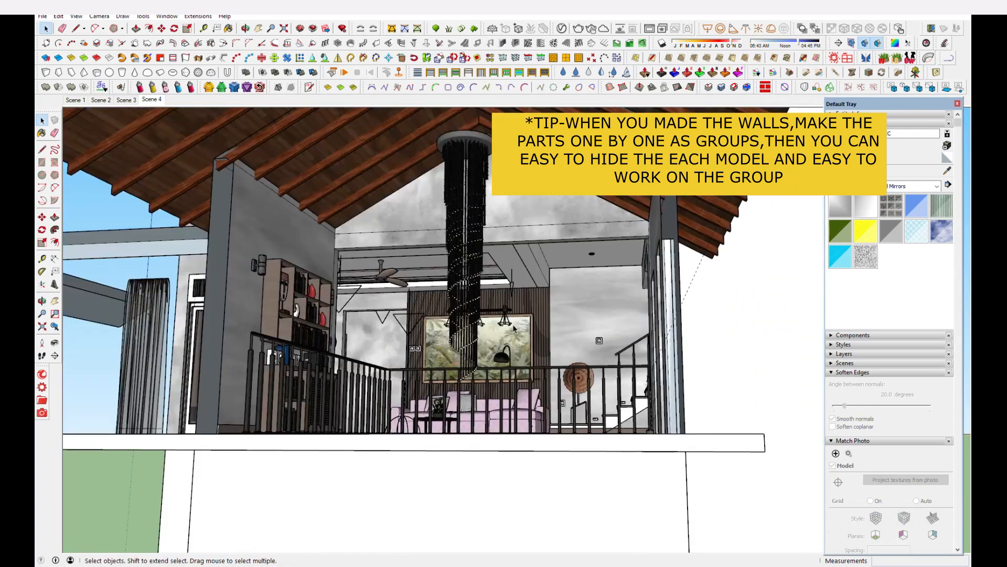
Step: Open the false ceiling group for editing and examine it in isolation from several angles
scroll(510, 260, up, 3)
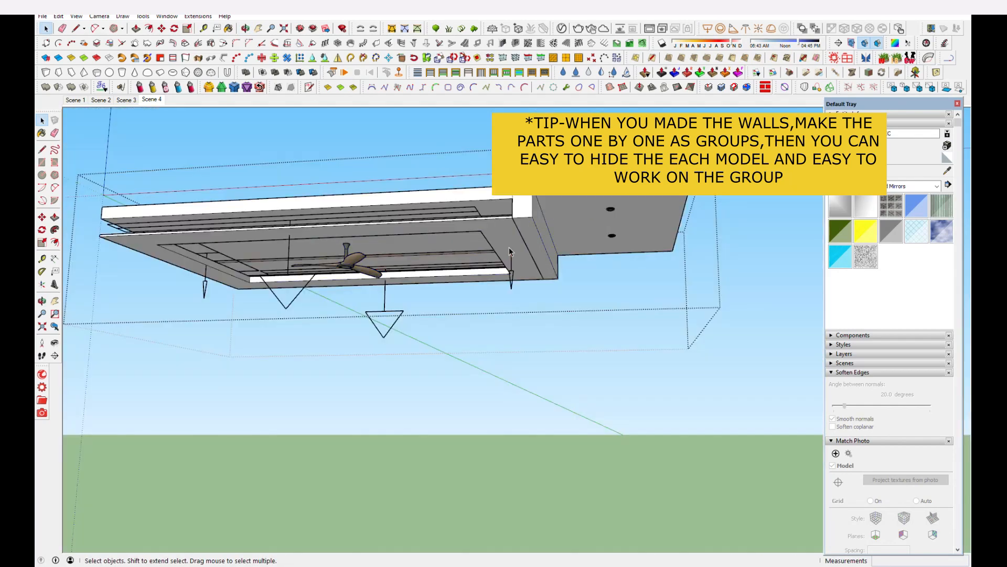
middle_drag(509, 247, 776, 308)
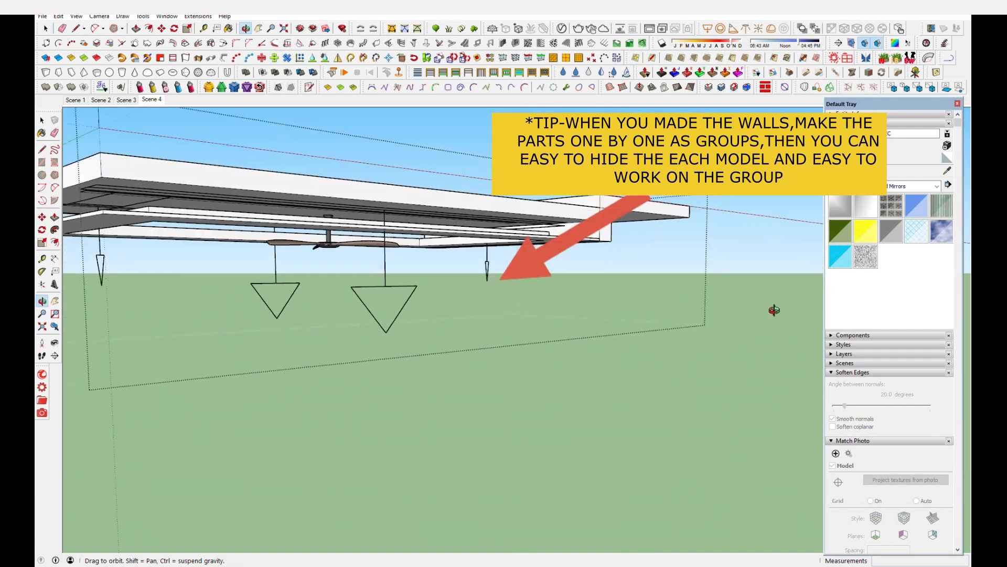
middle_drag(254, 280, 40, 262)
middle_drag(562, 281, 402, 283)
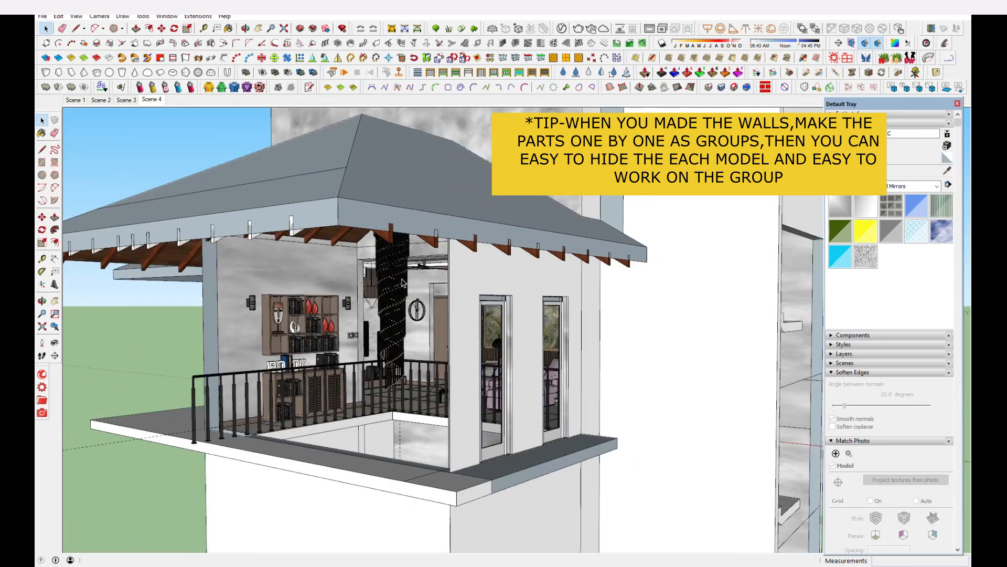
Step: Open the wall group for editing, examine it from the balcony side, and leave it to view the whole building
middle_drag(402, 283, 644, 391)
double_click(585, 321)
double_click(584, 321)
scroll(494, 354, down, 3)
scroll(701, 389, up, 2)
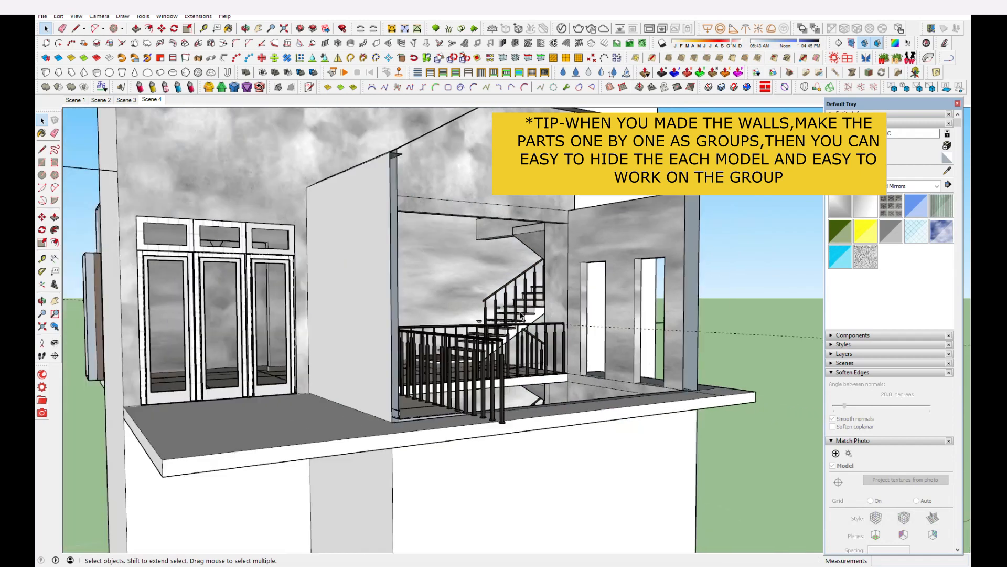
scroll(521, 315, down, 5)
middle_drag(392, 305, 665, 327)
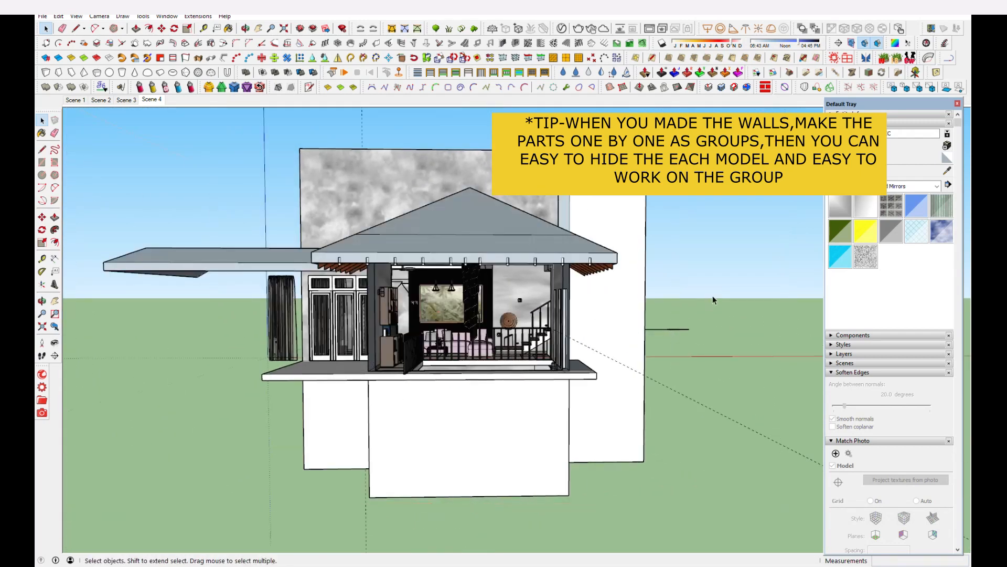
Step: Hide the roof group and view the balcony and rooms from above
click(480, 297)
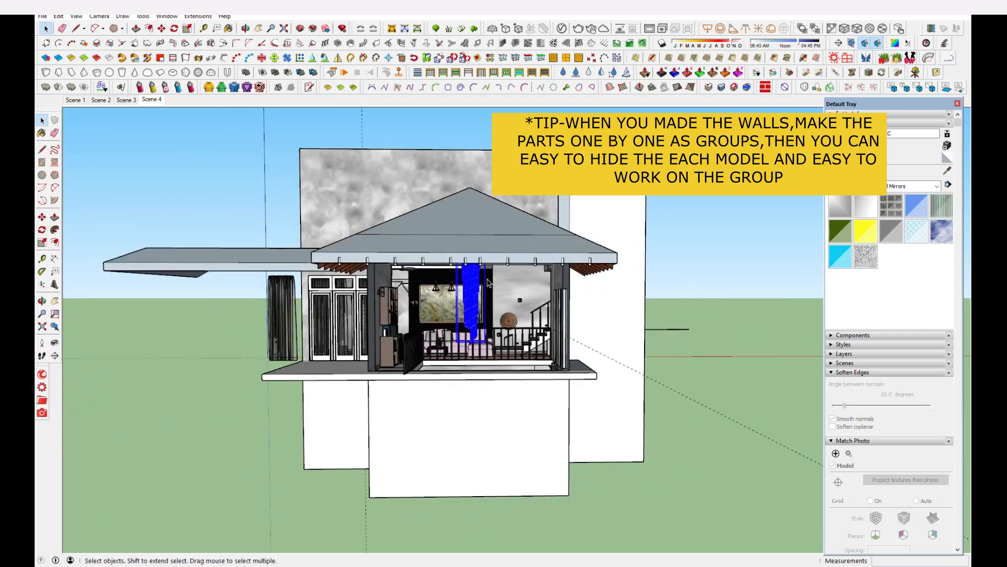
click(512, 260)
middle_drag(513, 260, 411, 191)
right_click(411, 191)
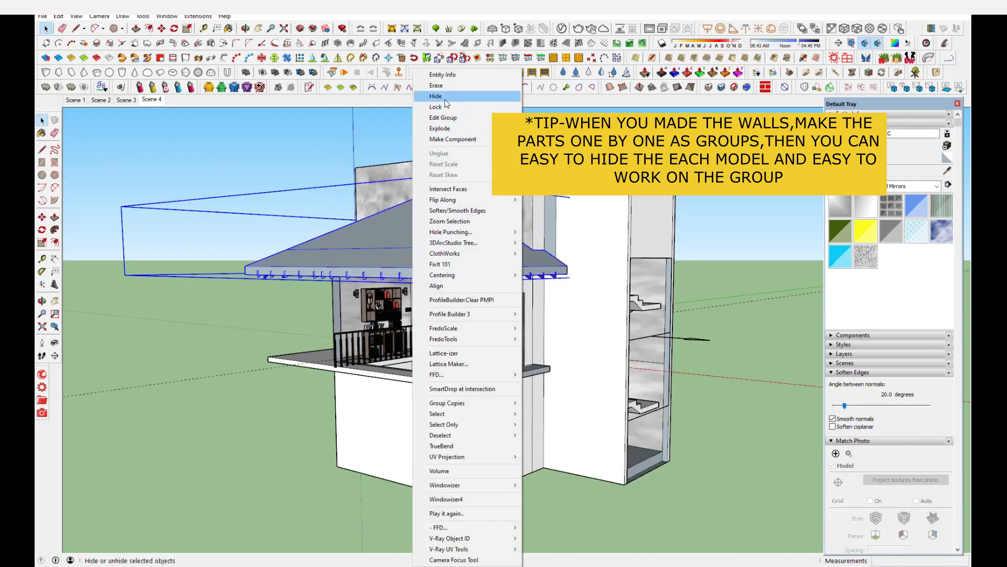
click(435, 96)
middle_drag(428, 330, 473, 505)
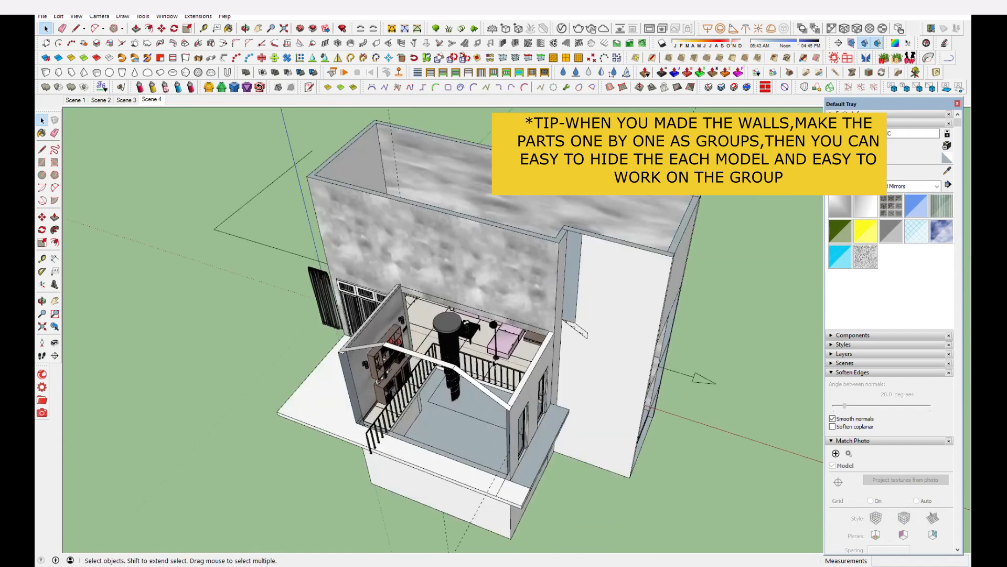
scroll(493, 364, up, 2)
scroll(494, 361, up, 2)
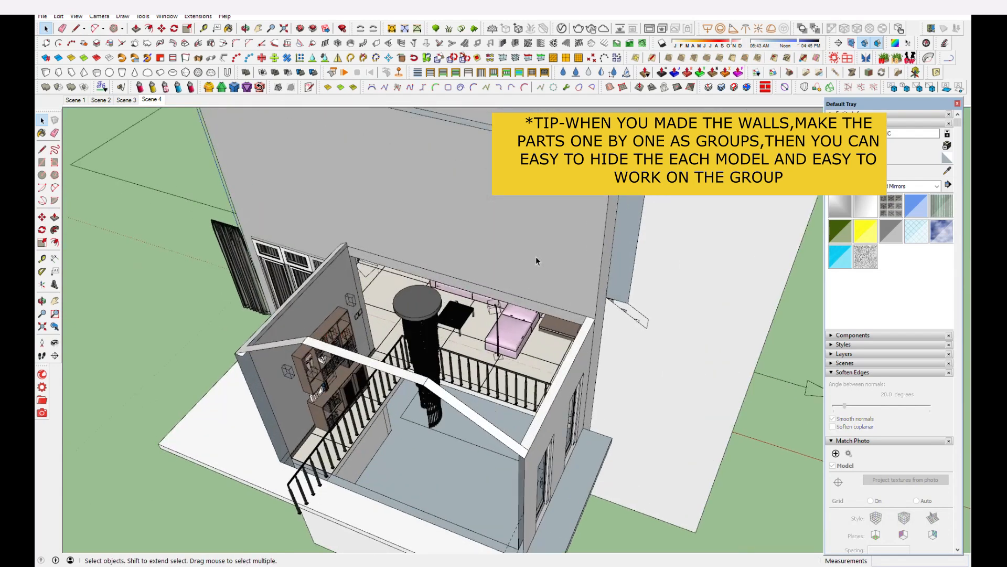
Step: Select the wall group and unhide all hidden objects in the model
click(536, 257)
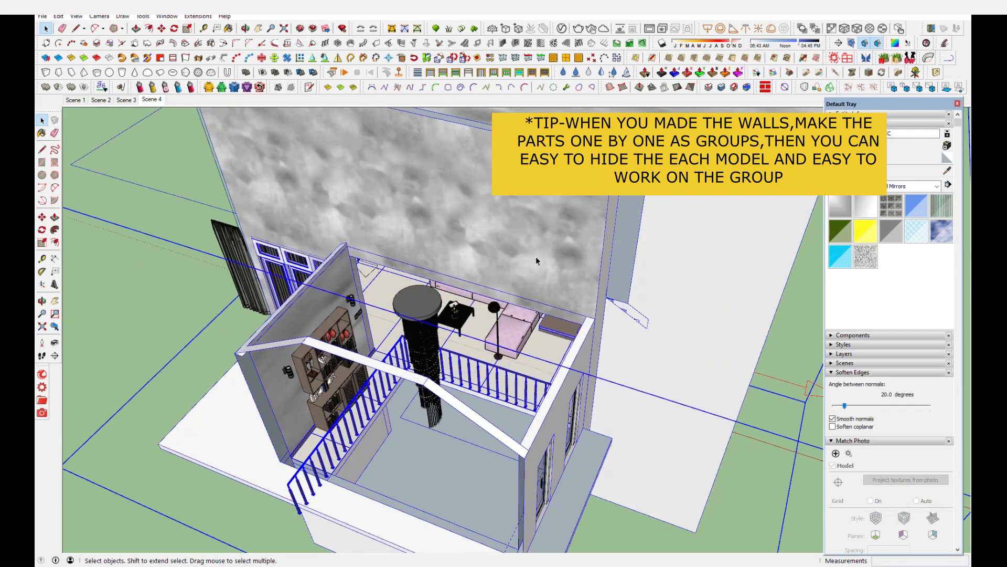
click(58, 16)
mouse_move(108, 156)
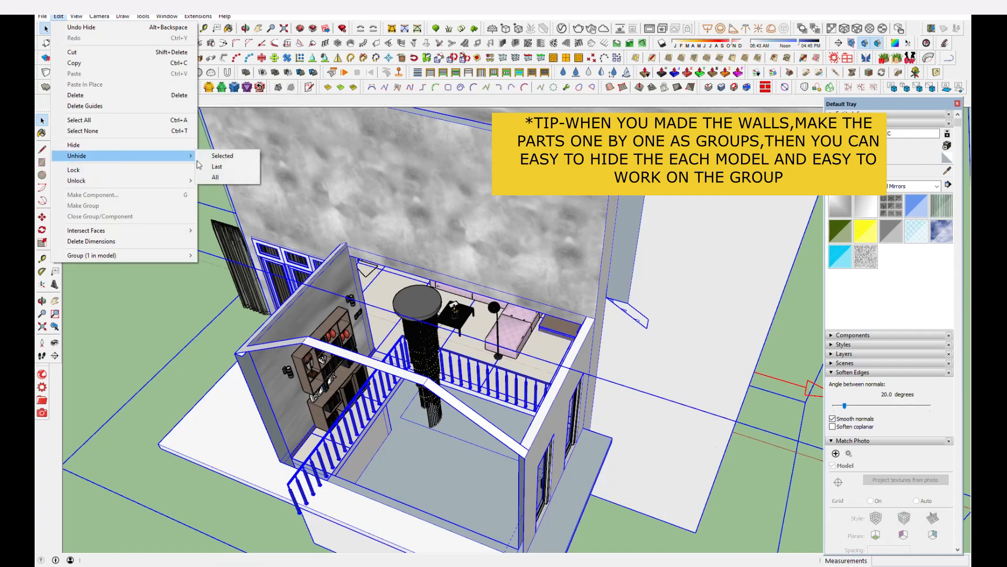
click(232, 178)
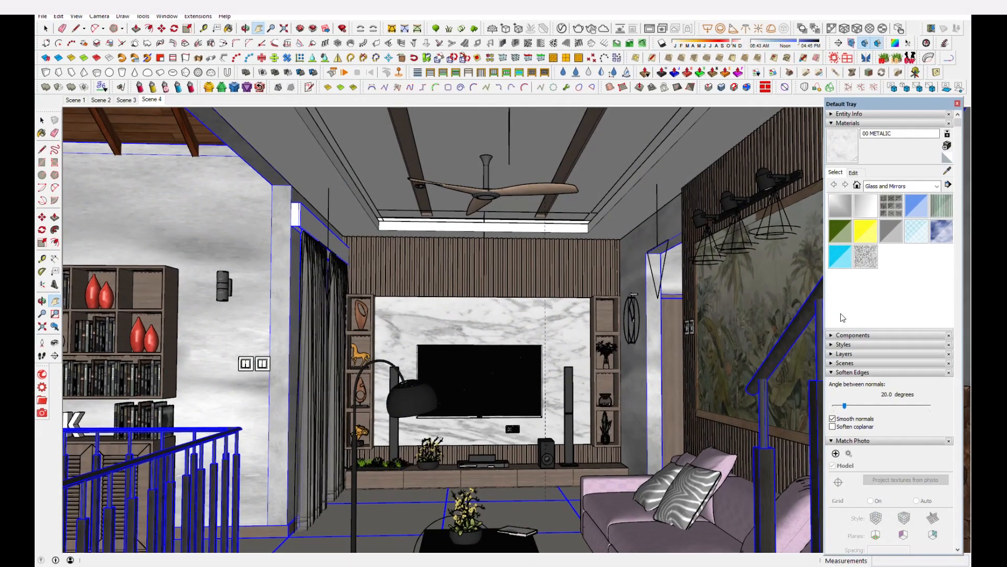
Step: Turn off Profiles in the edge settings of the current style and check how the living room view moves
click(843, 345)
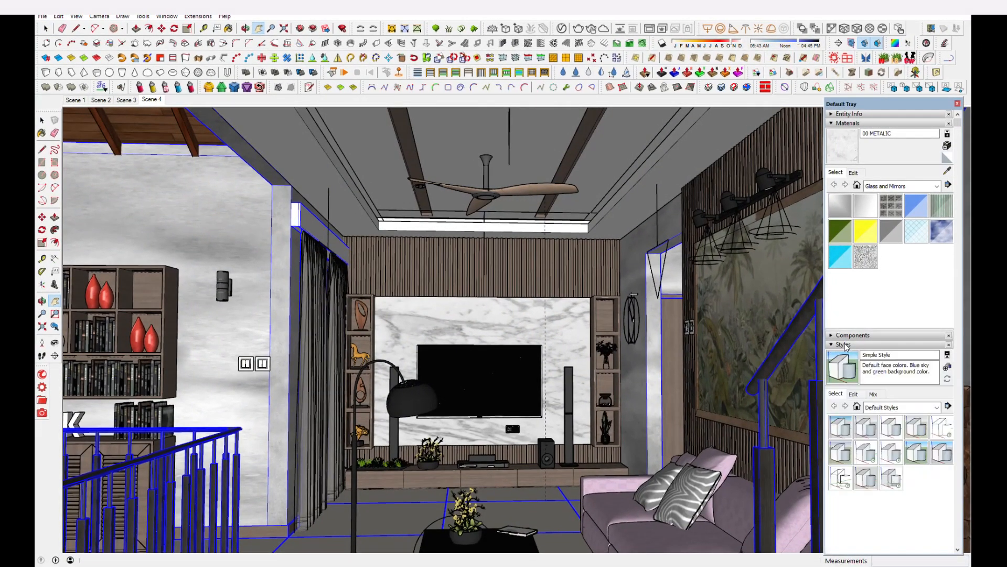
click(853, 394)
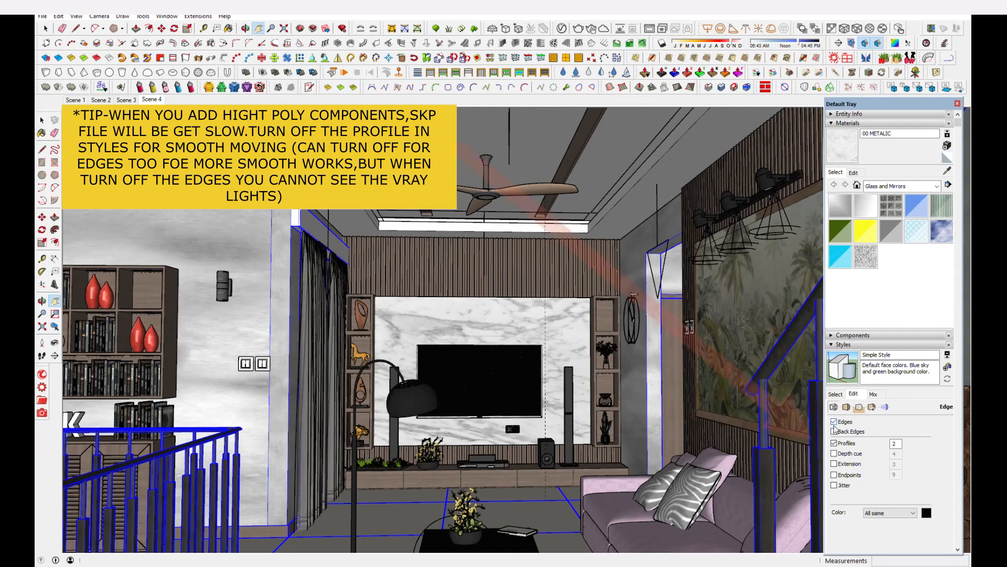
click(834, 443)
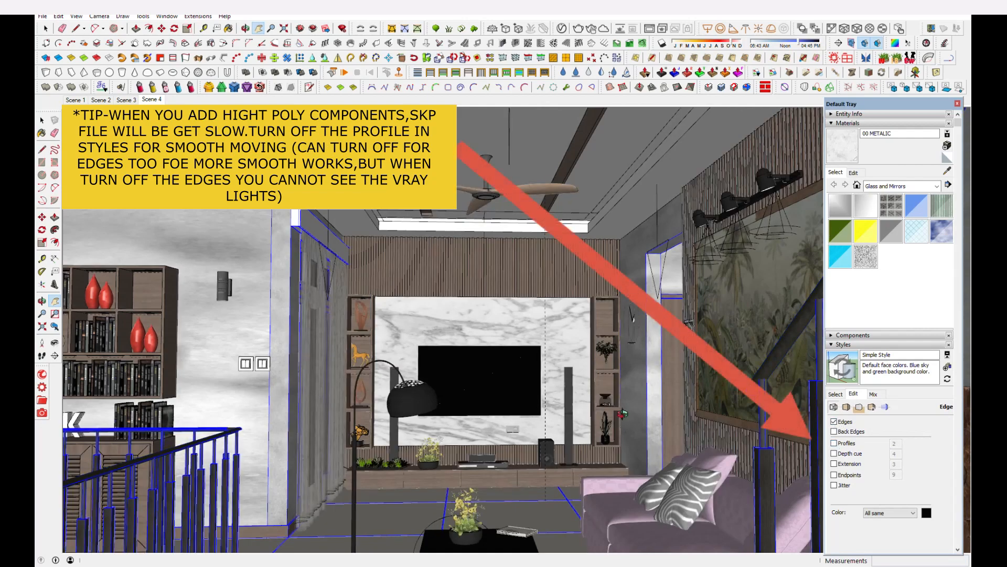
middle_drag(622, 414, 609, 417)
mouse_move(328, 391)
shift+middle_down()
mouse_move(345, 369)
mouse_move(331, 379)
shift+middle_up()
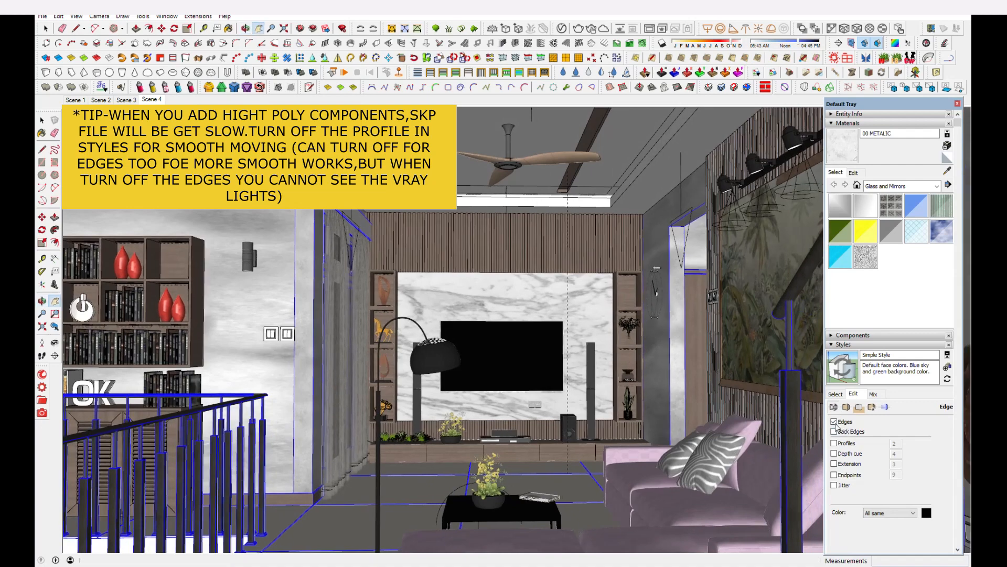
Step: Turn off Edges in the current style to compare the living room view, and turn them back on
click(834, 421)
mouse_move(421, 392)
middle_down()
mouse_move(464, 400)
mouse_move(478, 389)
mouse_move(410, 389)
middle_up()
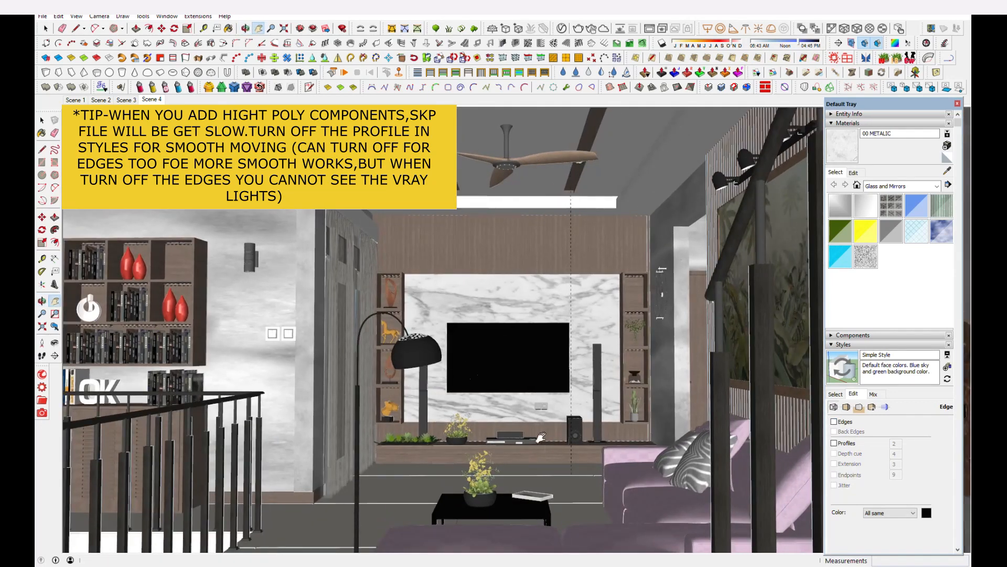
click(835, 421)
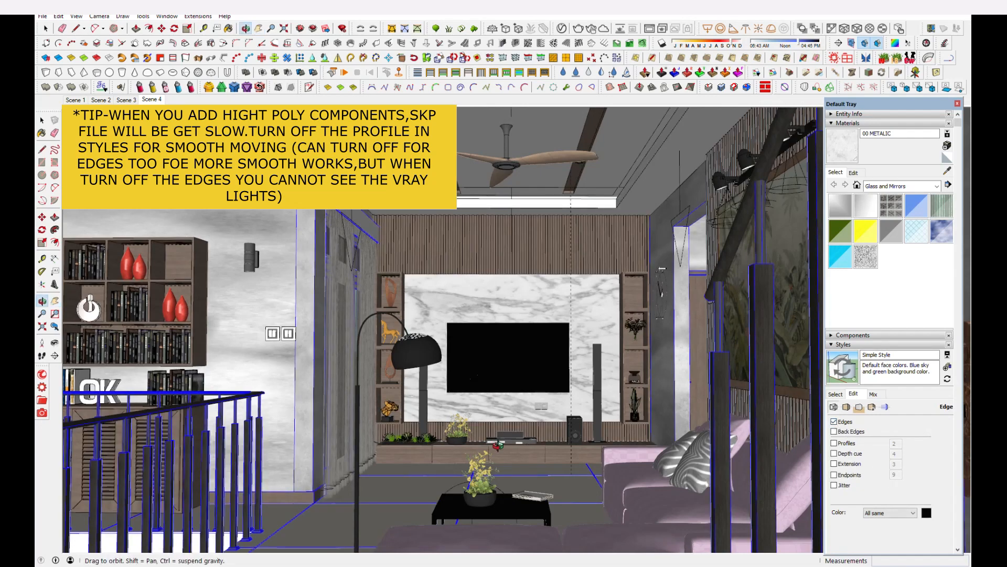
scroll(490, 420, up, 3)
scroll(481, 387, up, 3)
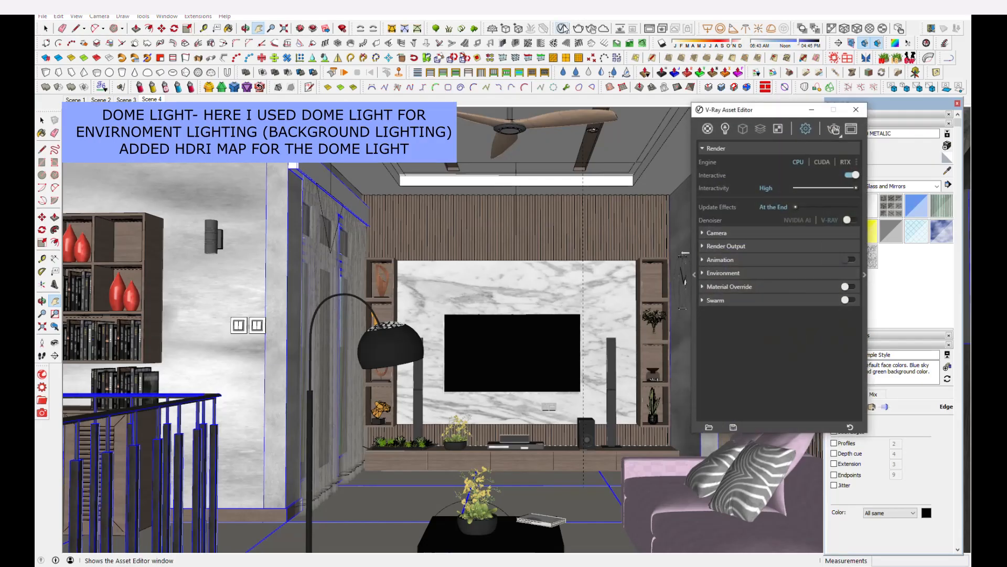
Step: List the lights in the V-Ray Asset Editor and select the Dome Light's object in the scene, keeping it in view
click(725, 129)
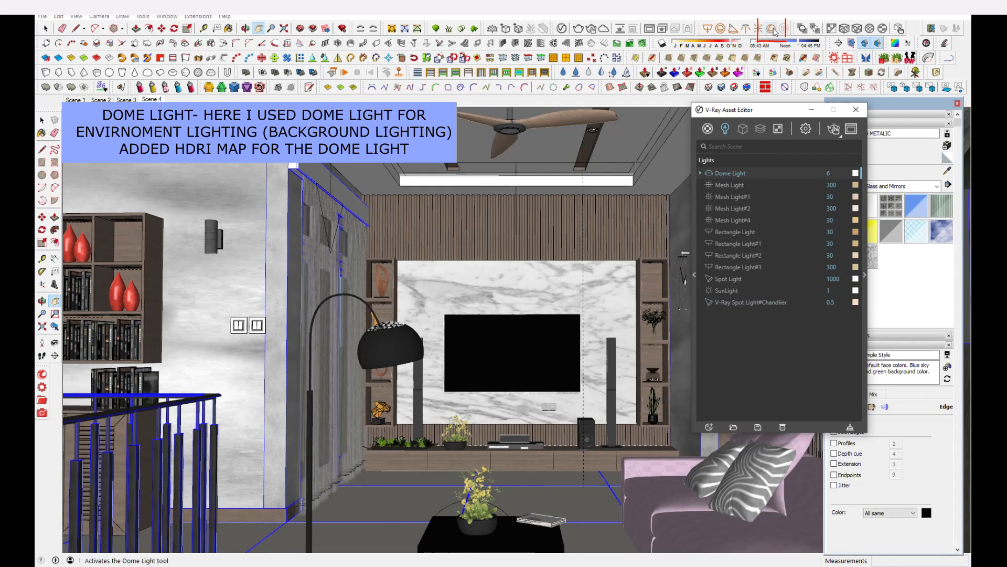
right_click(729, 171)
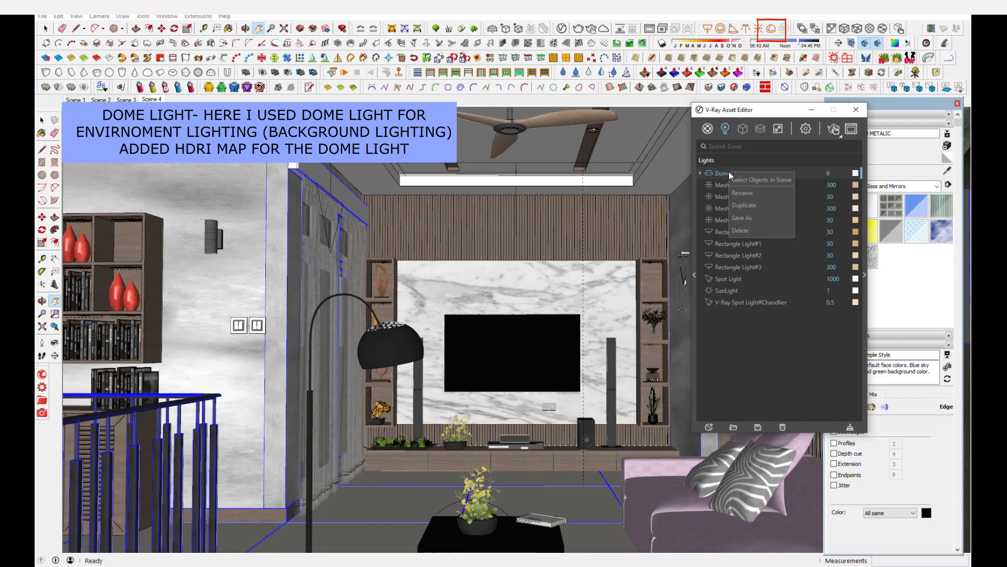
click(744, 178)
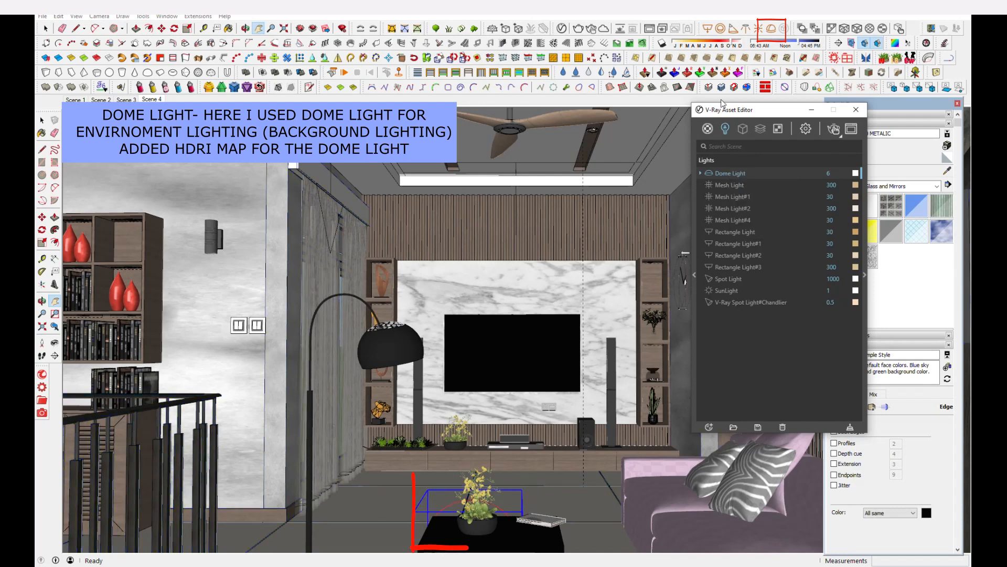
drag(736, 112, 335, 130)
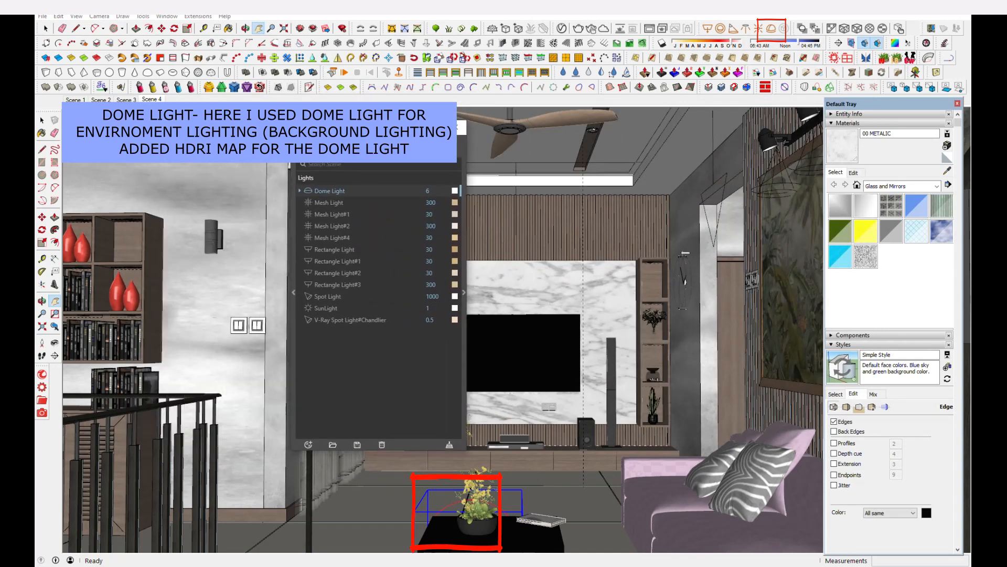
Step: Show the Dome Light's parameters, try the Hemisphere shape, and set the shape back to Sphere
click(464, 294)
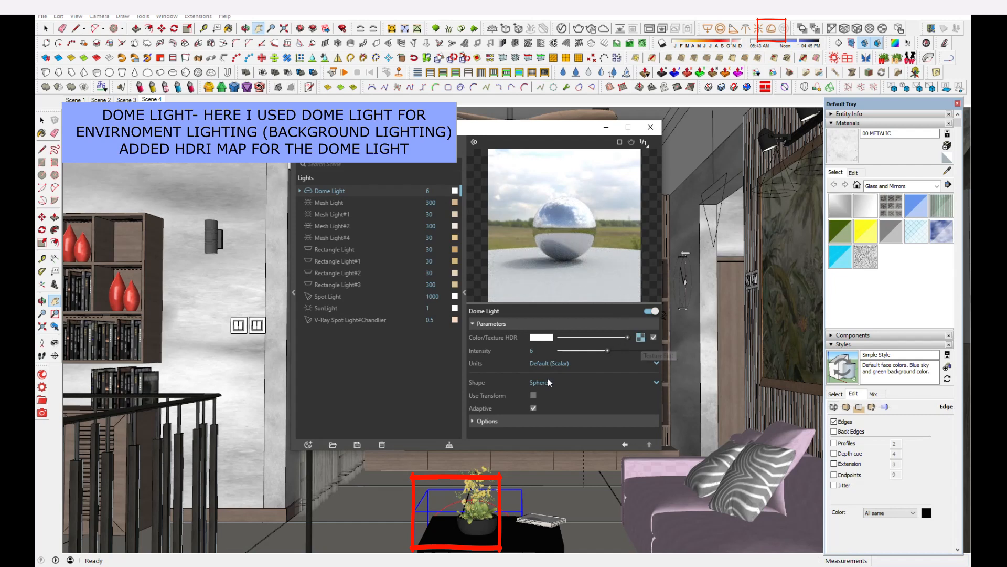
click(540, 383)
click(548, 394)
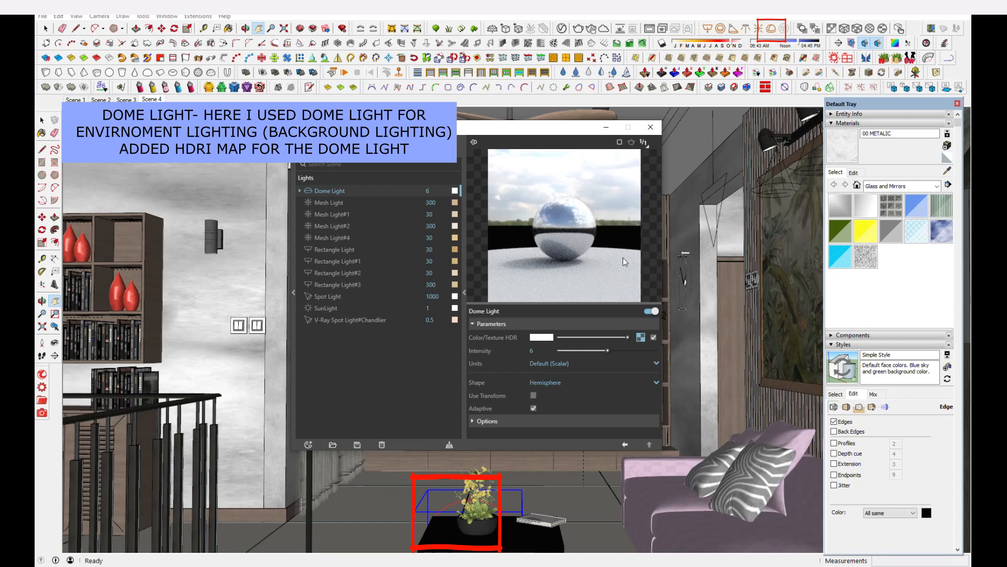
click(549, 382)
click(546, 406)
Step: Open the Dome Light's HDR bitmap texture and enlarge the editor window to show all its settings
click(641, 338)
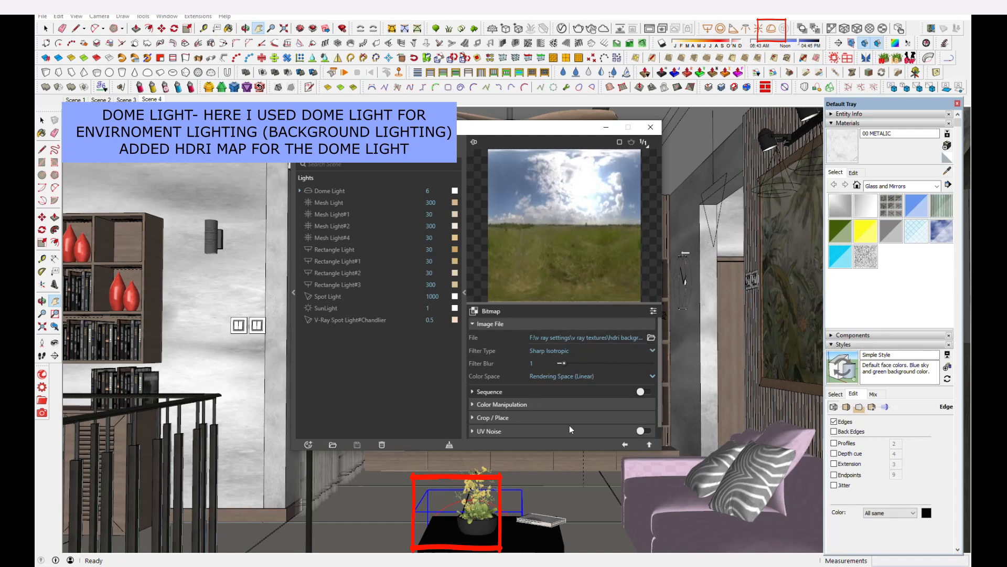
drag(570, 451, 569, 517)
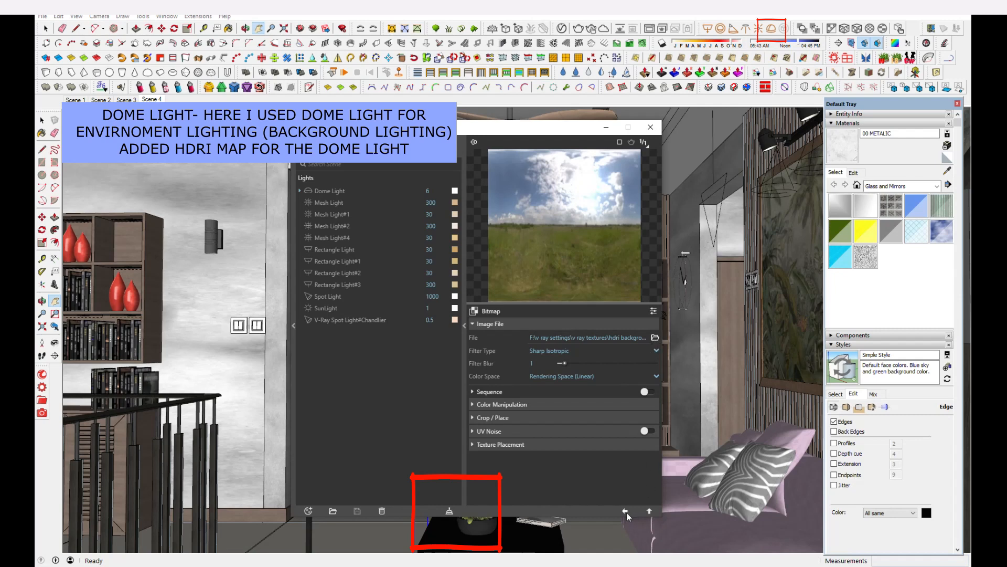
Step: Show the settings of Mesh Light, select its objects in the scene, and minimize the V-Ray Asset Editor
click(335, 202)
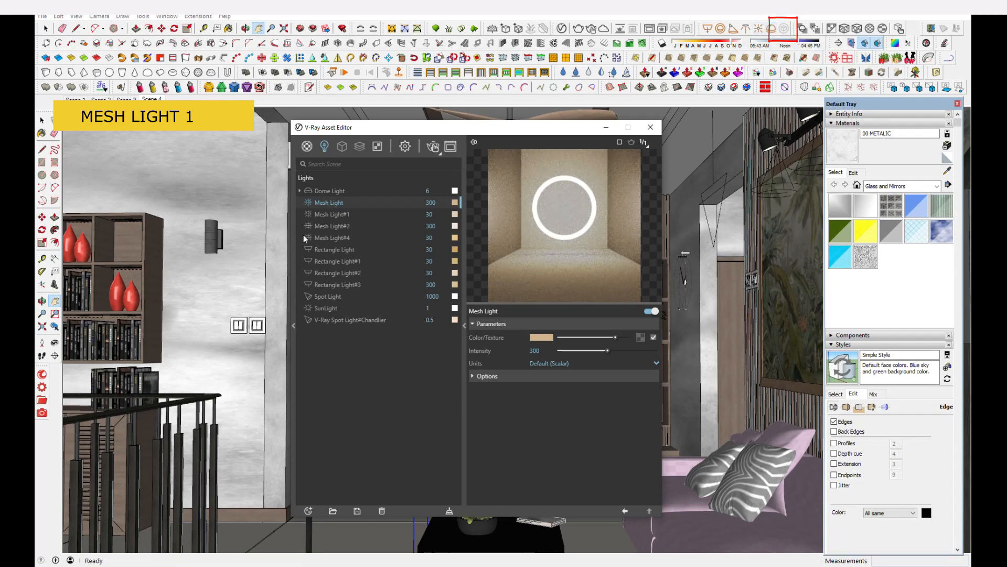
right_click(339, 203)
click(367, 211)
click(606, 129)
Step: Examine the mesh light strip above the plant in the TV wall's shelf niche from close up and from below
scroll(579, 342, up, 10)
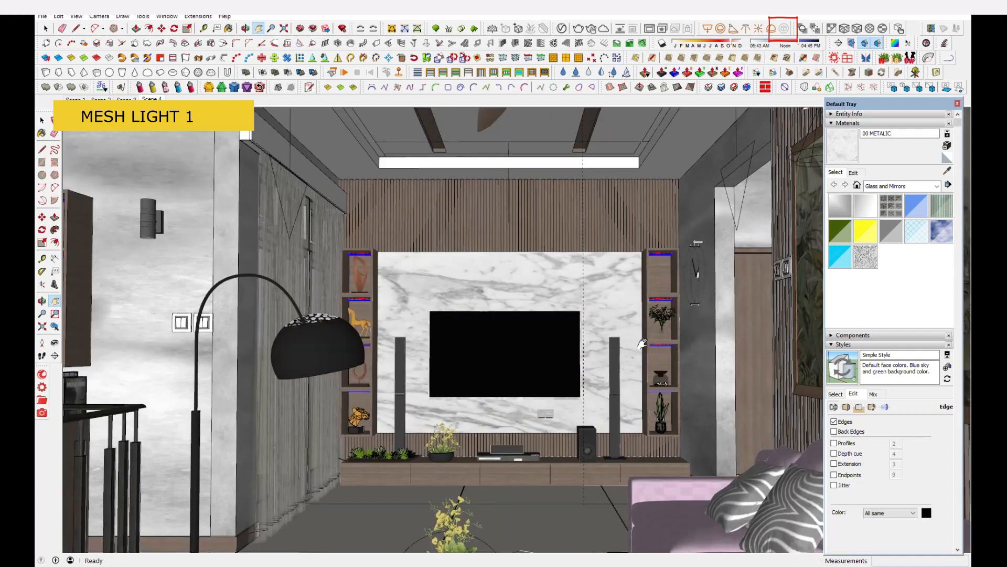
scroll(666, 282, up, 10)
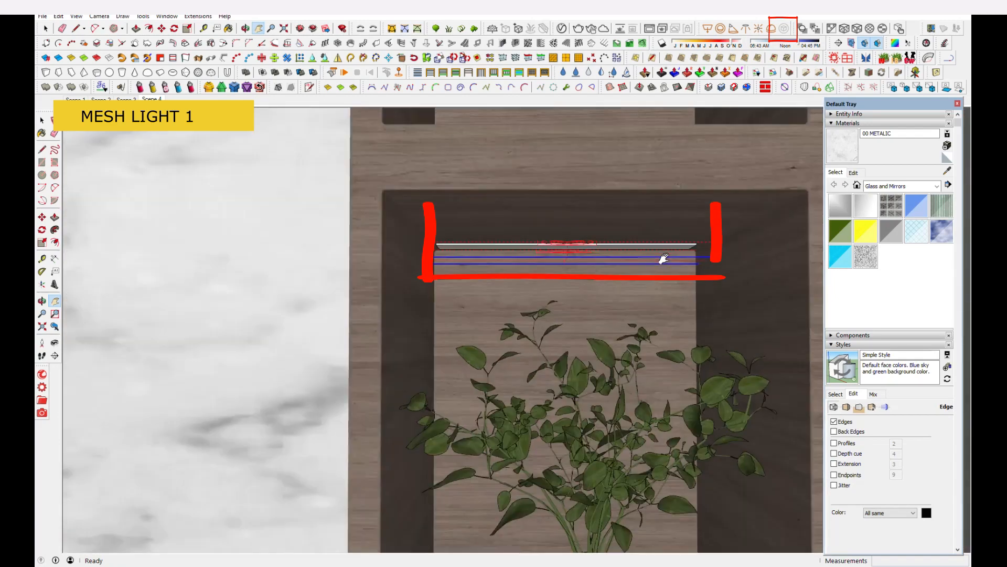
middle_drag(664, 258, 632, 225)
click(46, 29)
double_click(657, 256)
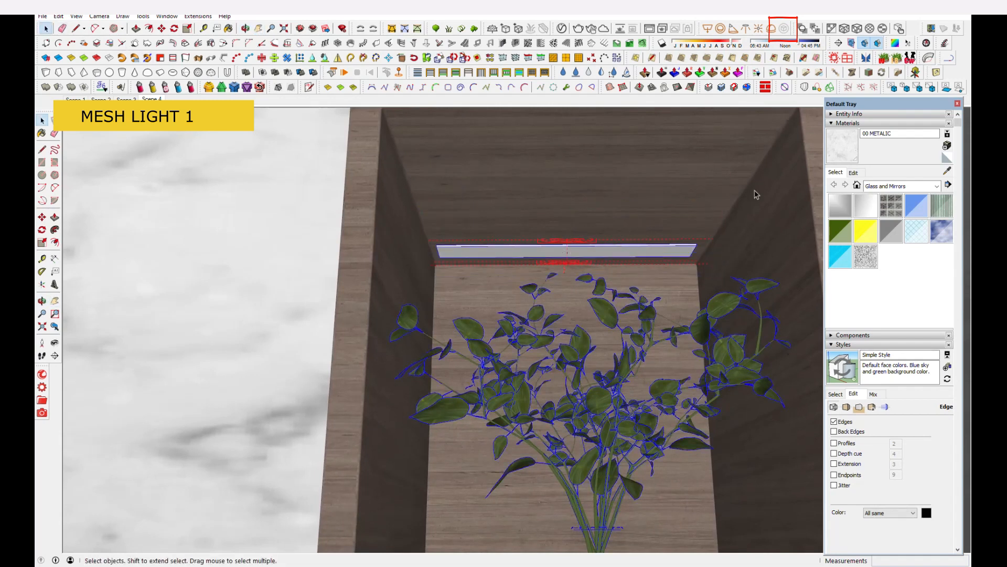
Step: Reopen the V-Ray Asset Editor, show Mesh Light's unit choices and options, and display the settings of Mesh Light#1
click(562, 28)
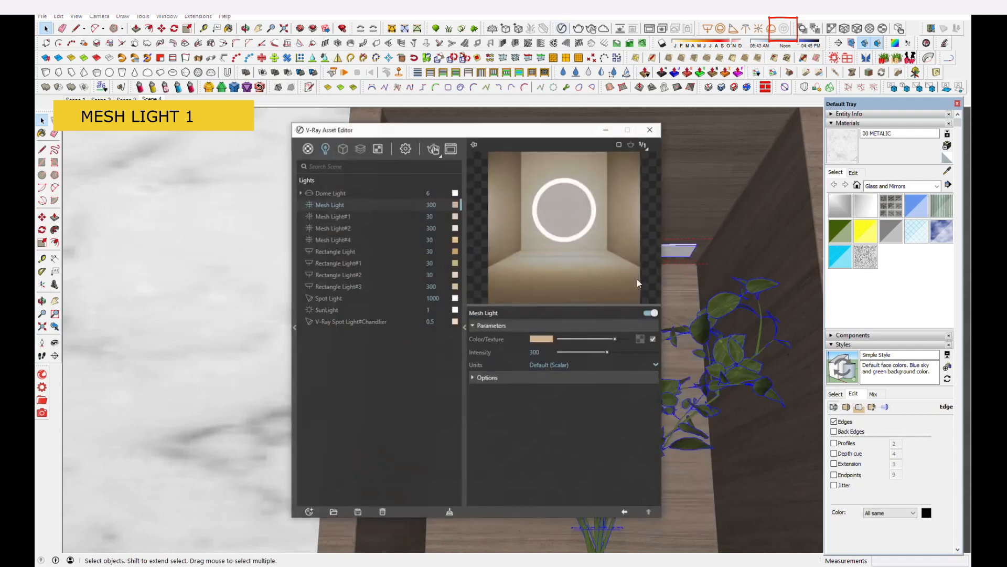
drag(513, 132, 427, 137)
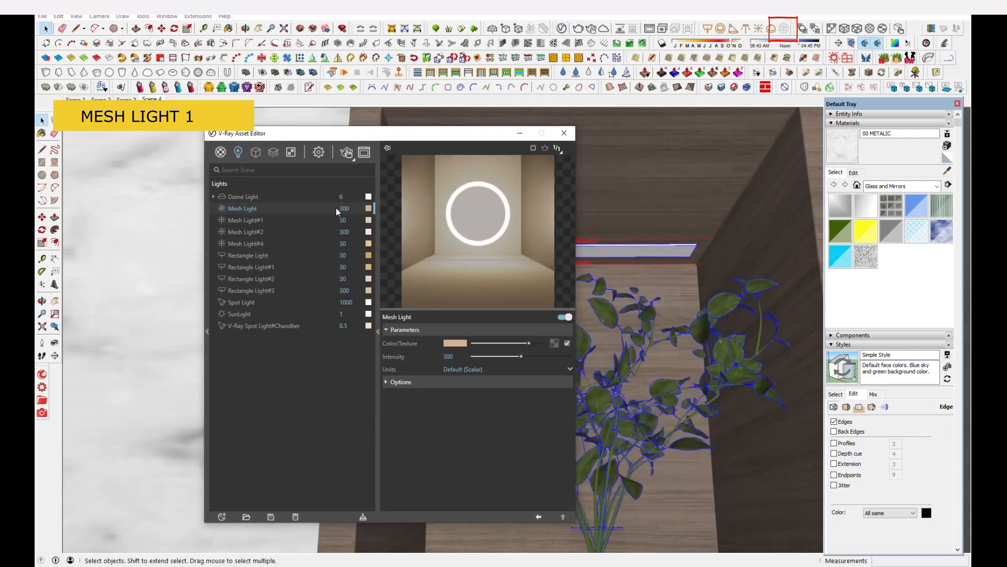
click(464, 370)
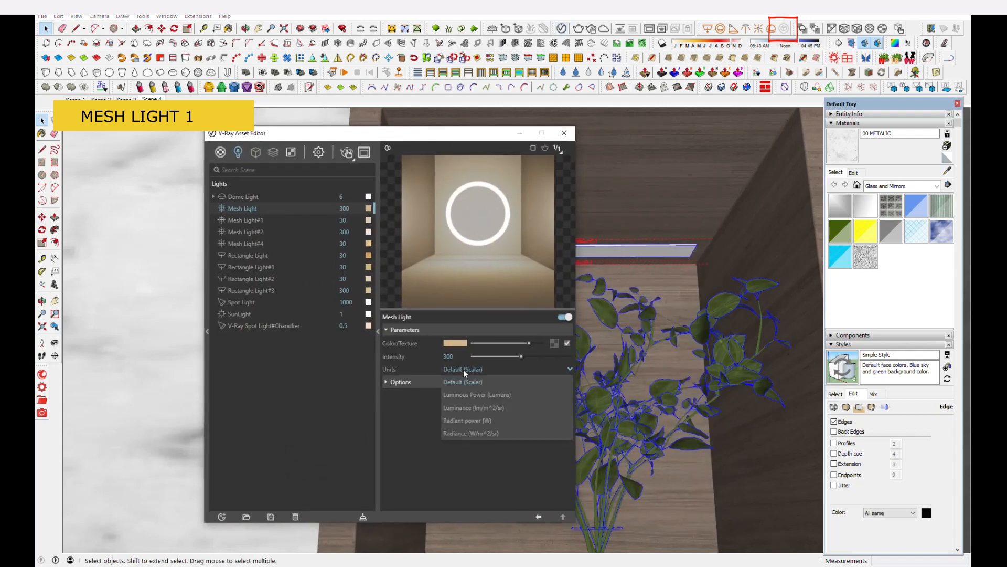
click(464, 370)
click(413, 382)
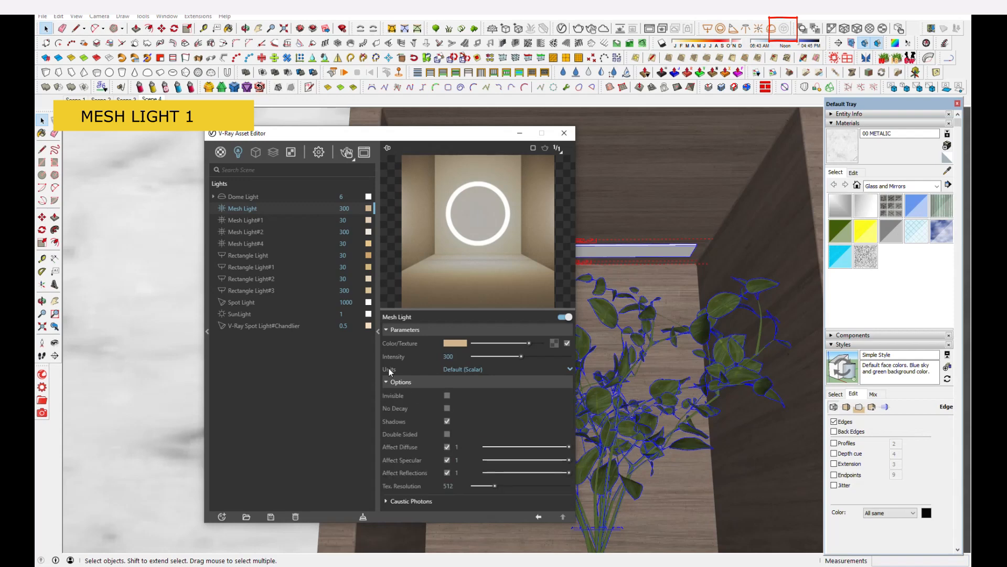
click(260, 221)
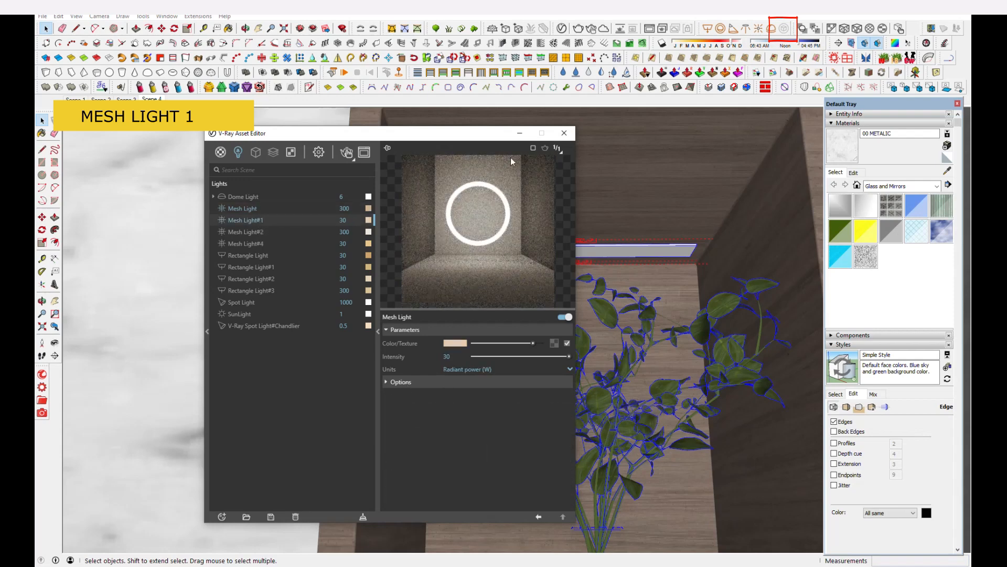
Step: Examine the light strips in the niches beside the TV and bring the bookcase with the red vases into view
click(520, 133)
mouse_move(618, 236)
middle_down()
mouse_move(624, 225)
mouse_move(627, 243)
middle_up()
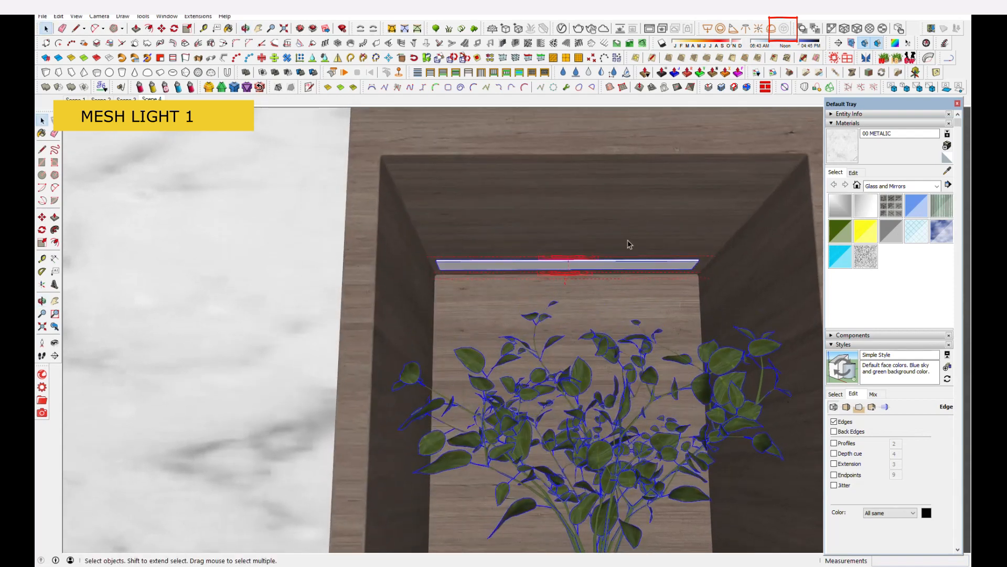
scroll(630, 242, up, 2)
scroll(630, 242, down, 6)
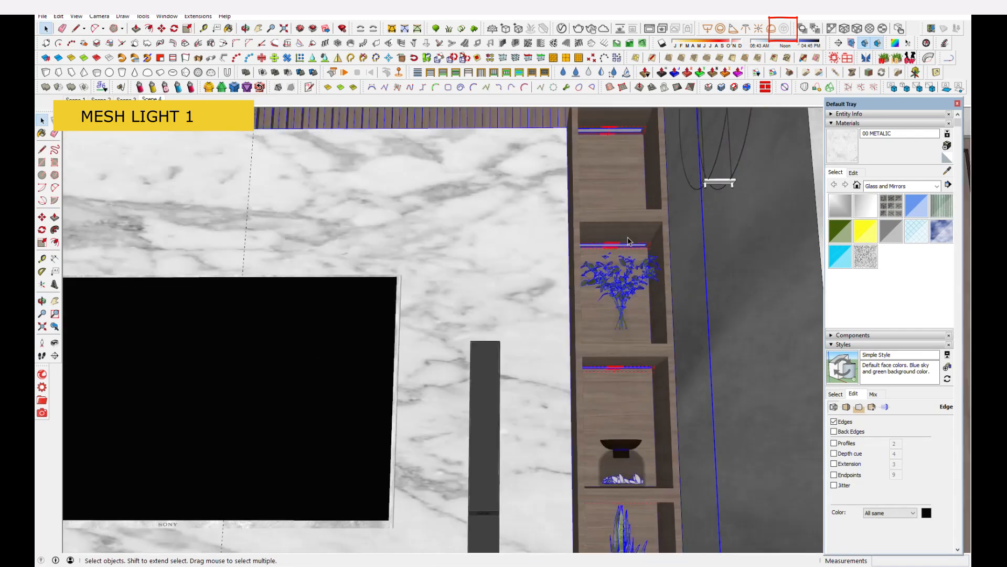
scroll(629, 240, down, 5)
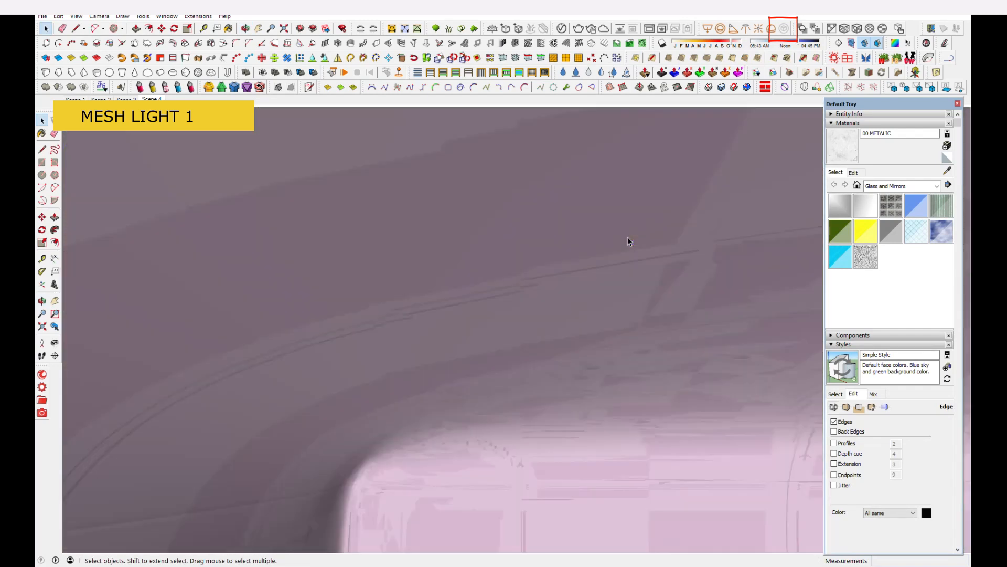
click(258, 28)
drag(275, 198, 516, 338)
drag(492, 249, 506, 333)
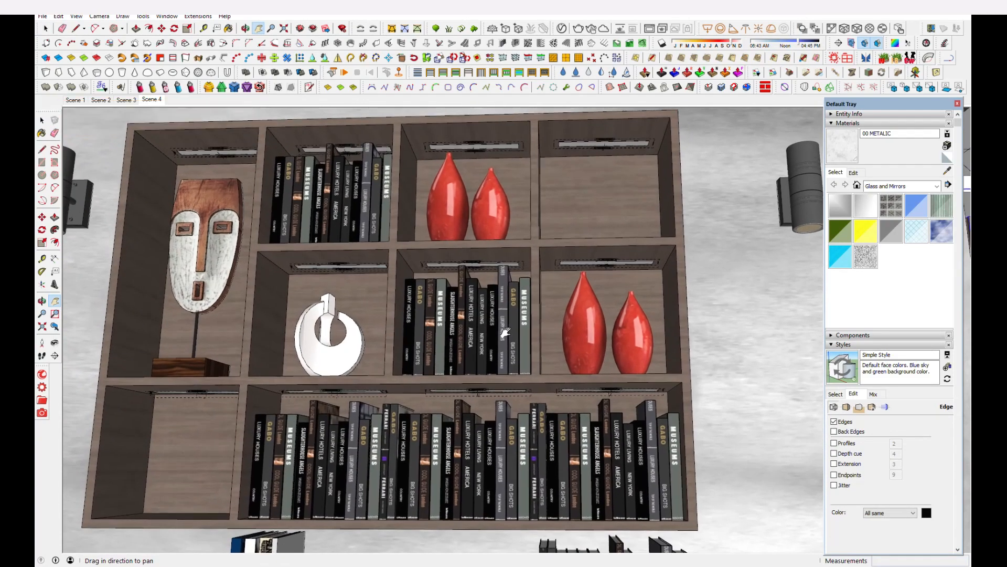
Step: Select the objects of Mesh Light in the scene from the V-Ray Asset Editor and move its window clear of the bookcase
click(562, 28)
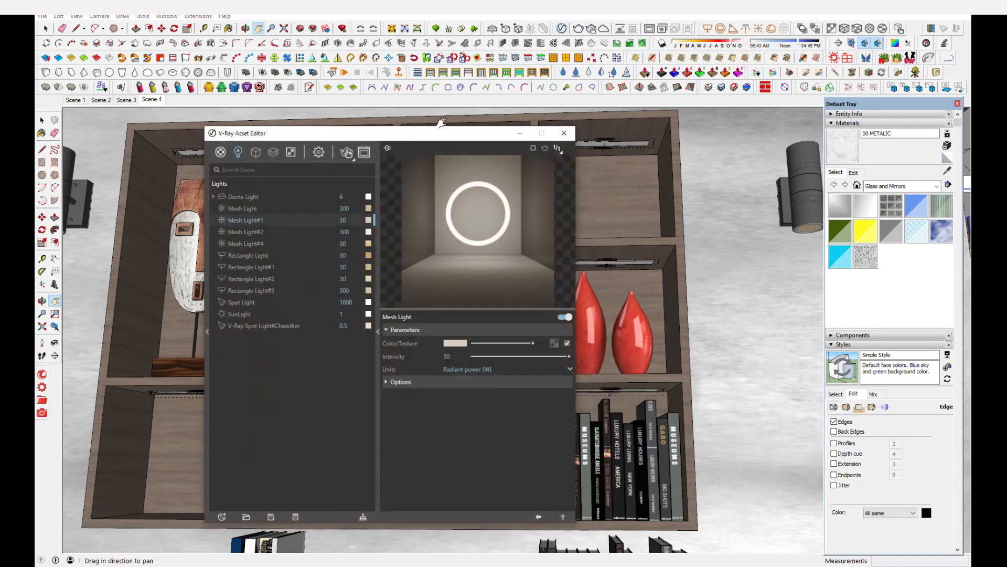
click(248, 209)
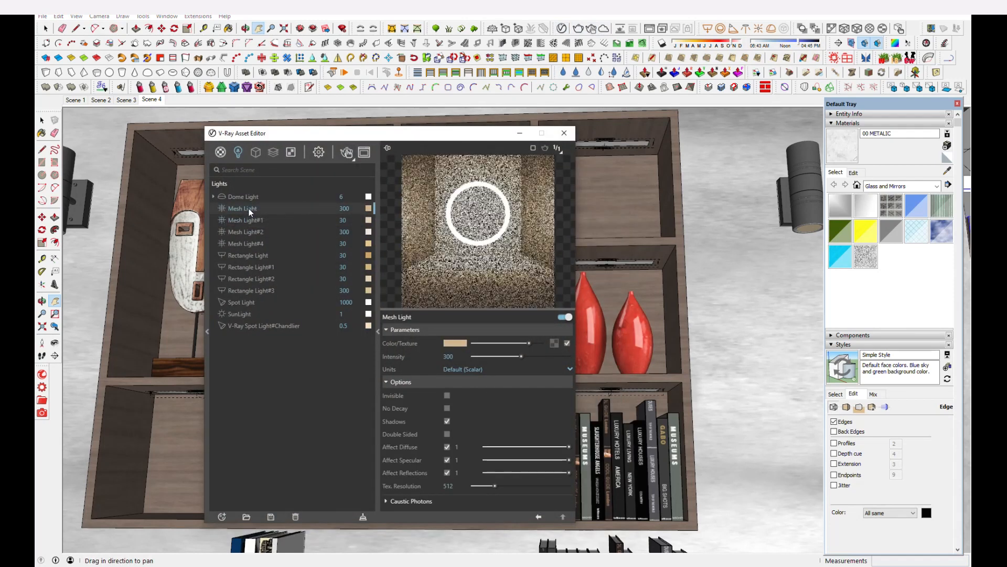
drag(355, 138, 646, 189)
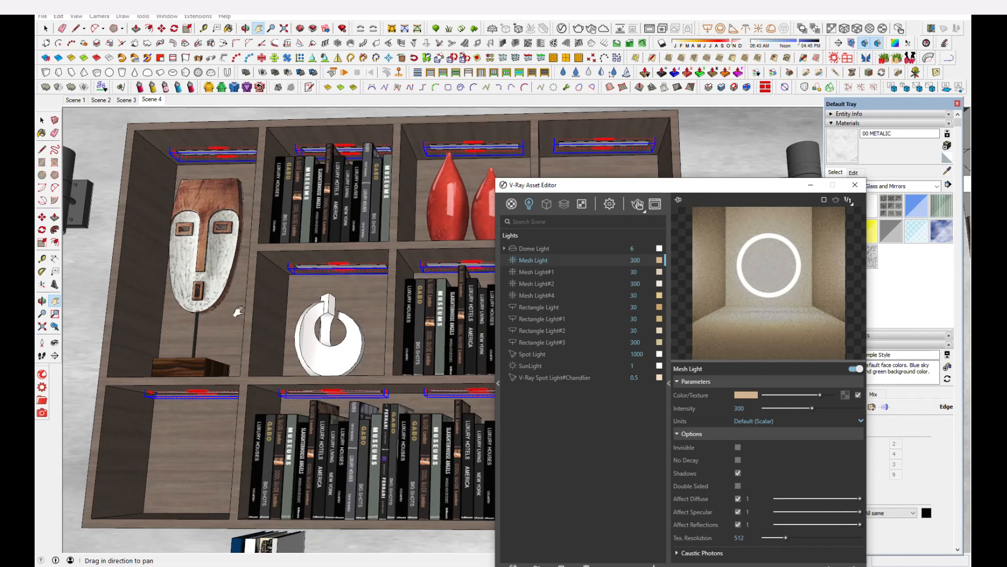
Step: Select the objects of Mesh Light#1 in the scene and examine the round downlights in the wooden ceiling beams
right_click(546, 276)
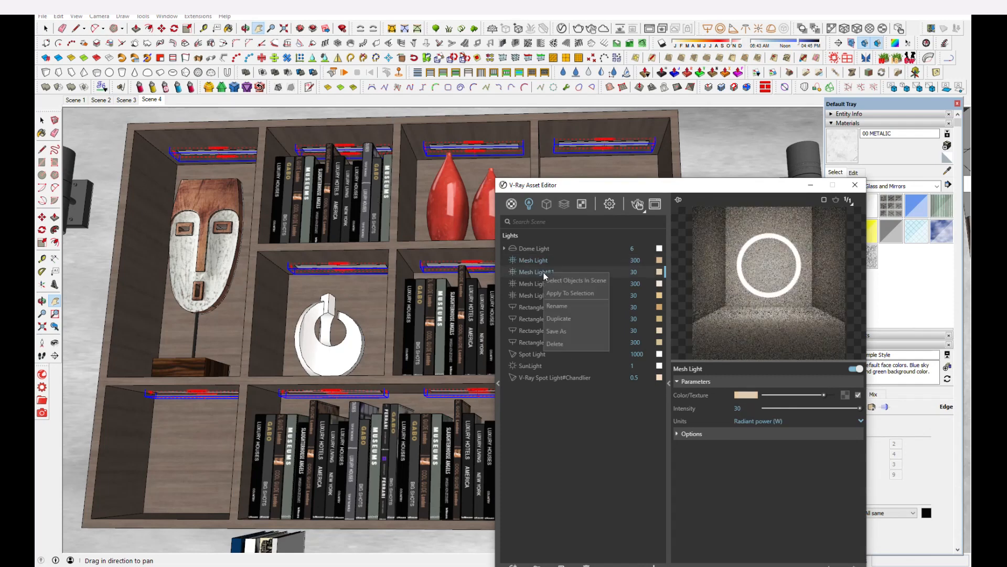
click(564, 281)
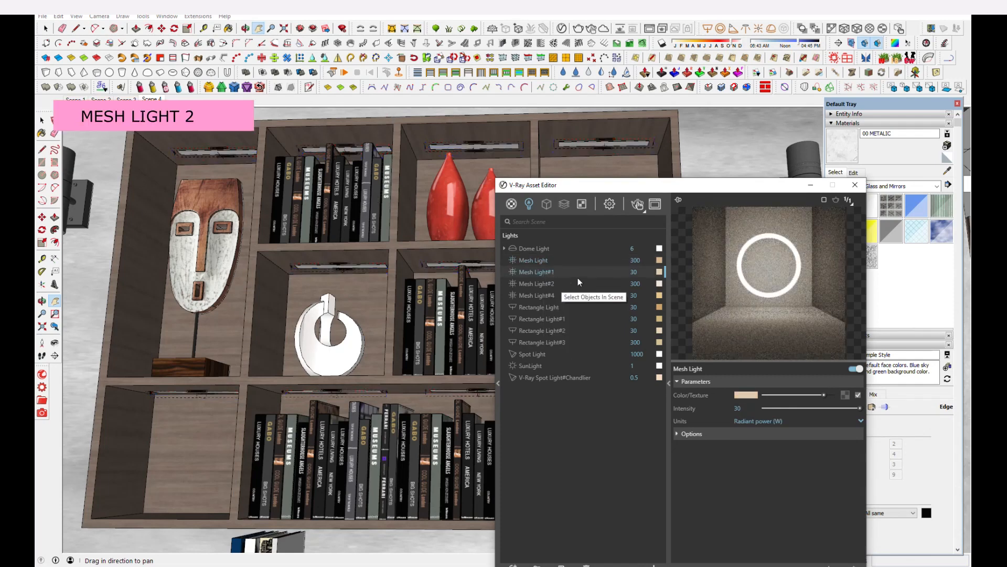
click(812, 187)
drag(540, 258, 211, 256)
drag(575, 313, 240, 396)
drag(499, 321, 411, 468)
middle_drag(600, 403, 600, 394)
scroll(600, 394, down, 1)
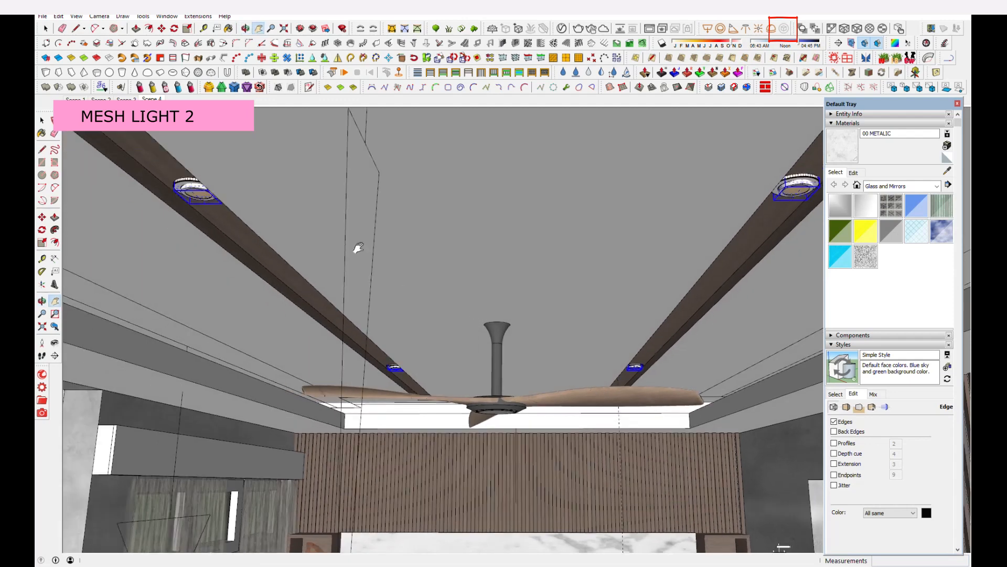
scroll(180, 231, up, 2)
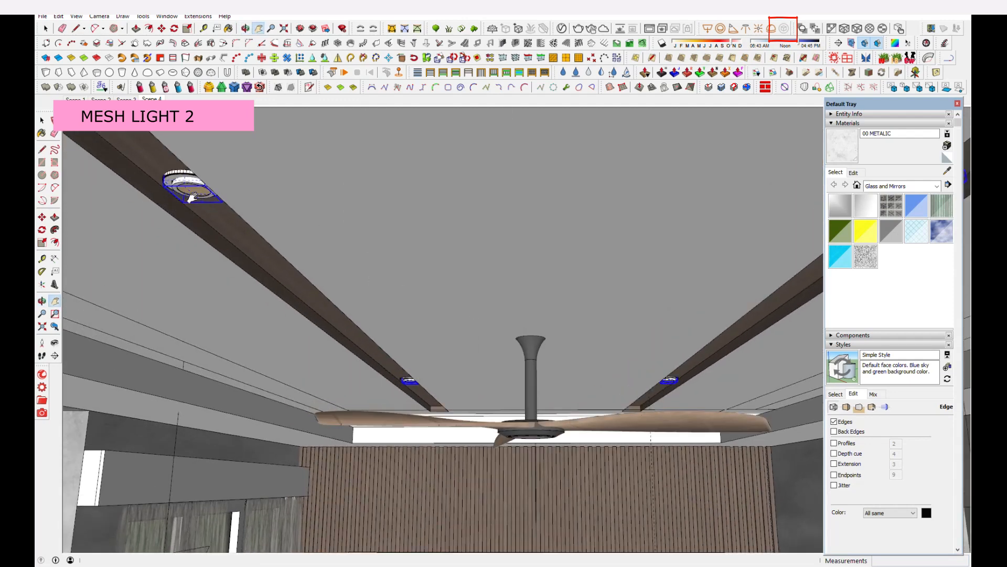
Step: Show the options of Mesh Light#1 and its list of intensity units in the V-Ray Asset Editor
click(561, 28)
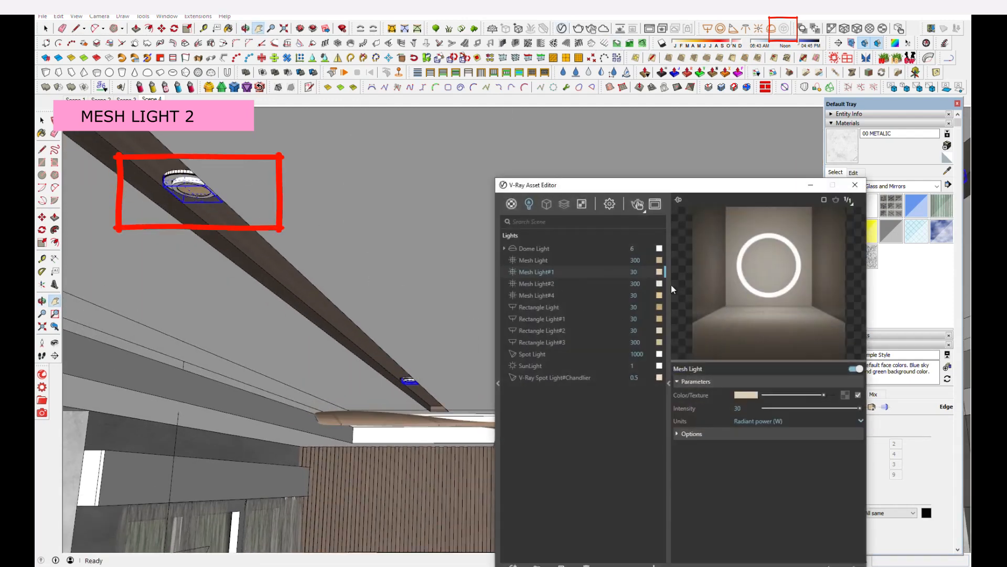
click(697, 434)
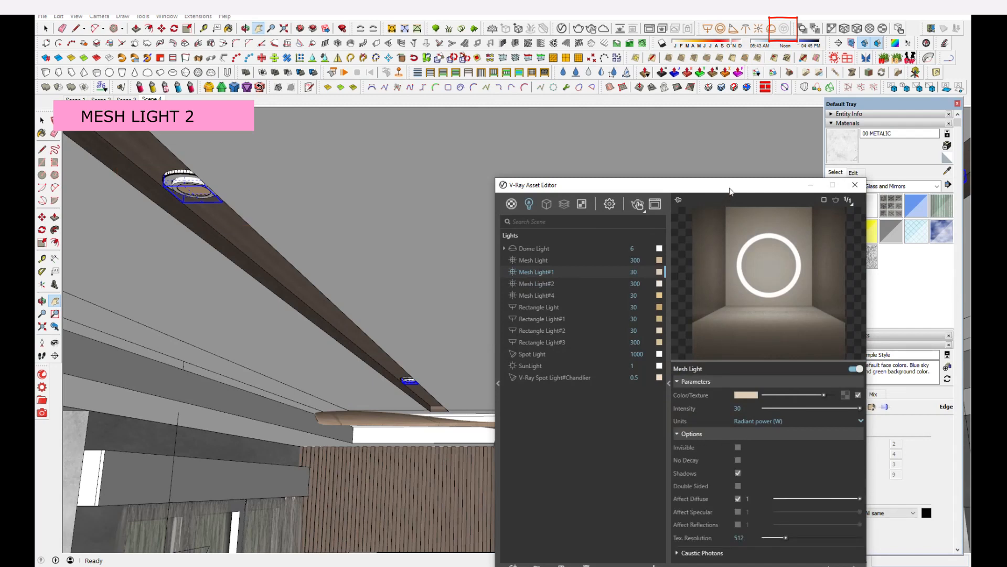
drag(729, 187, 644, 78)
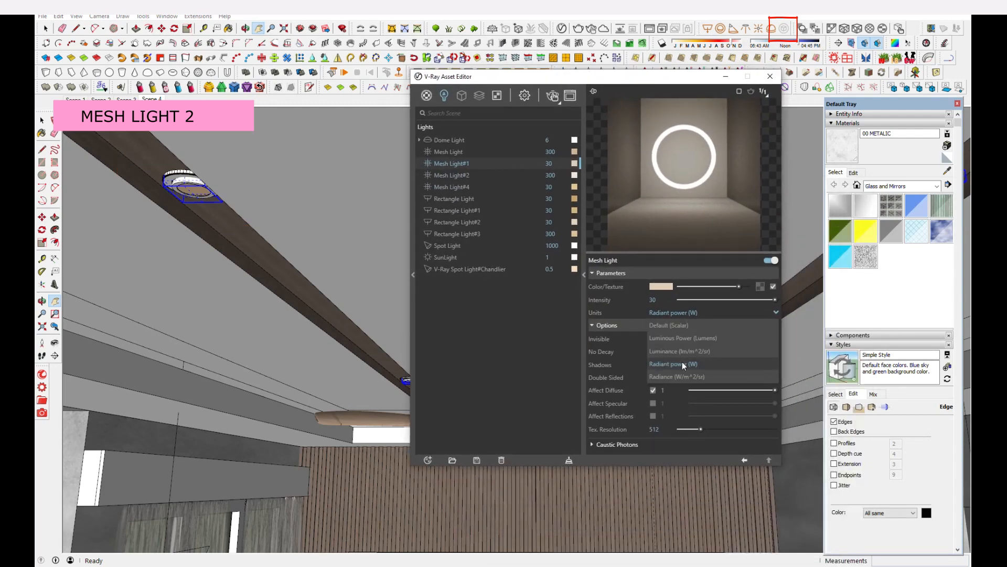
Step: Show the settings of Mesh Light#2, select its objects in the scene, and minimize the V-Ray Asset Editor
click(455, 176)
right_click(455, 177)
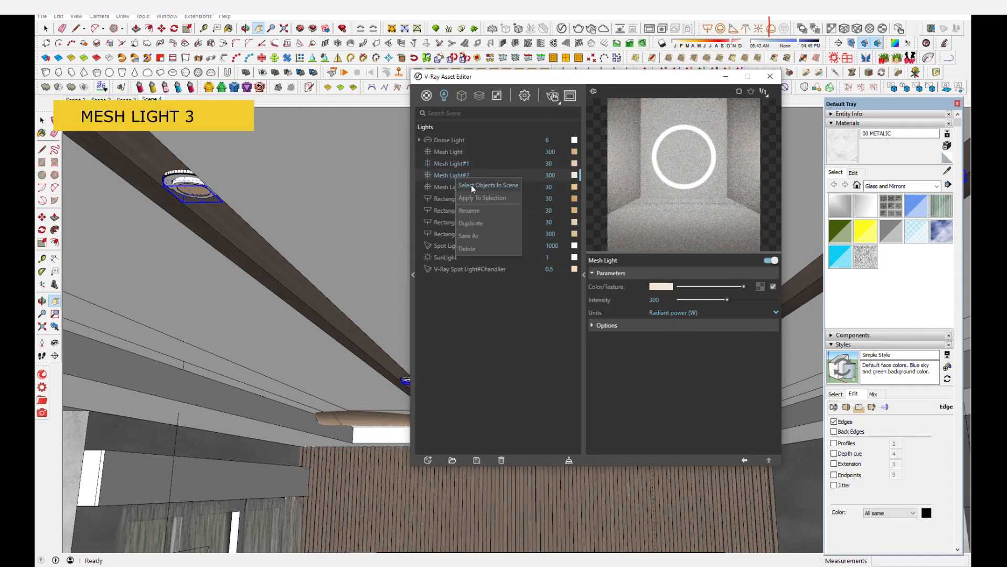
click(472, 184)
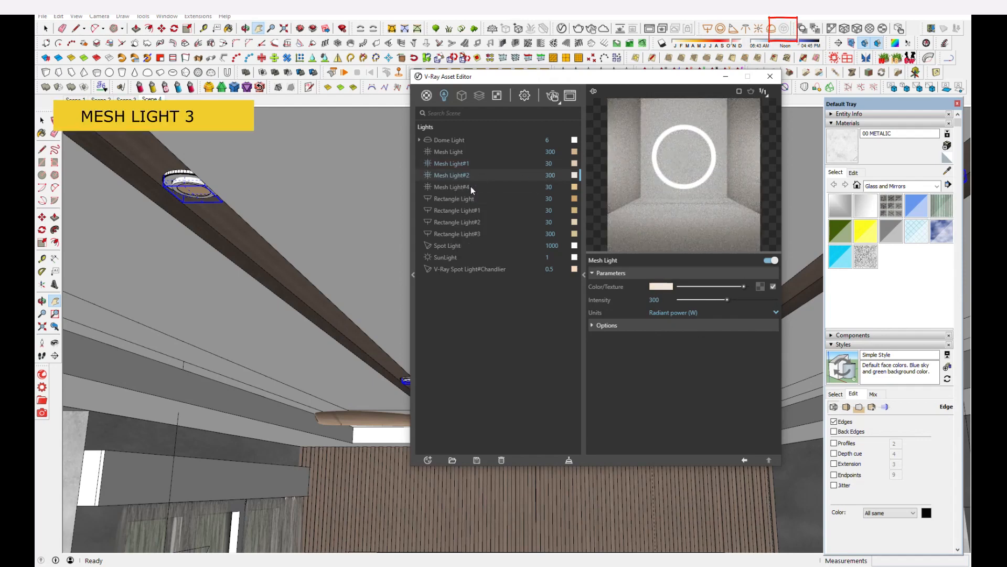
click(726, 78)
Step: Examine the mesh light bulb inside the black arc floor lamp's shade from below
drag(518, 463, 549, 227)
shift+middle_drag(435, 393, 498, 504)
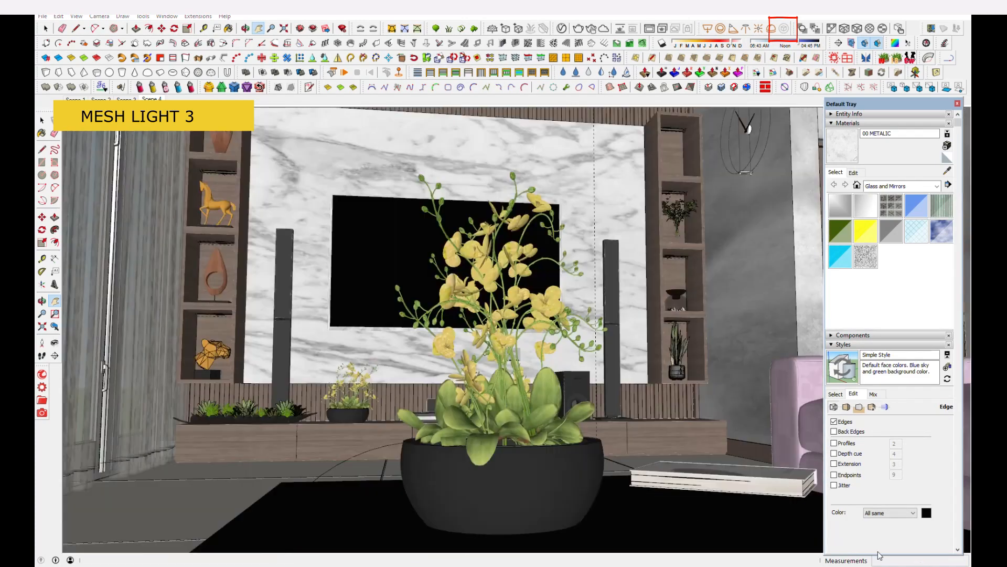
mouse_move(456, 446)
middle_down()
mouse_move(493, 456)
mouse_move(671, 448)
middle_up()
scroll(494, 457, down, 2)
scroll(493, 456, down, 1)
drag(625, 390, 364, 390)
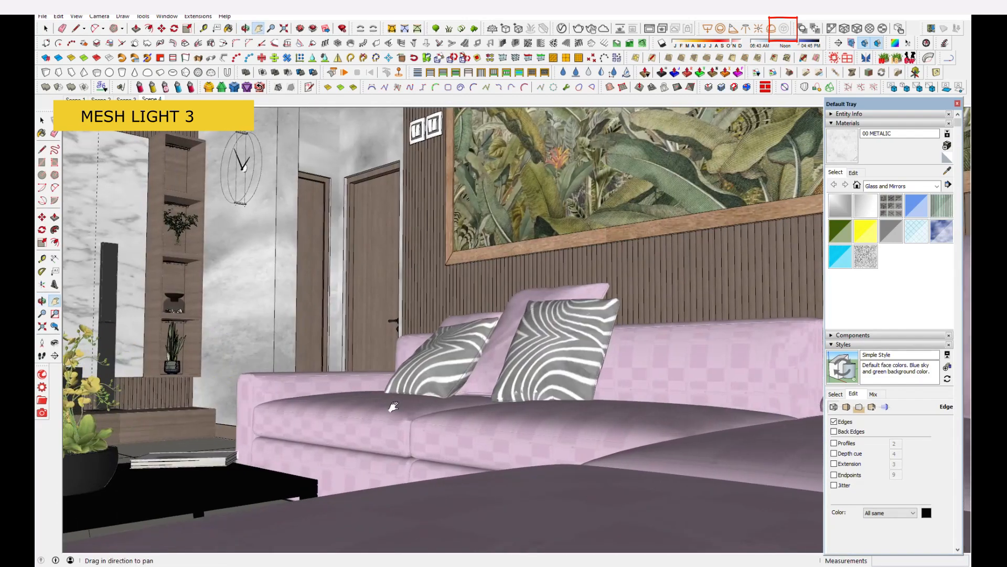
mouse_move(423, 434)
middle_down()
mouse_move(354, 260)
mouse_move(392, 342)
mouse_move(518, 465)
middle_up()
scroll(522, 342, up, 6)
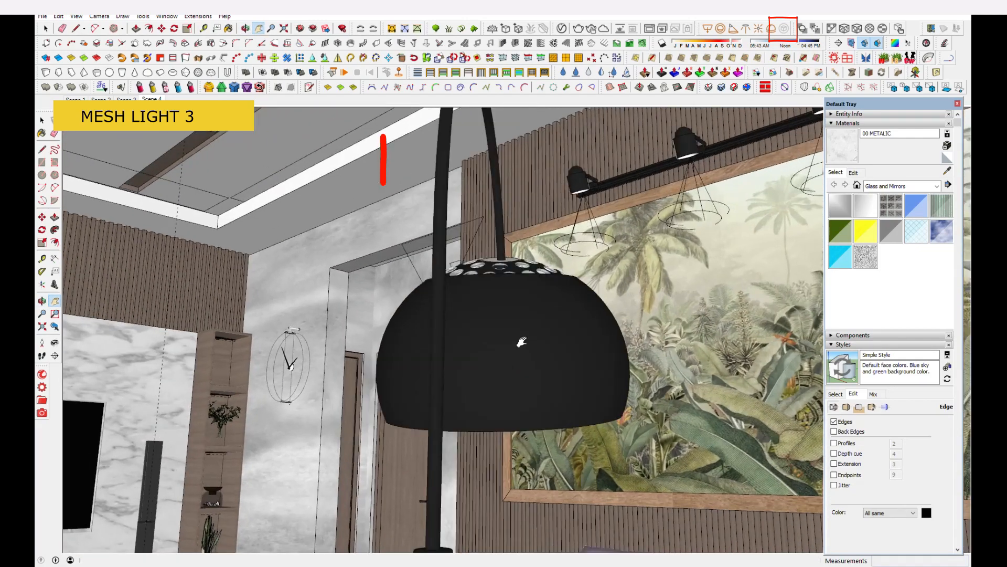
scroll(522, 342, up, 3)
mouse_move(521, 341)
middle_down()
mouse_move(495, 243)
mouse_move(475, 231)
mouse_move(465, 202)
mouse_move(459, 247)
middle_up()
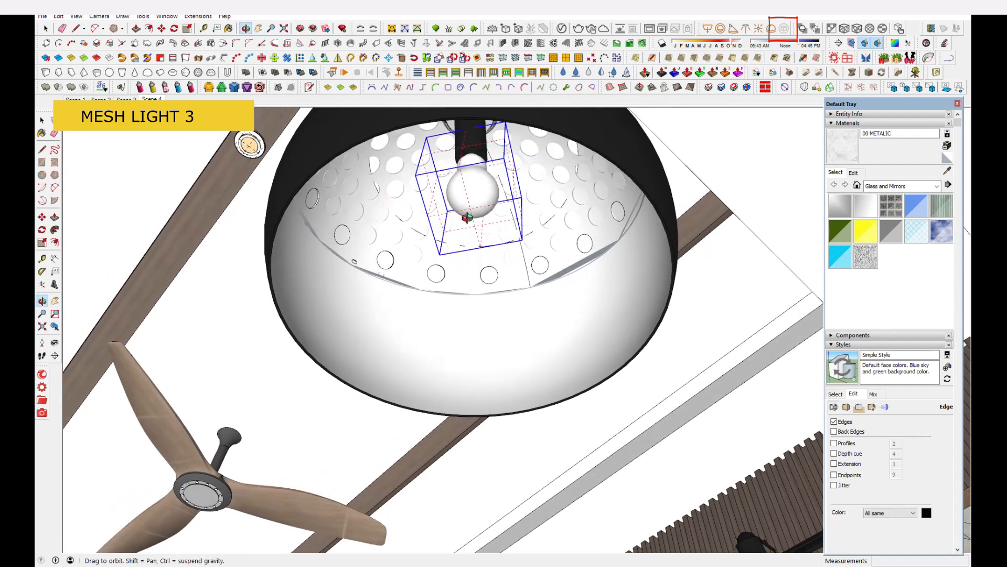
Step: Show the options of Mesh Light#2, and select the objects of Mesh Light#4 in the scene
click(562, 28)
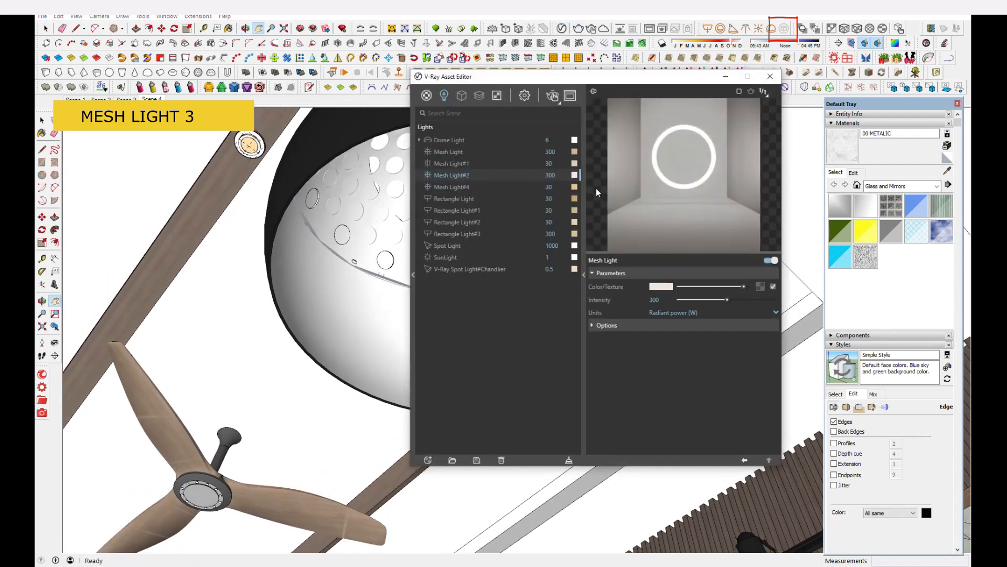
click(606, 325)
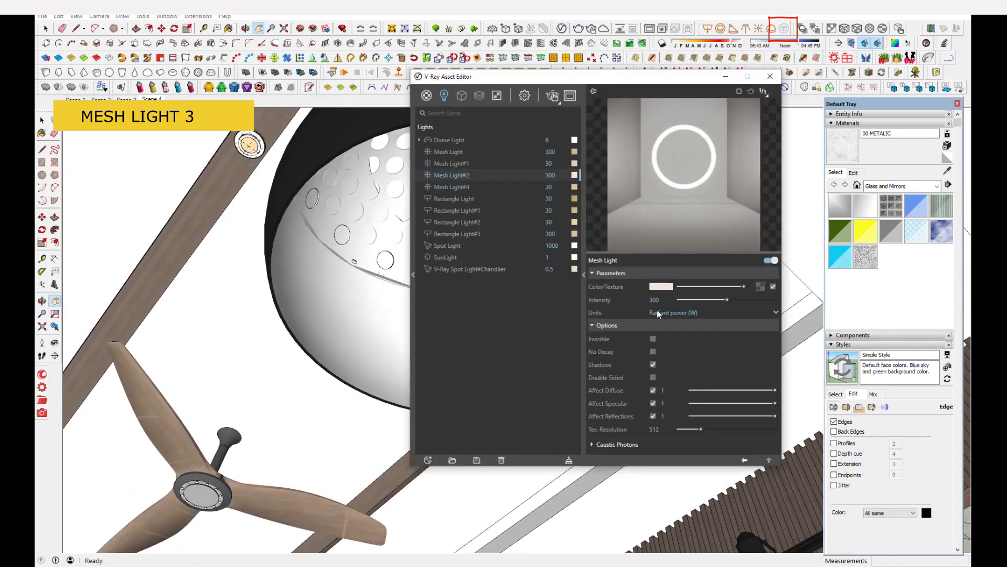
click(457, 187)
right_click(456, 187)
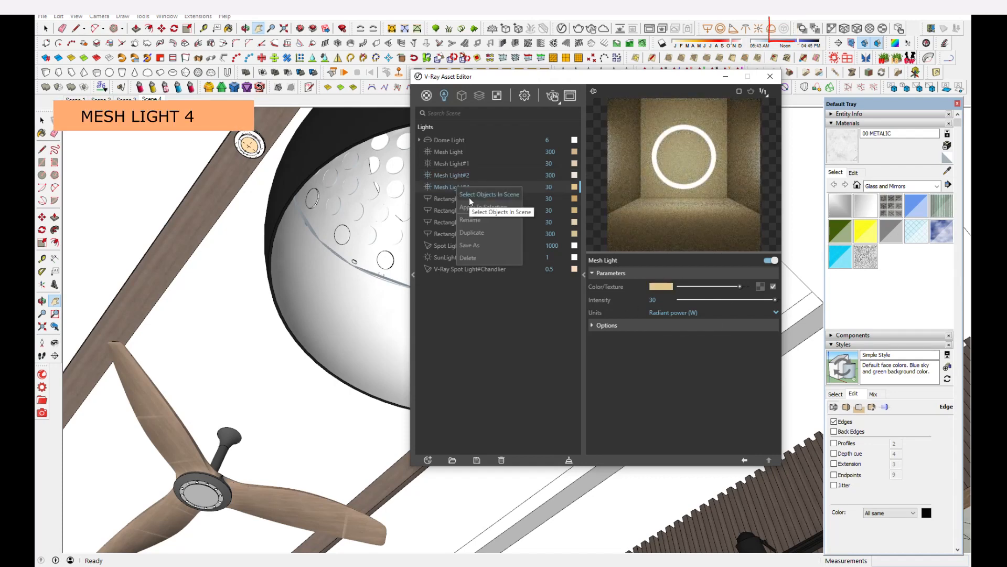
click(474, 196)
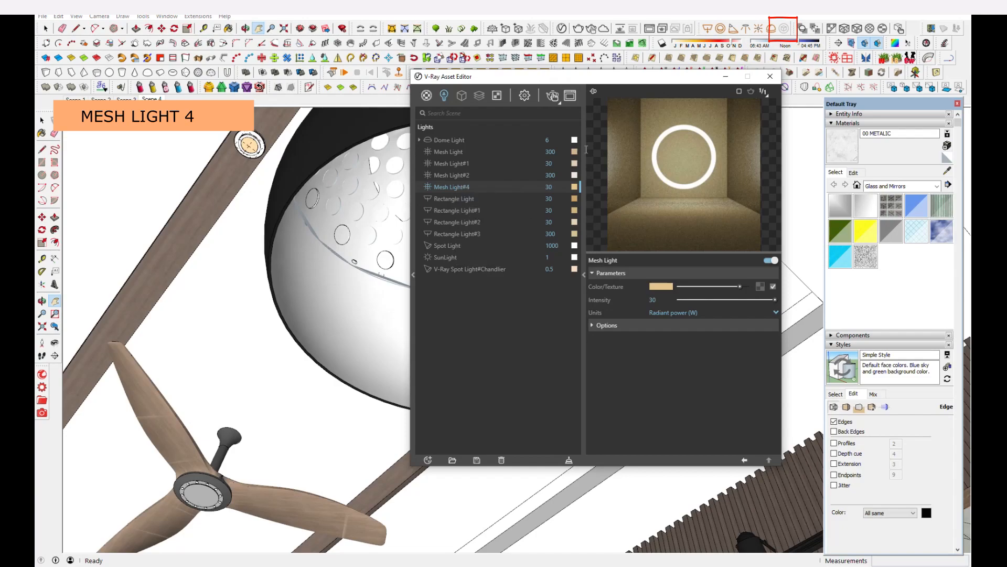
click(724, 80)
Step: Examine the recessed wall lights beside the stairs that use Mesh Light#4, from close up and from below
mouse_move(530, 377)
shift+middle_down()
mouse_move(369, 375)
mouse_move(566, 409)
mouse_move(574, 486)
mouse_move(427, 292)
mouse_move(499, 335)
mouse_move(516, 194)
mouse_move(650, 272)
mouse_move(668, 439)
mouse_move(714, 500)
shift+middle_up()
scroll(461, 513, up, 3)
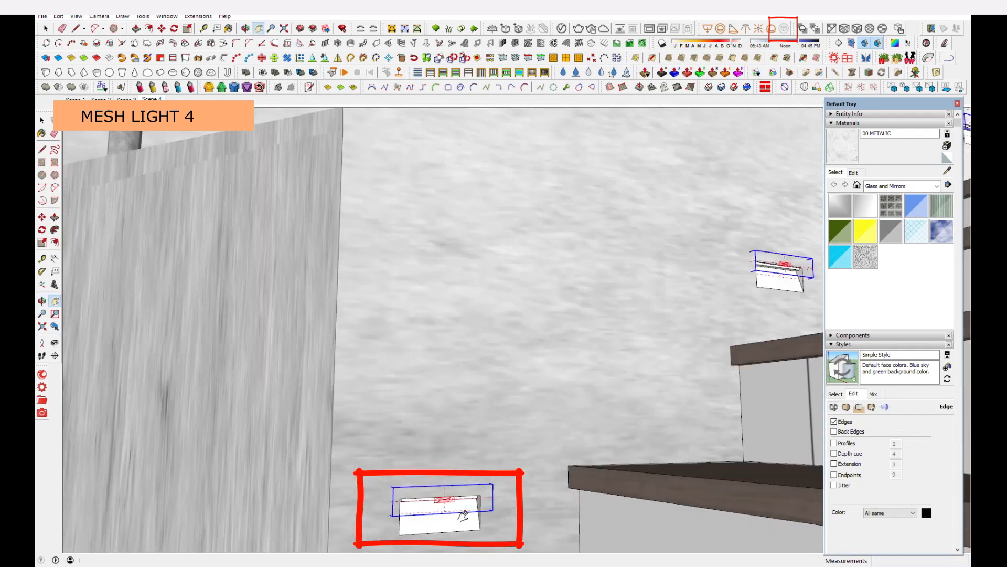
middle_drag(463, 515, 479, 451)
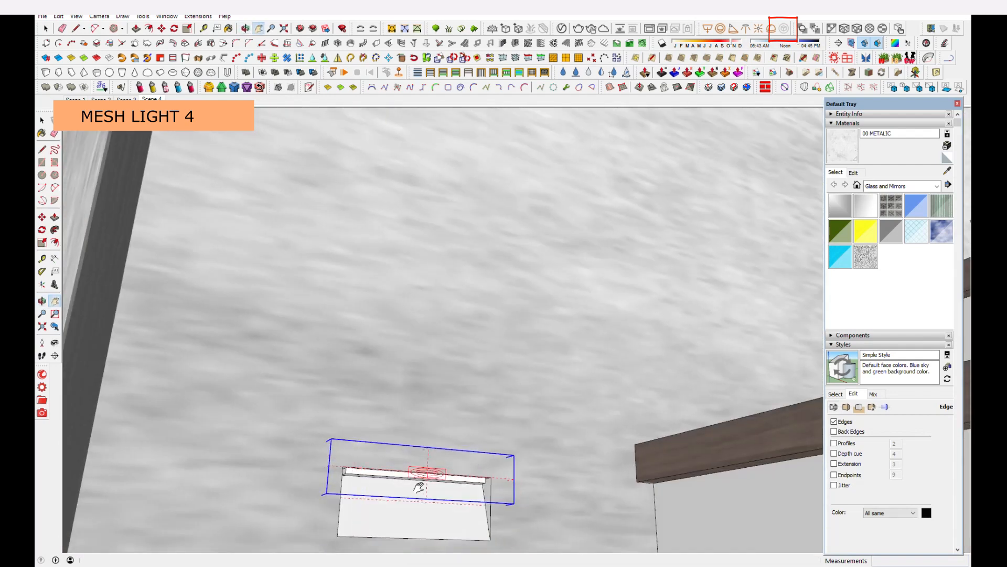
scroll(418, 487, up, 3)
middle_drag(418, 487, 596, 393)
drag(596, 393, 349, 464)
Step: Show the settings of Rectangle Light, select its objects in the scene, and bring the ceiling cove above the TV wall into view
click(555, 43)
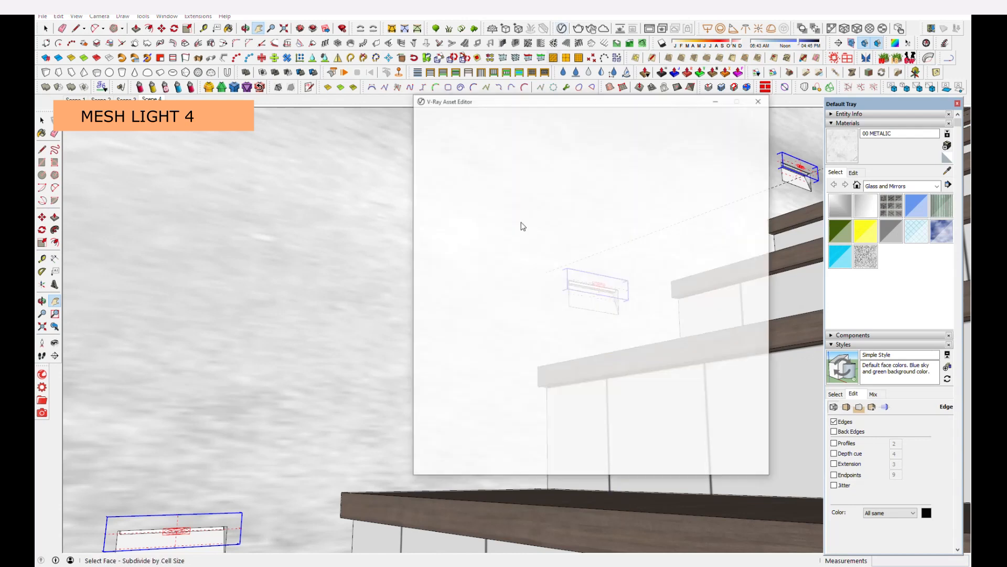
click(457, 199)
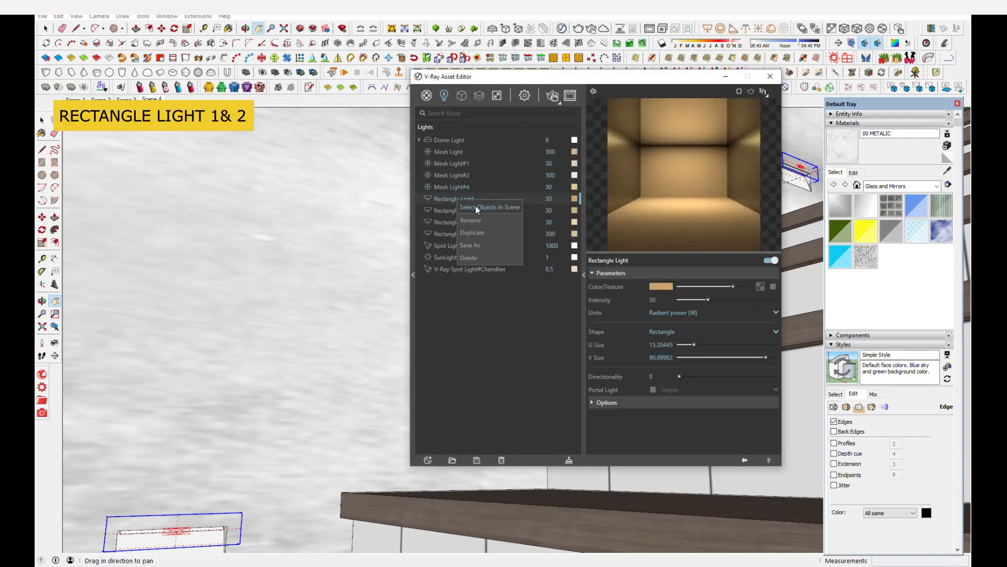
click(725, 77)
mouse_move(517, 292)
middle_down()
mouse_move(360, 340)
mouse_move(622, 286)
mouse_move(541, 340)
mouse_move(365, 291)
middle_up()
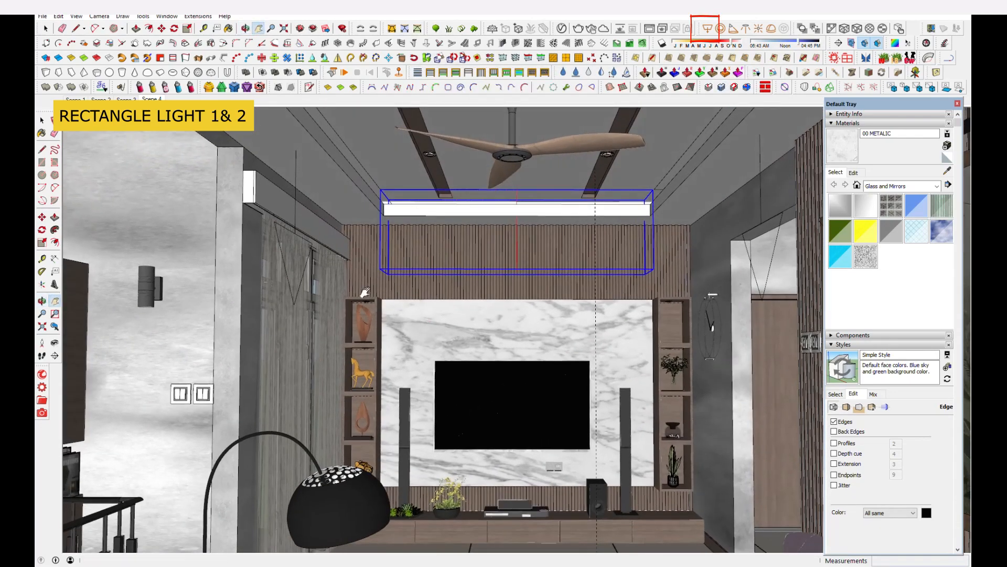
Step: Open the living room's ceiling group for editing and view its cove and rectangle lights from outside
click(45, 30)
double_click(326, 159)
mouse_move(329, 181)
middle_down()
mouse_move(351, 221)
mouse_move(366, 350)
mouse_move(473, 321)
mouse_move(557, 253)
middle_up()
scroll(388, 199, up, 2)
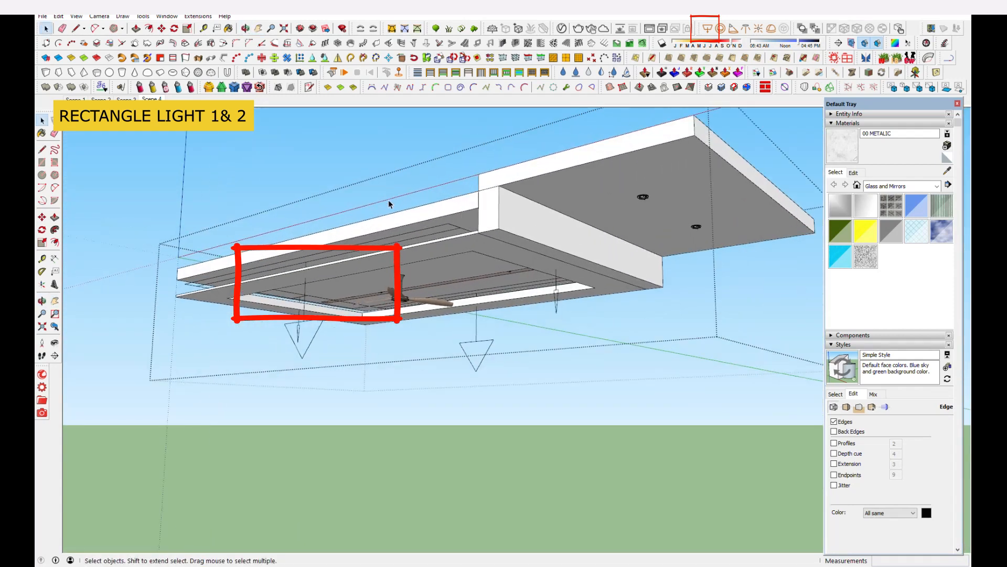
Step: Show the options of Rectangle Light in the V-Ray Asset Editor and select its objects within the ceiling group
click(563, 29)
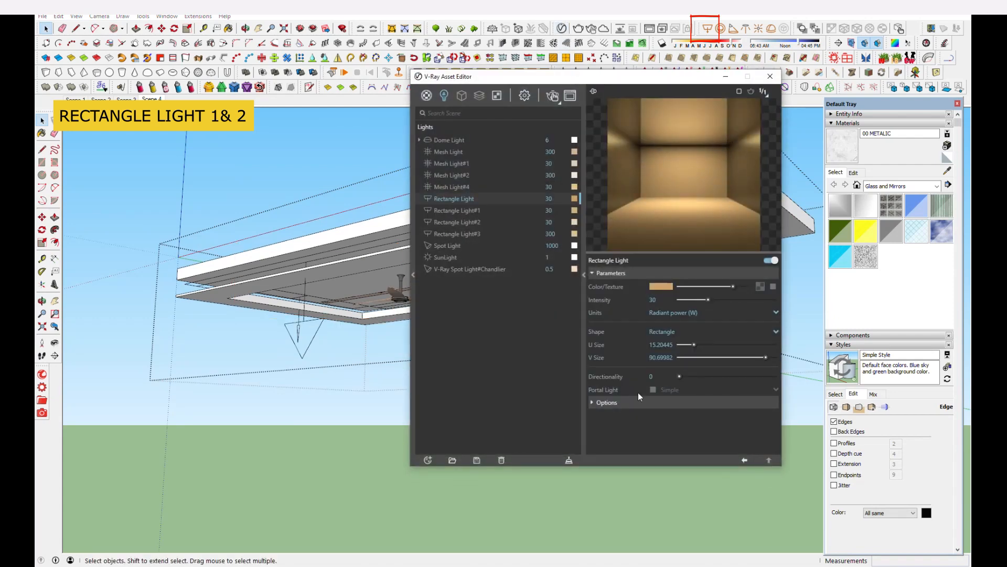
click(607, 402)
scroll(663, 389, down, 2)
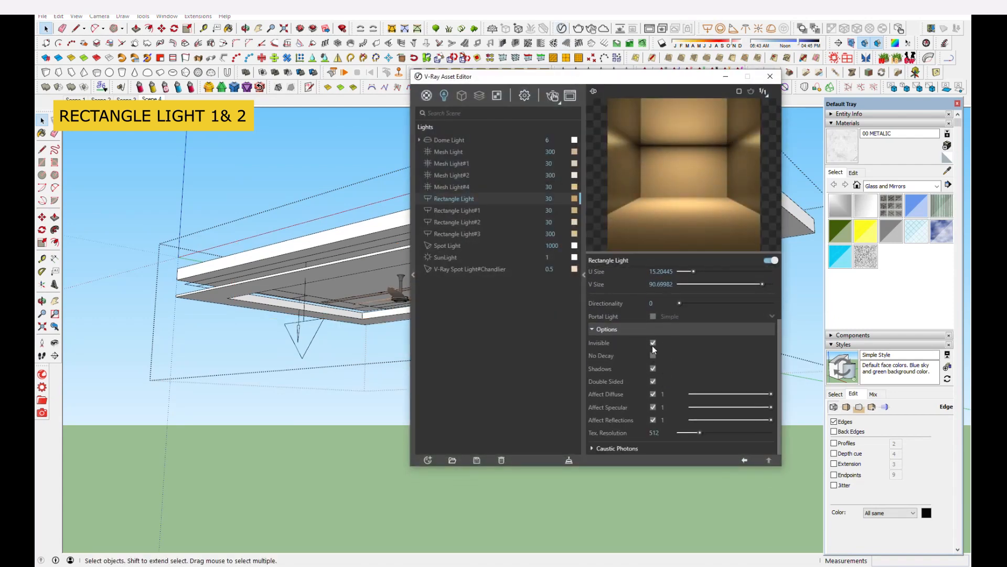
drag(507, 76, 659, 50)
right_click(602, 177)
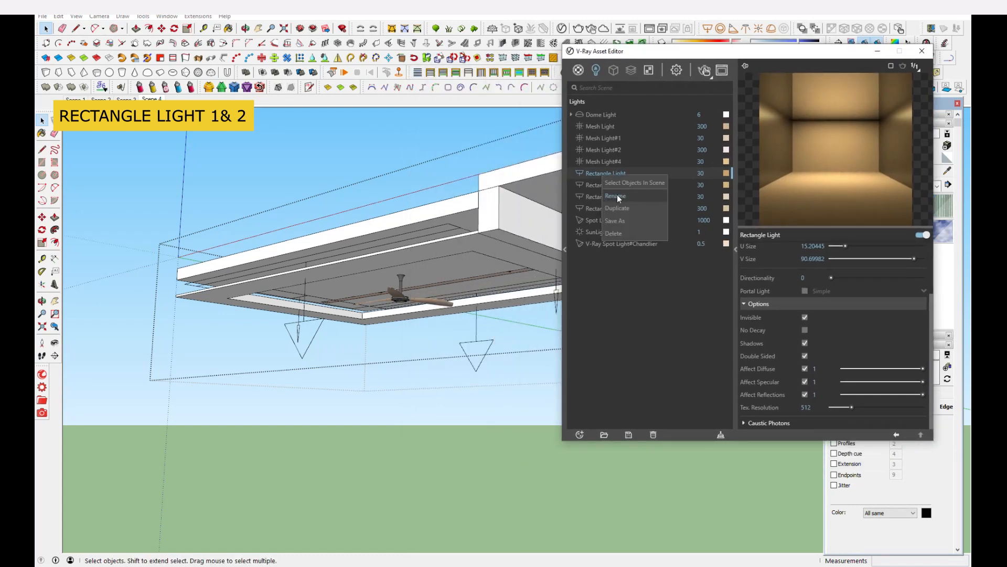
click(633, 184)
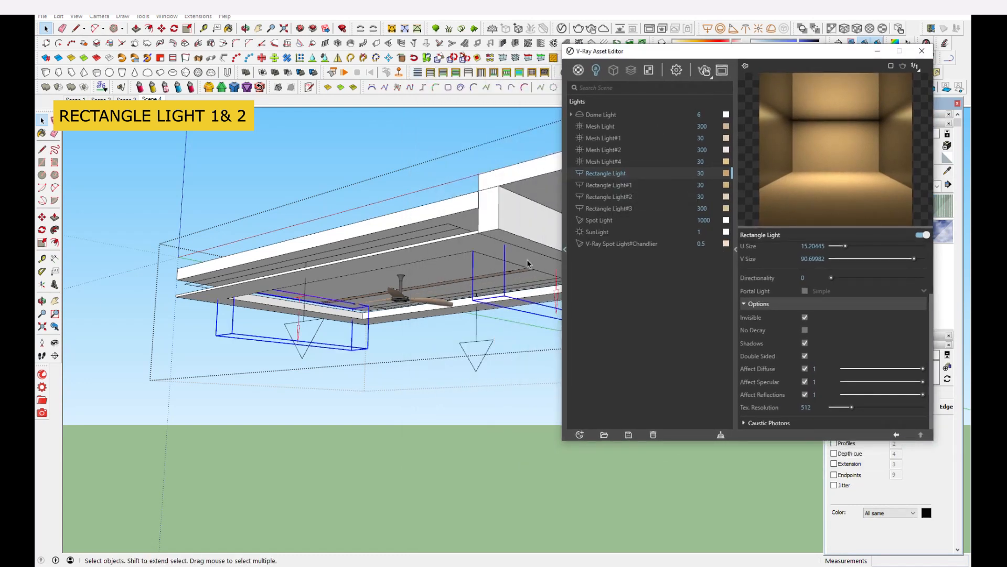
mouse_move(422, 272)
middle_down()
mouse_move(423, 331)
mouse_move(440, 295)
middle_up()
Step: Show the parameters of Rectangle Light#1, select its objects in the ceiling group, and view them from below
click(614, 187)
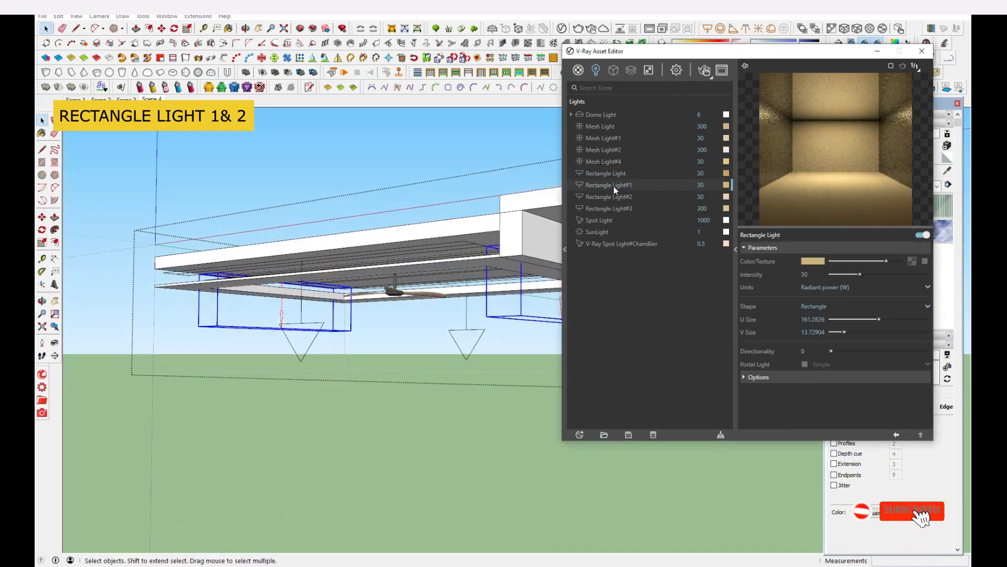
right_click(614, 187)
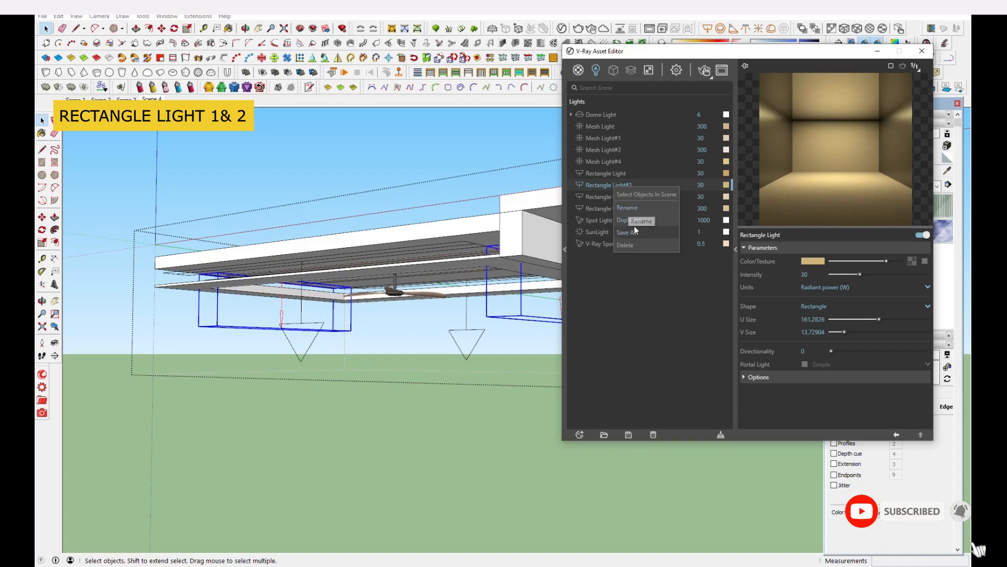
click(648, 195)
mouse_move(346, 301)
middle_down()
mouse_move(292, 251)
mouse_move(285, 173)
mouse_move(310, 126)
mouse_move(338, 187)
mouse_move(333, 256)
mouse_move(346, 268)
middle_up()
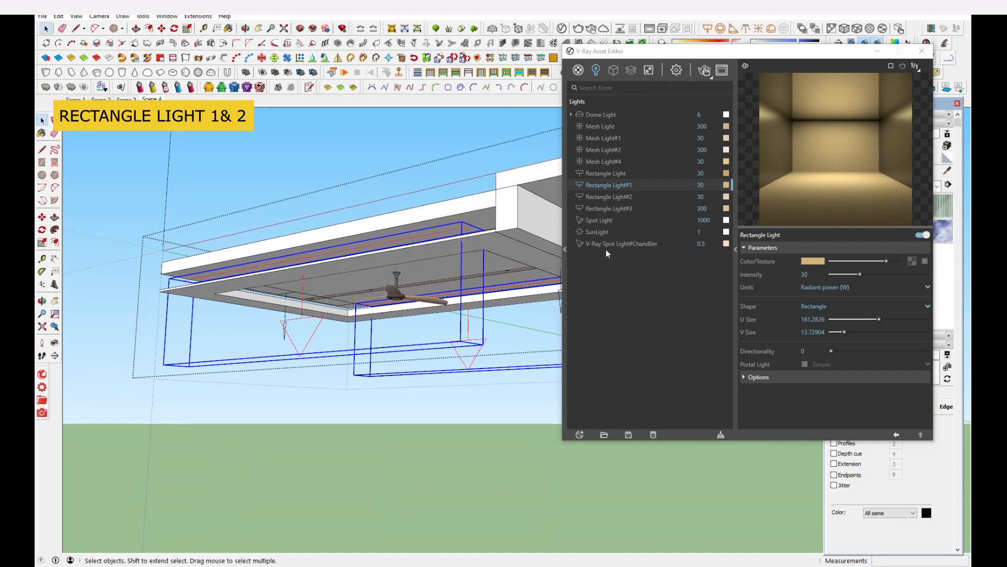
Step: Show the parameters of Rectangle Light#2 and close the ceiling group to return to the whole house model
click(613, 198)
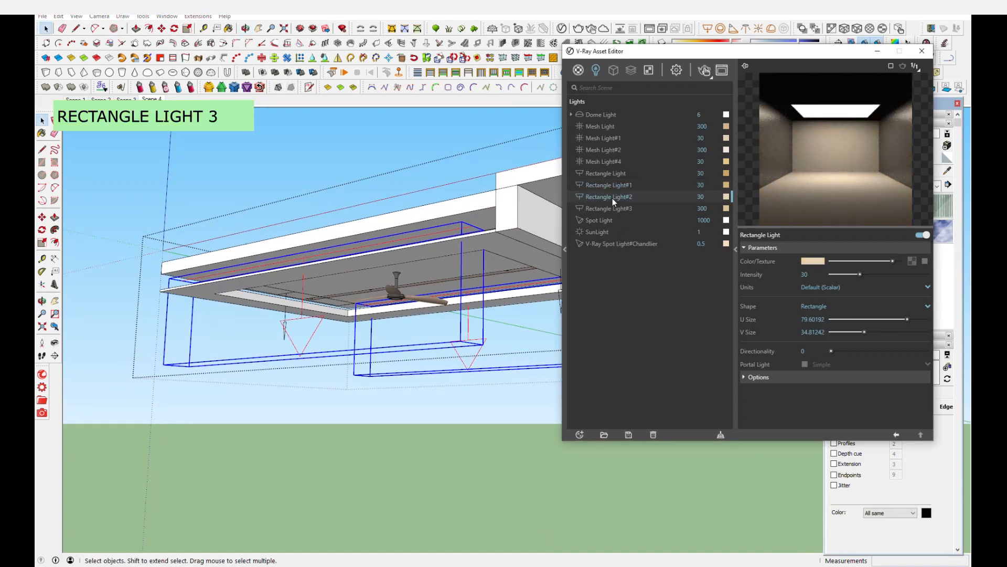
right_click(612, 198)
click(627, 204)
middle_drag(470, 288, 443, 265)
scroll(501, 388, up, 1)
click(504, 370)
scroll(501, 367, up, 3)
Step: Select the objects of Rectangle Light#2 in the scene and view the light above the living room door up close
right_click(631, 197)
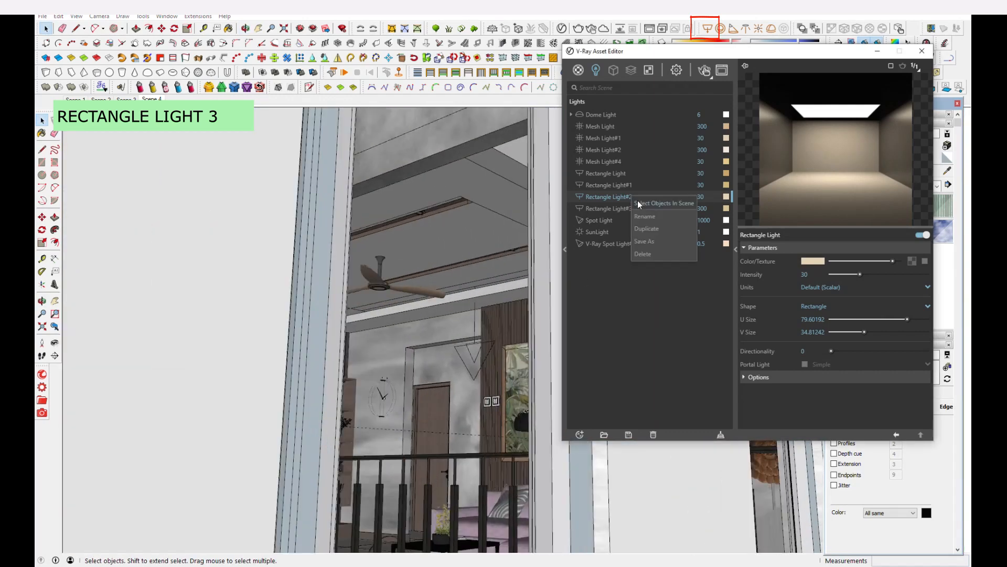
click(643, 218)
scroll(454, 389, up, 3)
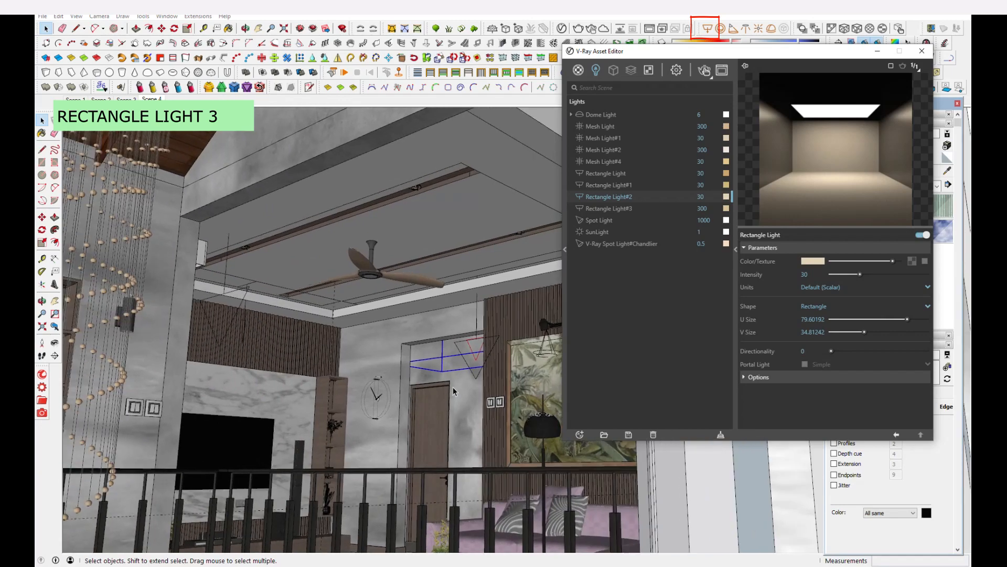
scroll(422, 442, up, 2)
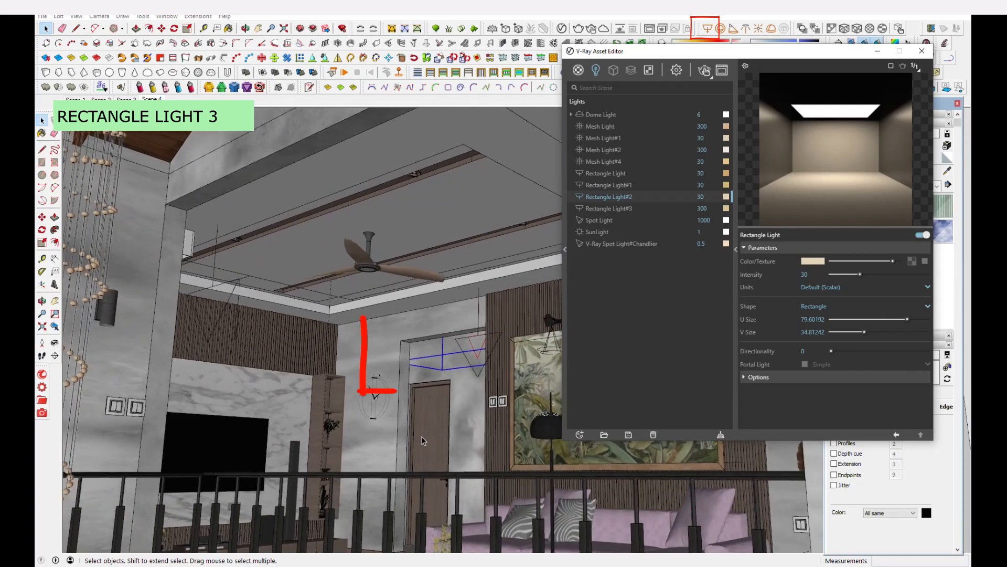
scroll(421, 439, up, 2)
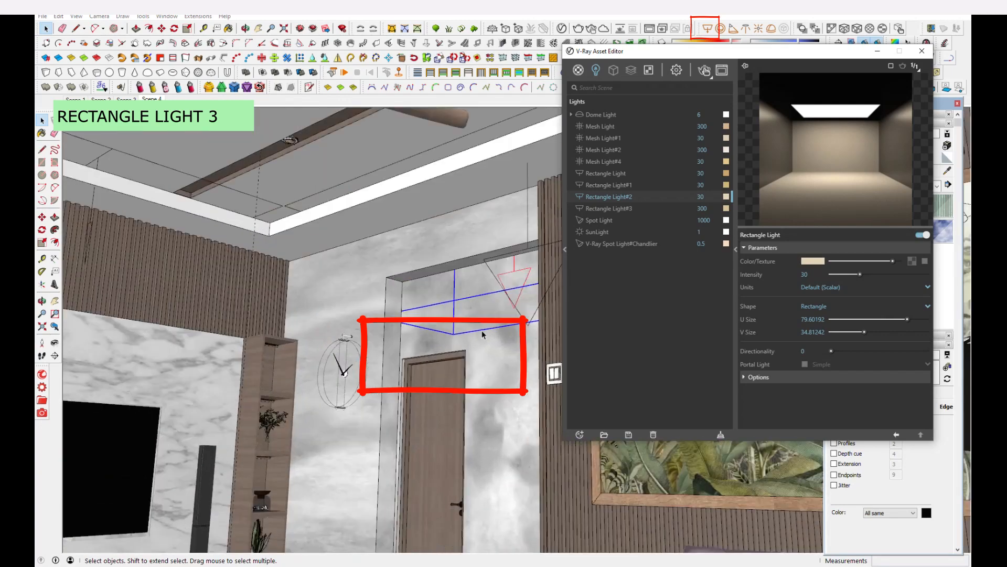
scroll(481, 320, up, 3)
middle_drag(463, 265, 431, 242)
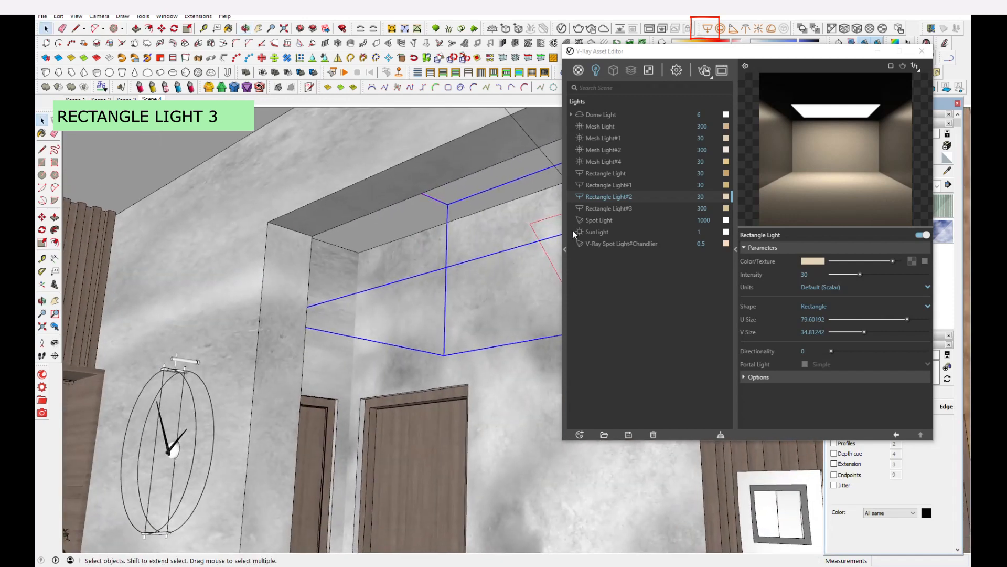
Step: Show the parameters of Rectangle Light#3, select its objects in the scene, and view the light beside the stairwell from outside the house
click(616, 210)
right_click(615, 209)
click(625, 218)
middle_drag(342, 309, 322, 343)
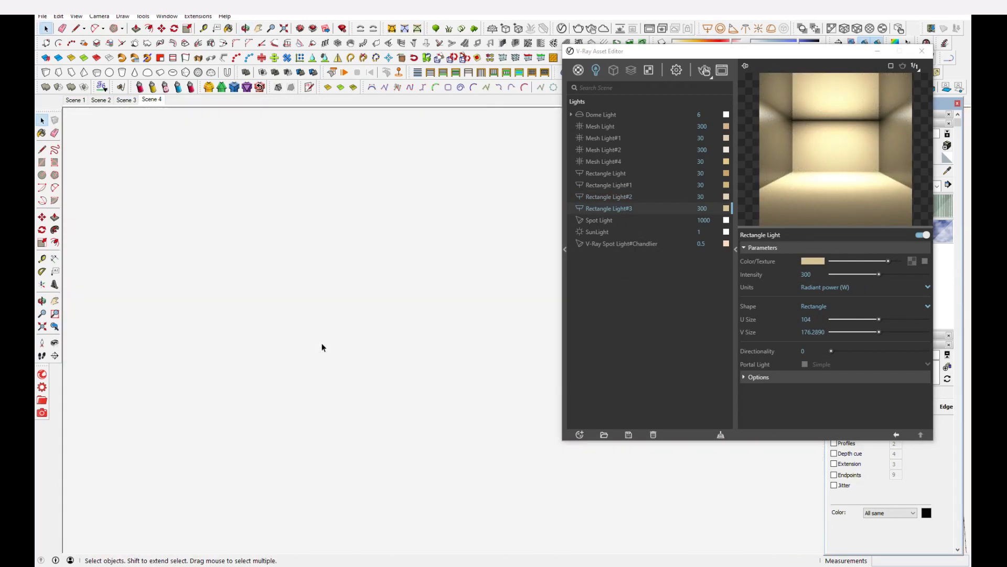
scroll(321, 348, down, 5)
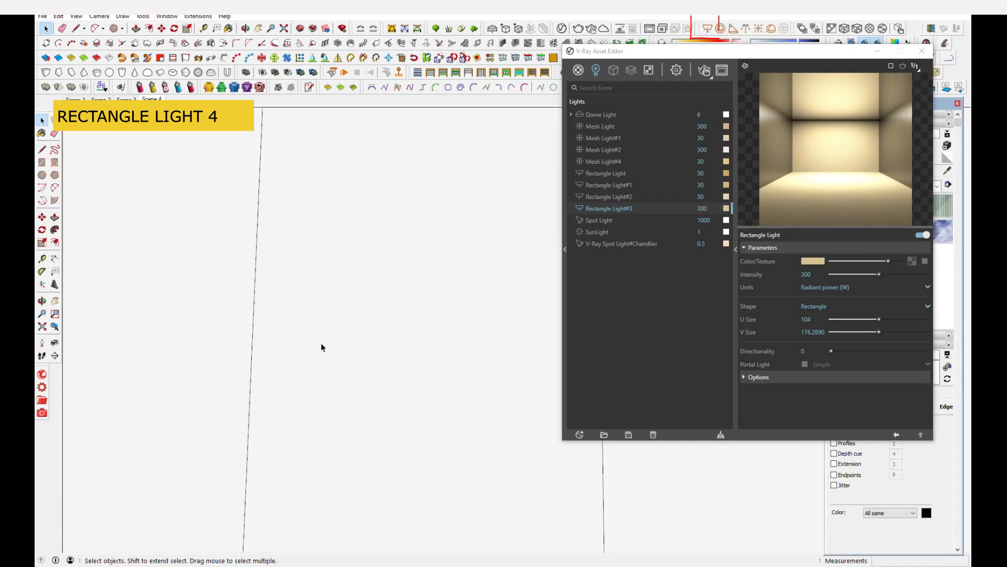
scroll(320, 347, down, 6)
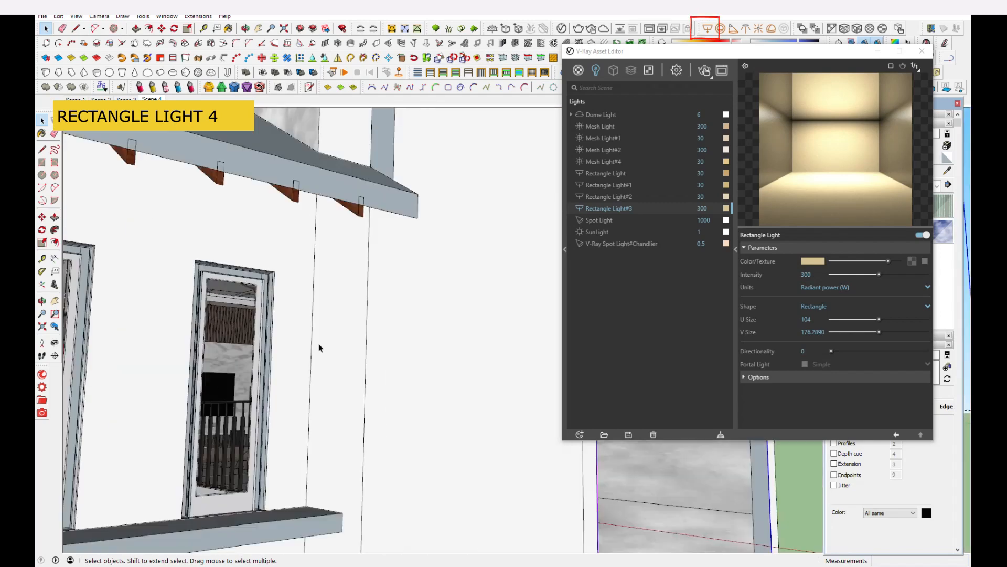
scroll(319, 344, down, 3)
mouse_move(329, 341)
middle_down()
mouse_move(367, 405)
mouse_move(479, 394)
mouse_move(394, 353)
mouse_move(407, 383)
mouse_move(503, 383)
mouse_move(567, 273)
middle_up()
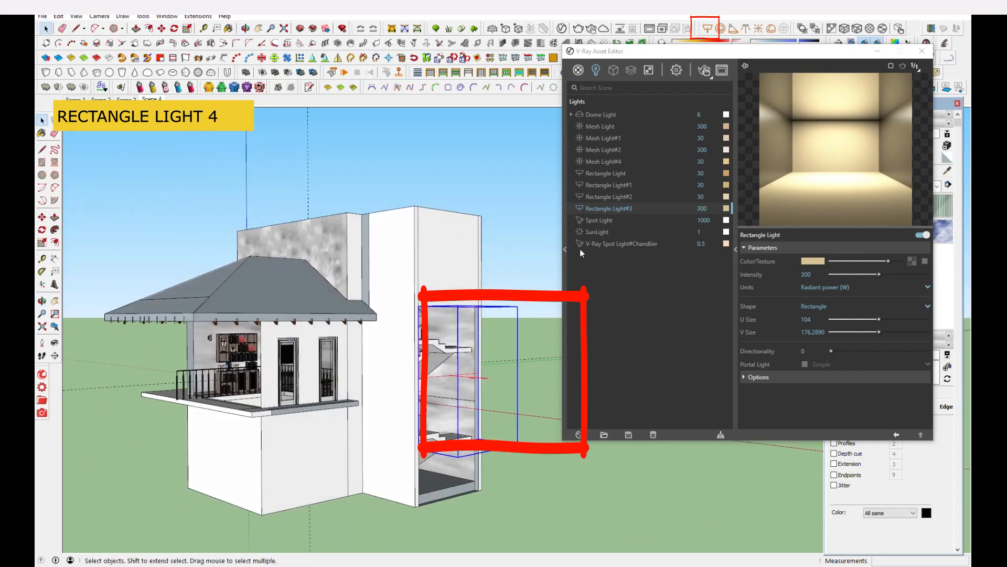
Step: Show the parameters of Spot Light, select its objects in the scene, and view the track lights above the tropical wall painting
click(602, 221)
right_click(602, 222)
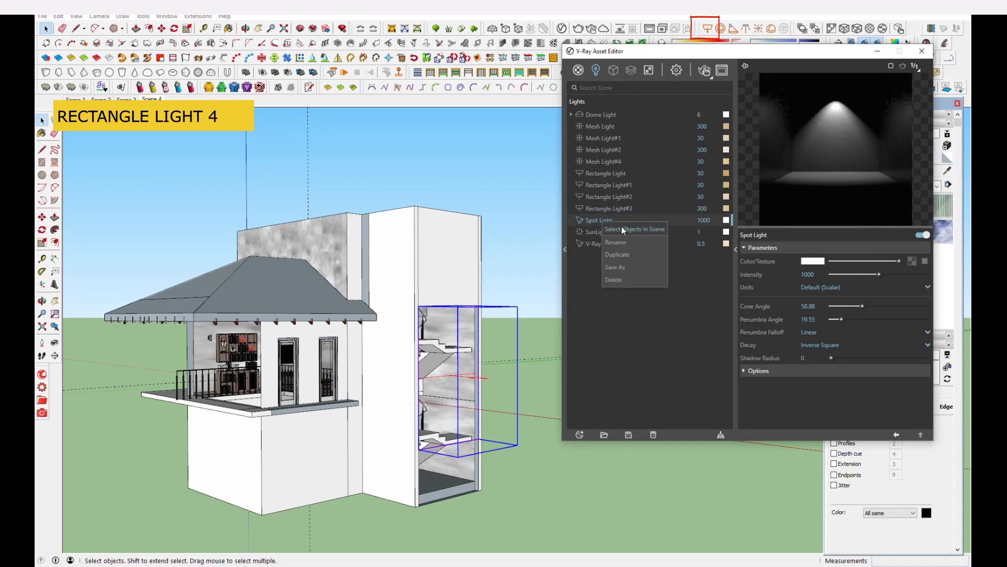
click(622, 227)
scroll(242, 356, up, 5)
middle_drag(243, 356, 394, 339)
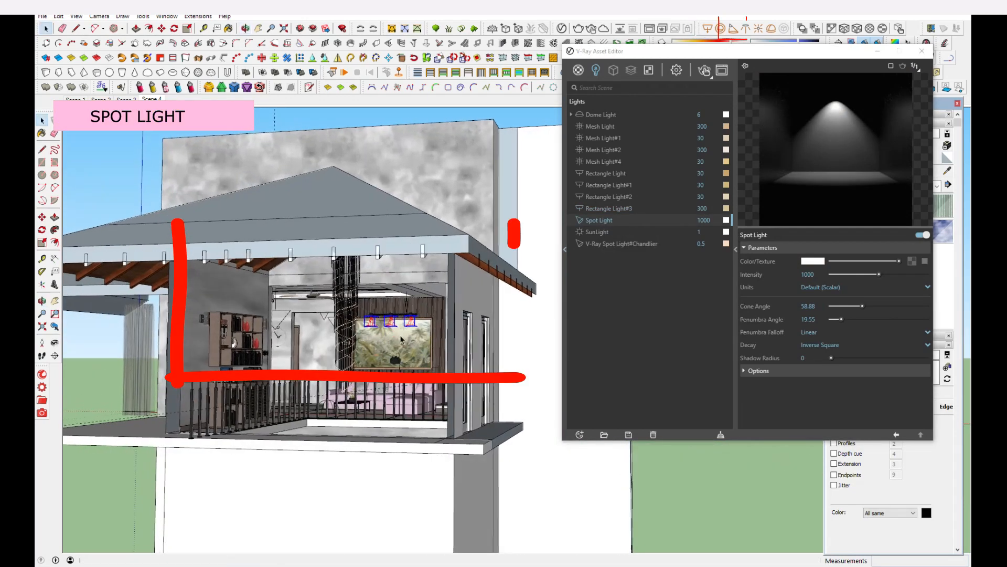
scroll(397, 339, up, 3)
scroll(397, 333, up, 8)
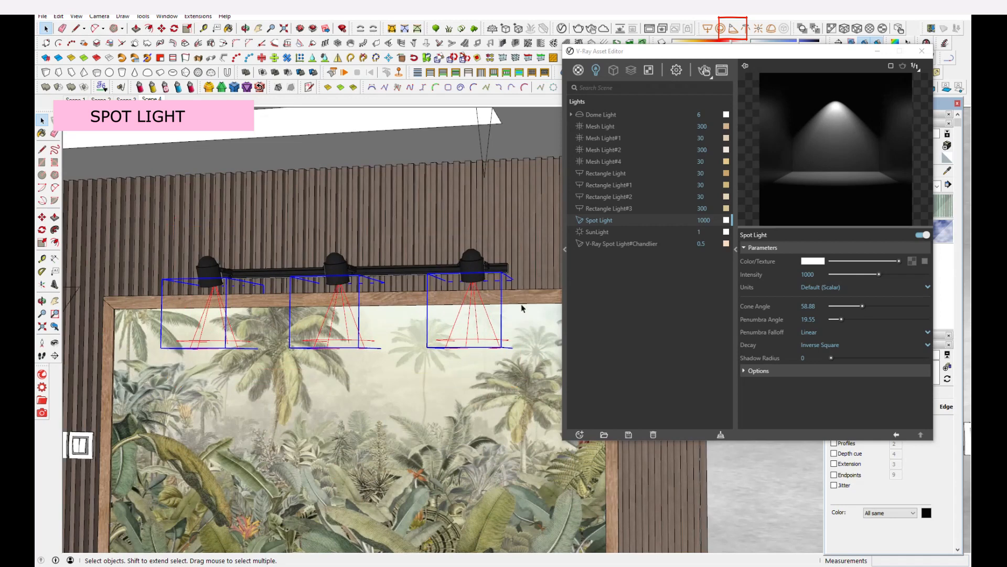
Step: Examine the SunLight settings, including the sky model choices, the ground albedo and the options
click(603, 233)
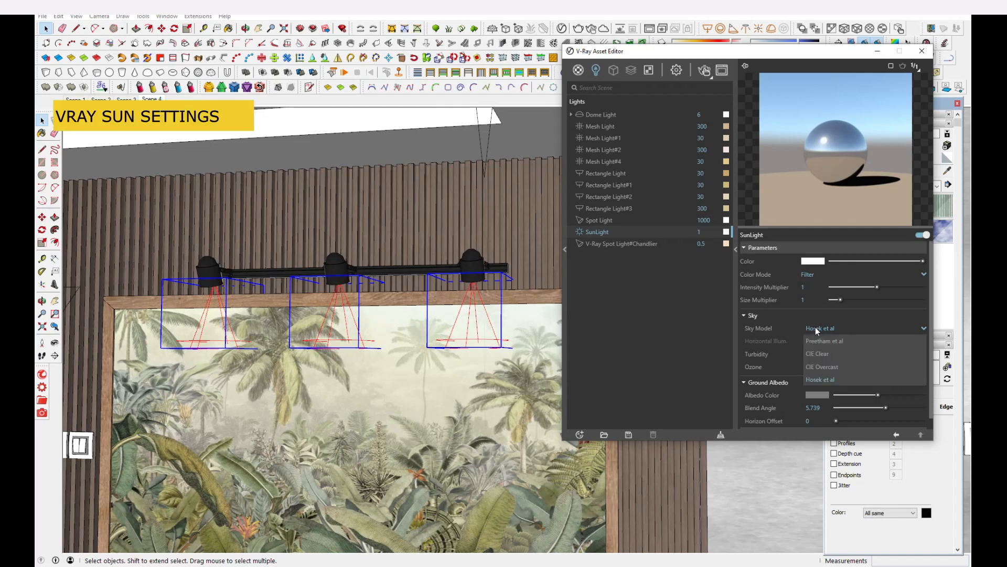
scroll(805, 373, down, 1)
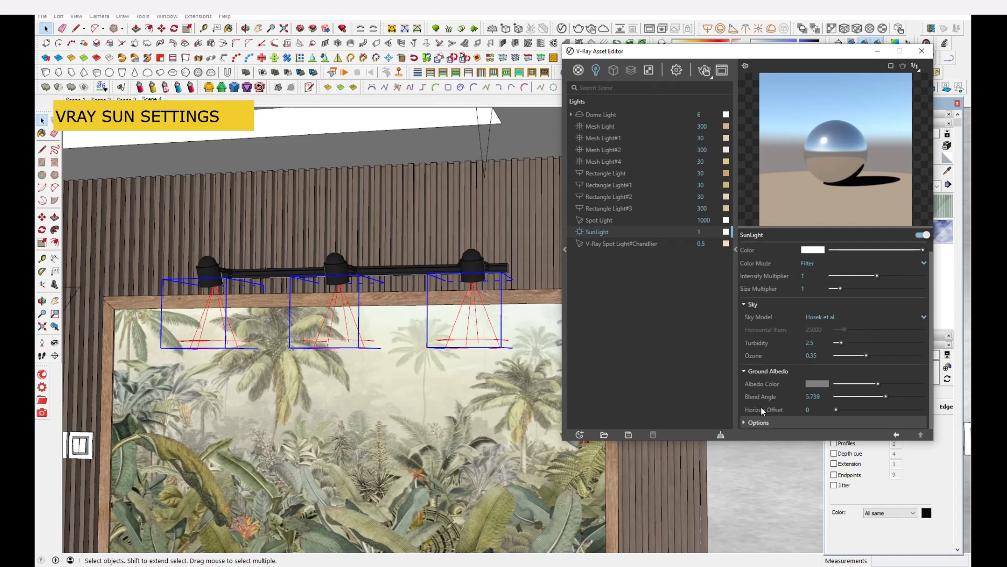
click(761, 423)
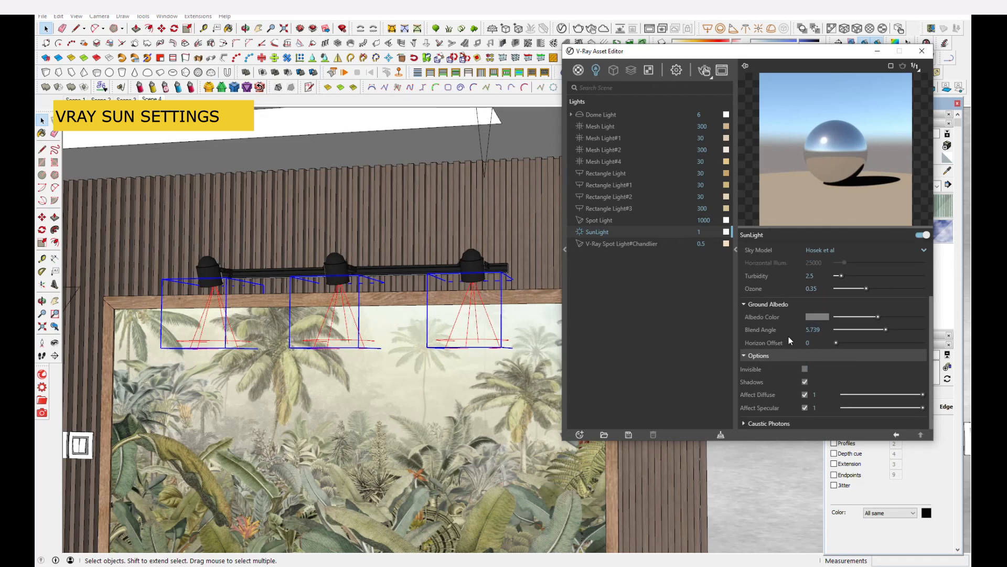
scroll(788, 339, up, 3)
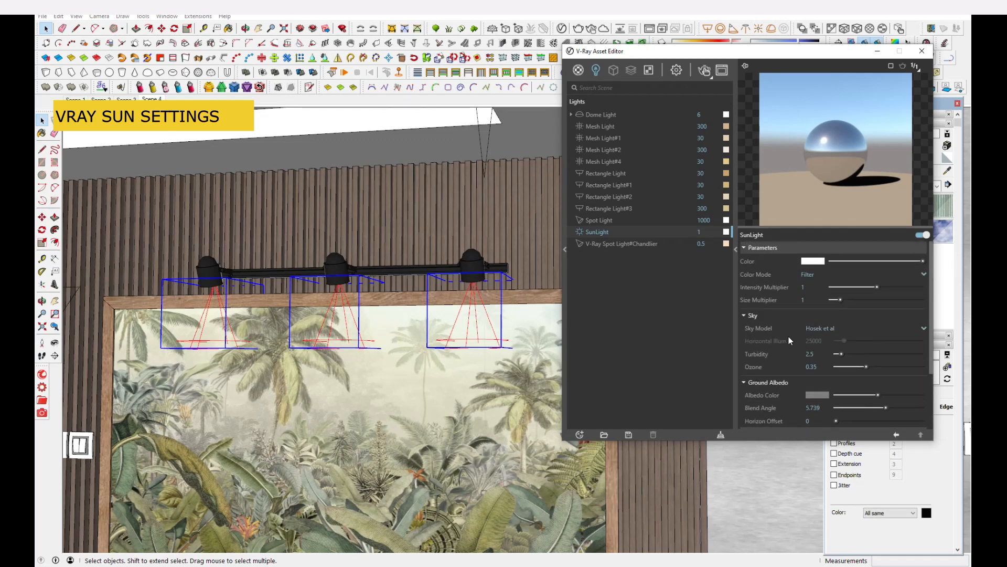
Step: Show the parameters of V-Ray Spot Light#Chandlier, select its objects in the scene, and bring the hanging chandelier into view
click(633, 244)
right_click(633, 244)
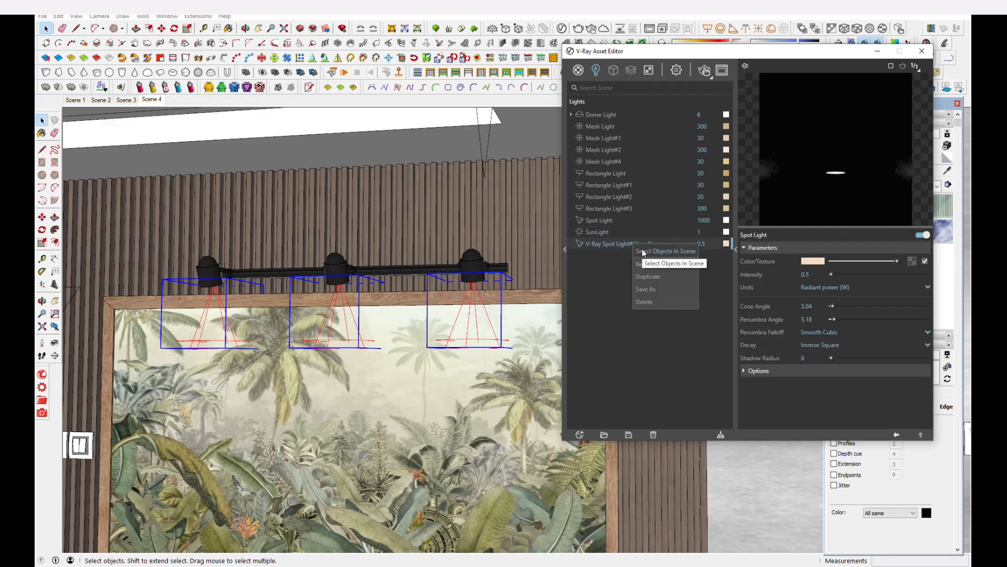
click(644, 251)
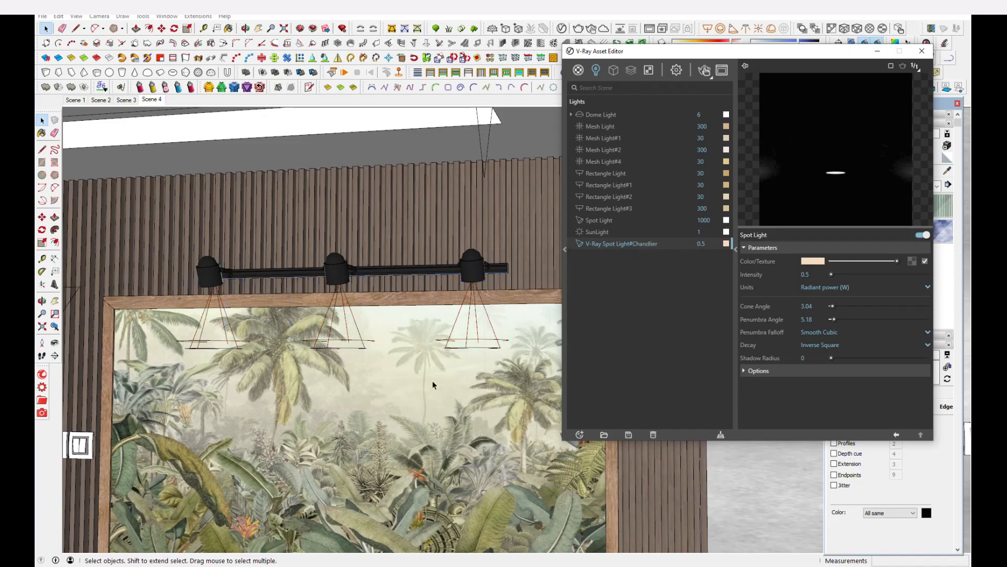
scroll(433, 380, down, 3)
scroll(432, 381, down, 5)
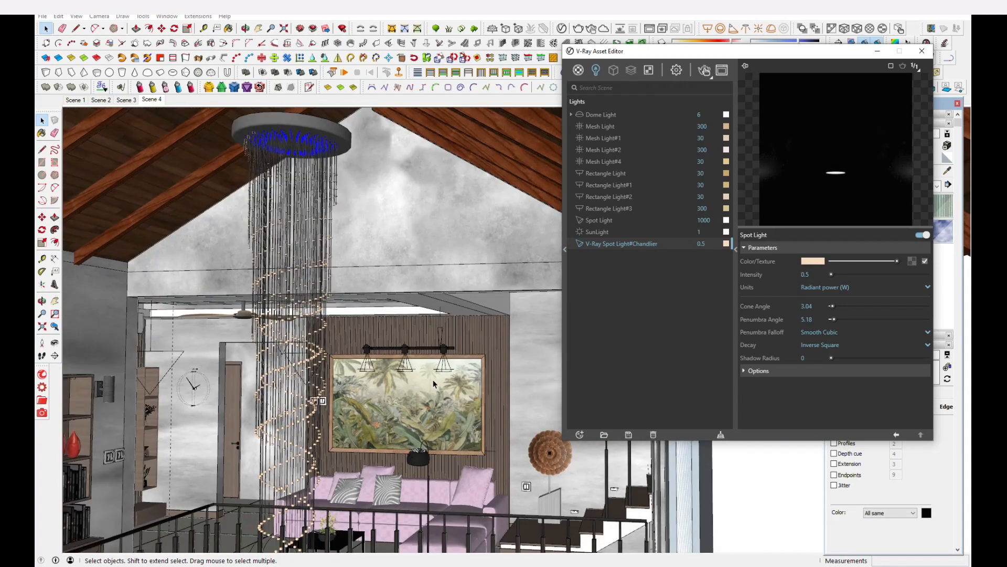
Step: Examine the small spot lights under the chandelier's round ceiling plate from close up
scroll(266, 121, up, 3)
scroll(267, 121, up, 6)
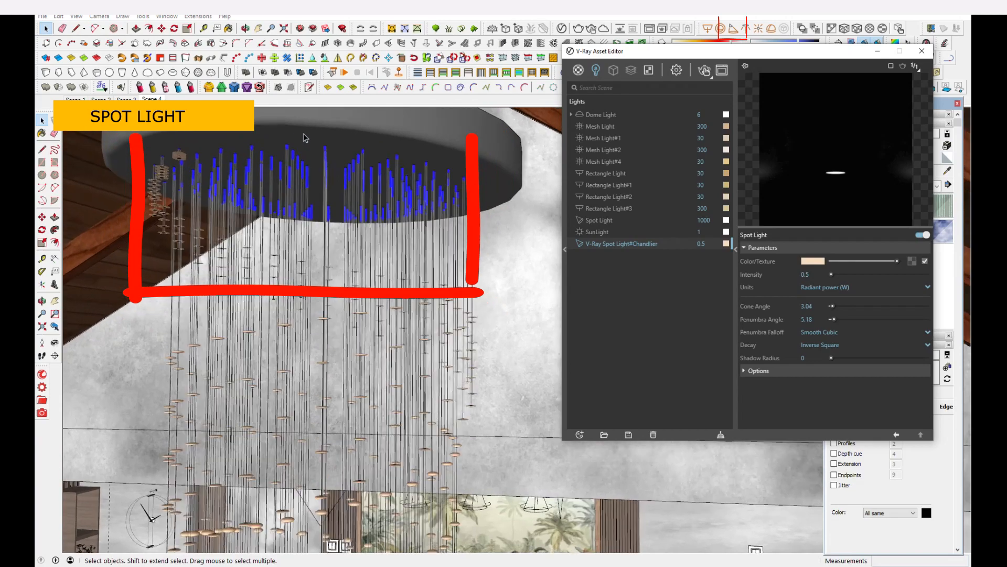
scroll(341, 161, up, 6)
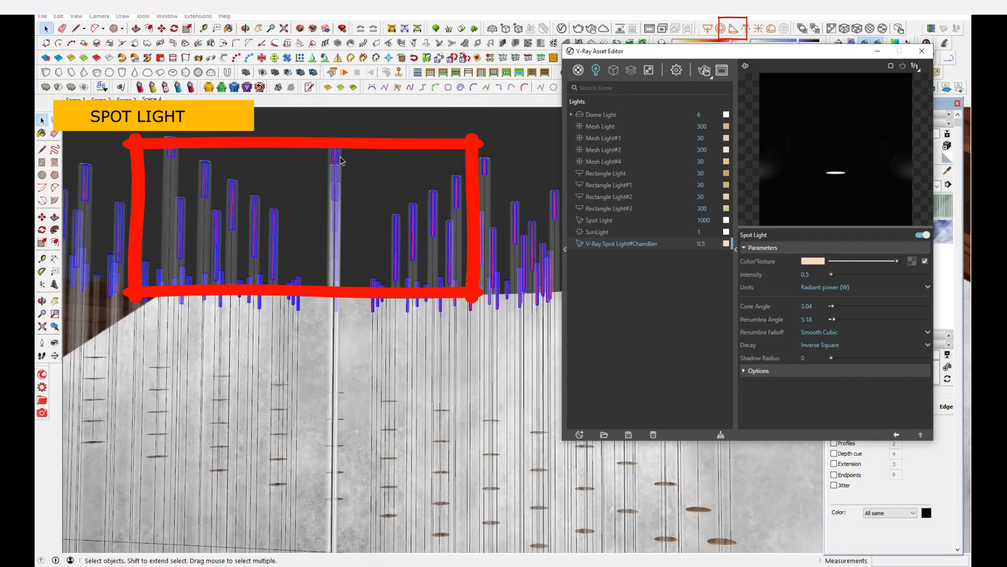
scroll(340, 156, up, 6)
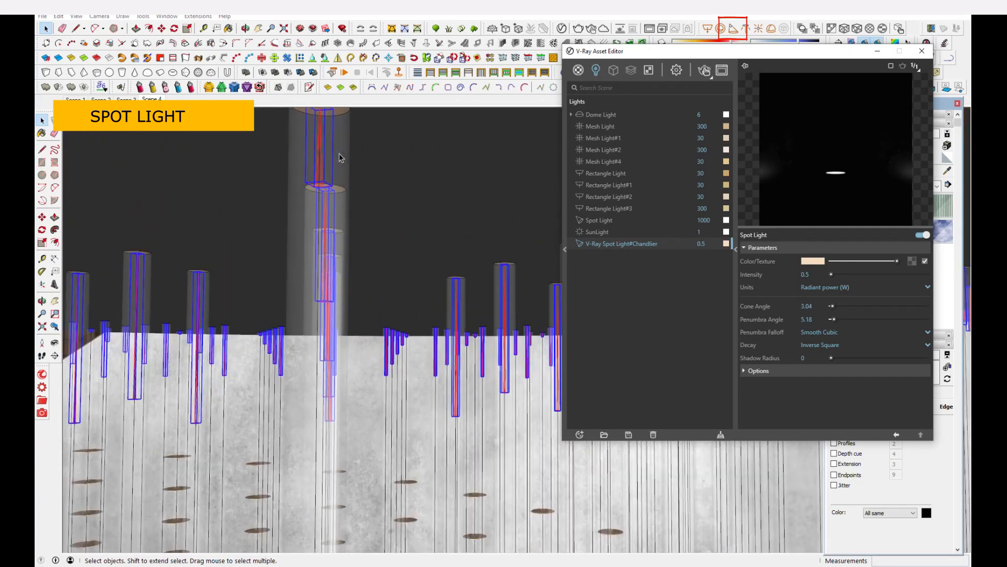
mouse_move(339, 153)
middle_down()
mouse_move(304, 145)
mouse_move(304, 185)
middle_up()
scroll(326, 245, down, 4)
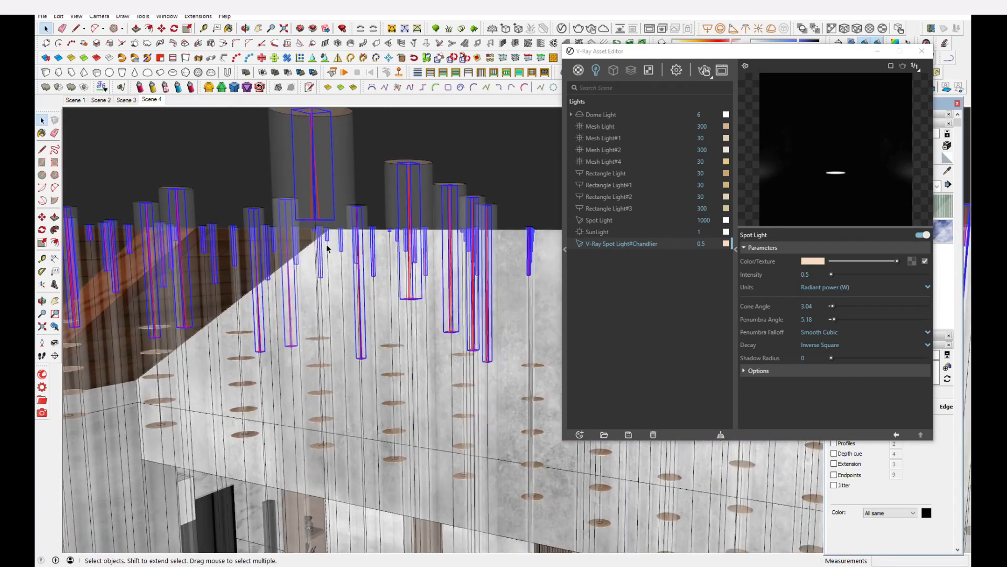
scroll(326, 244, down, 3)
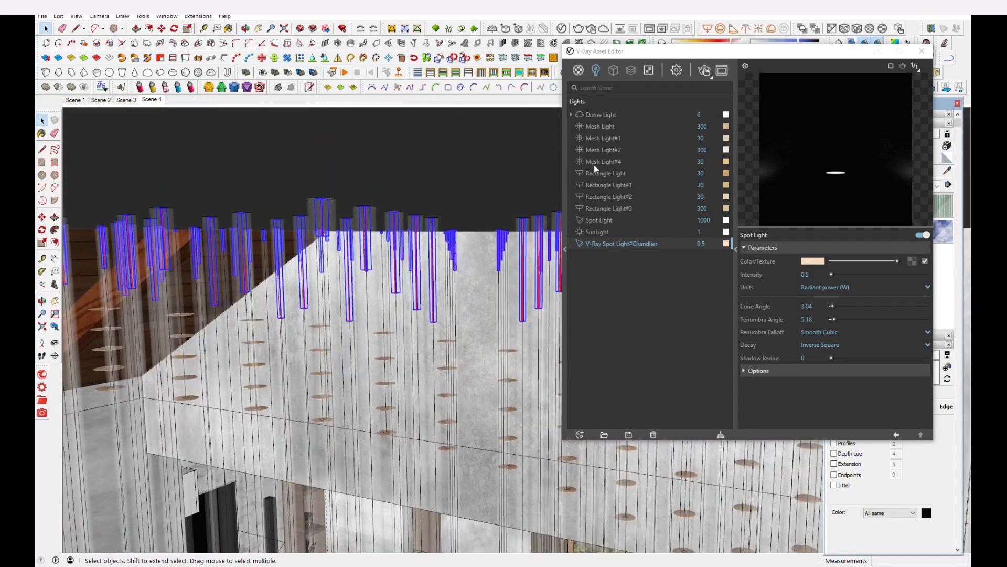
Step: Rename the first mesh light, Mesh Light, as wall cupboard
click(601, 125)
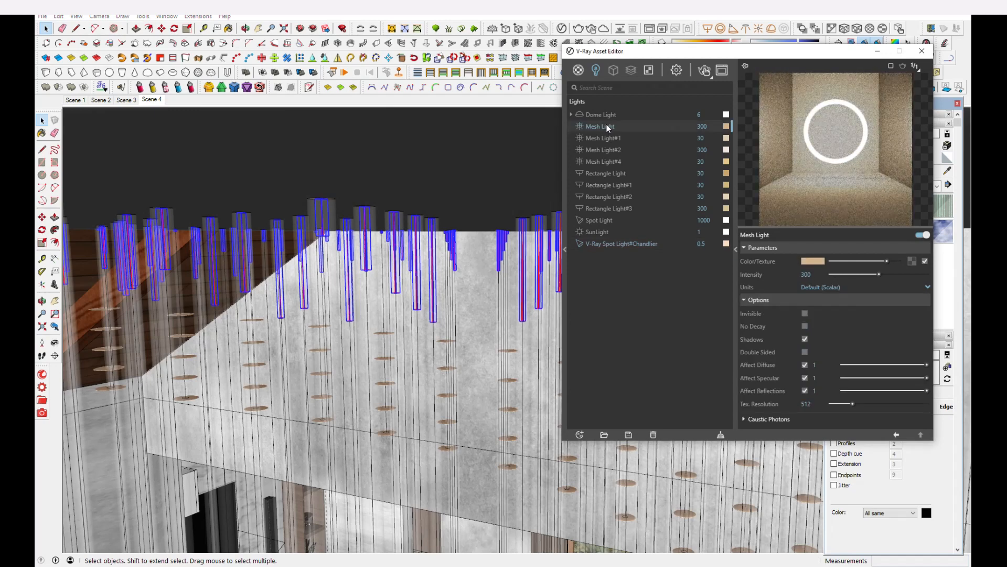
right_click(608, 128)
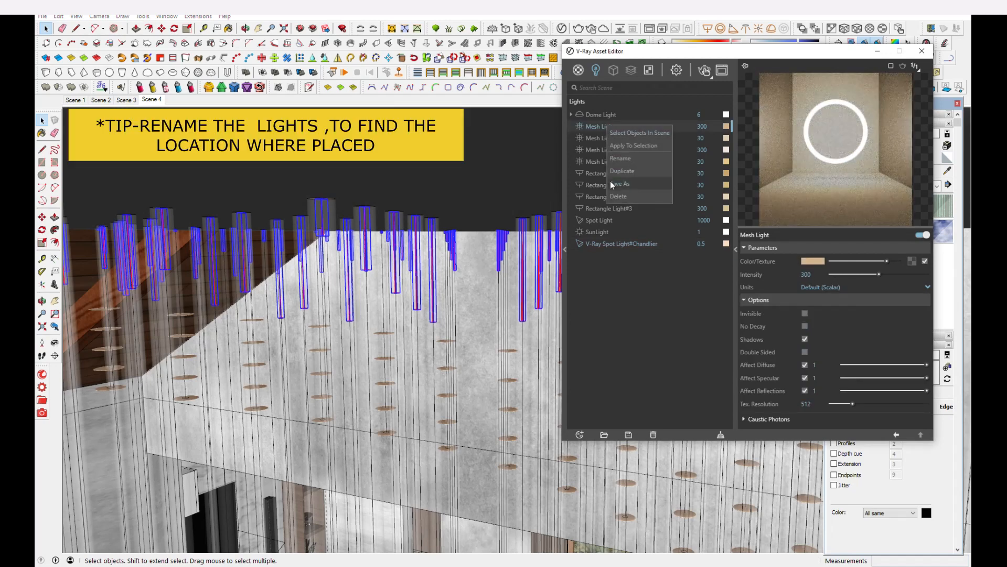
click(634, 159)
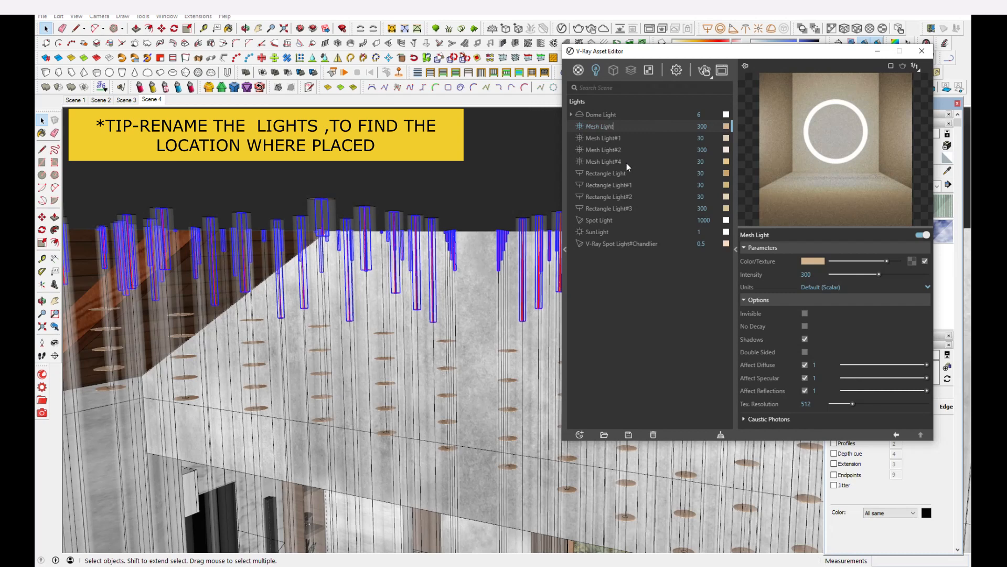
text(wo)
key(BackSpace)
key(BackSpace)
key(BackSpace)
key(BackSpace)
key(BackSpace)
key(BackSpace)
key(BackSpace)
key(BackSpace)
key(BackSpace)
key(BackSpace)
key(BackSpace)
key(BackSpace)
text(woll)
text( cupboa)
text(rd)
key(Return)
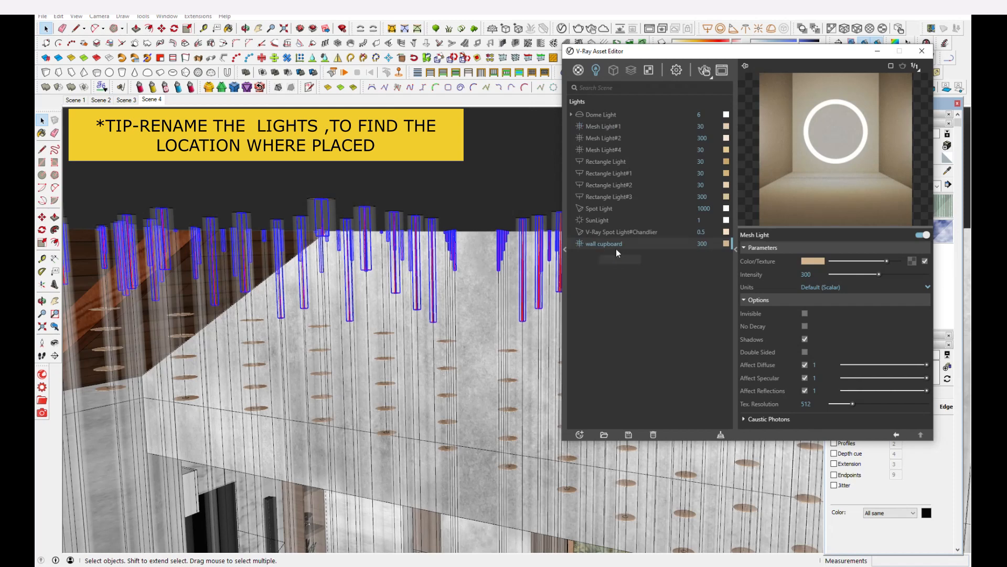
Step: Select the objects of Mesh Light#1 in the scene and locate them on the living room ceiling
right_click(605, 126)
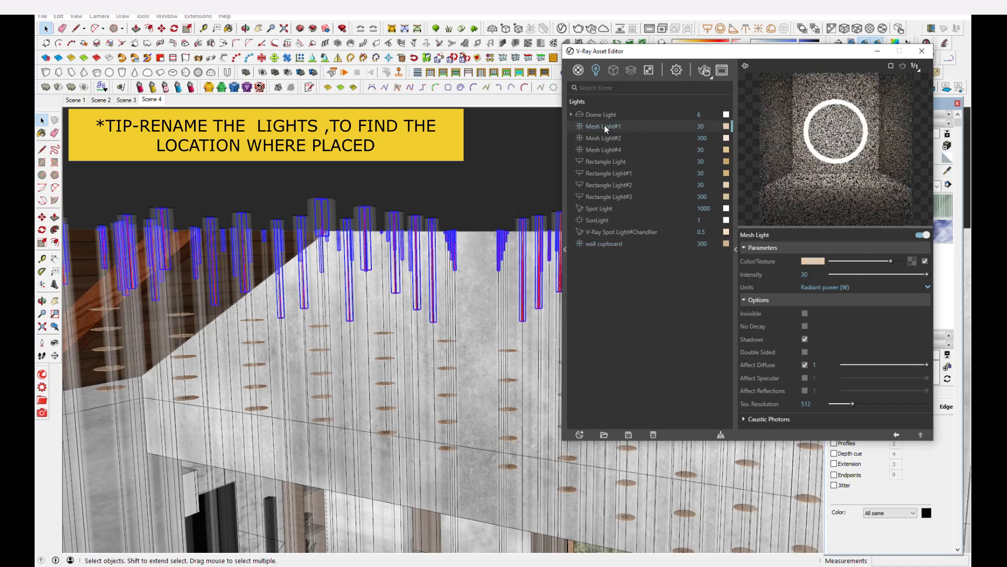
click(387, 405)
middle_drag(386, 404, 304, 335)
click(258, 28)
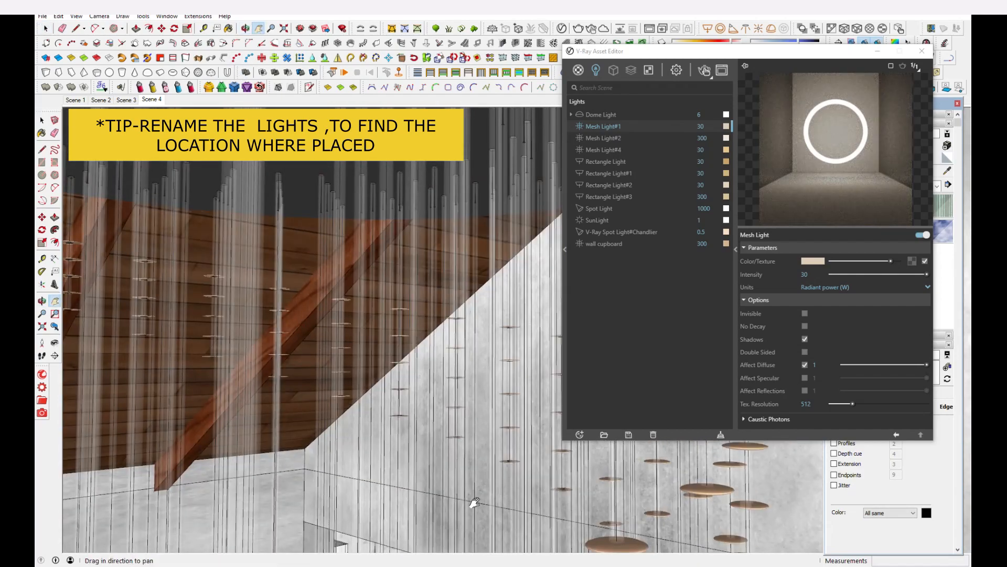
drag(475, 504, 415, 194)
drag(424, 441, 390, 181)
drag(516, 533, 433, 329)
drag(501, 443, 437, 345)
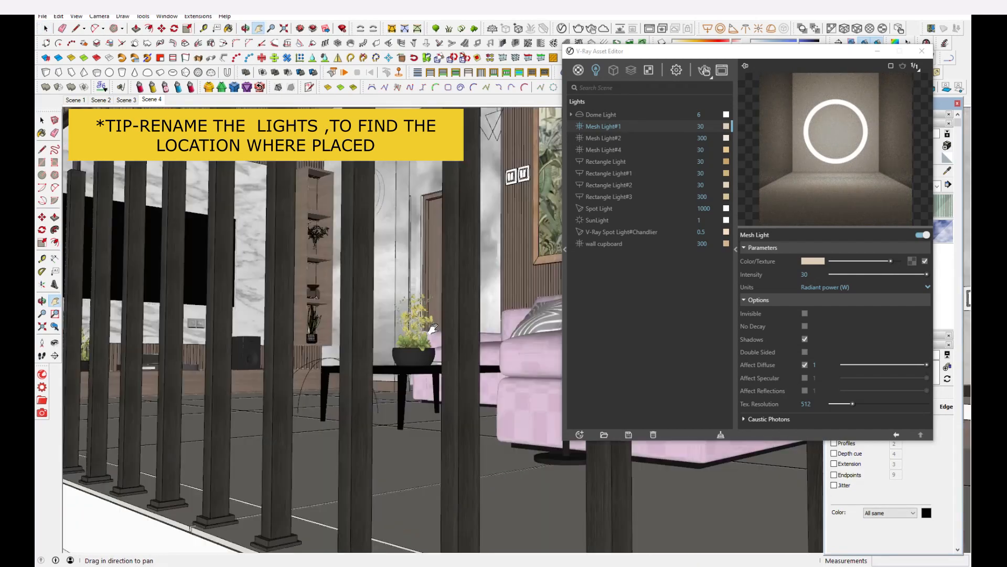
drag(402, 217, 412, 351)
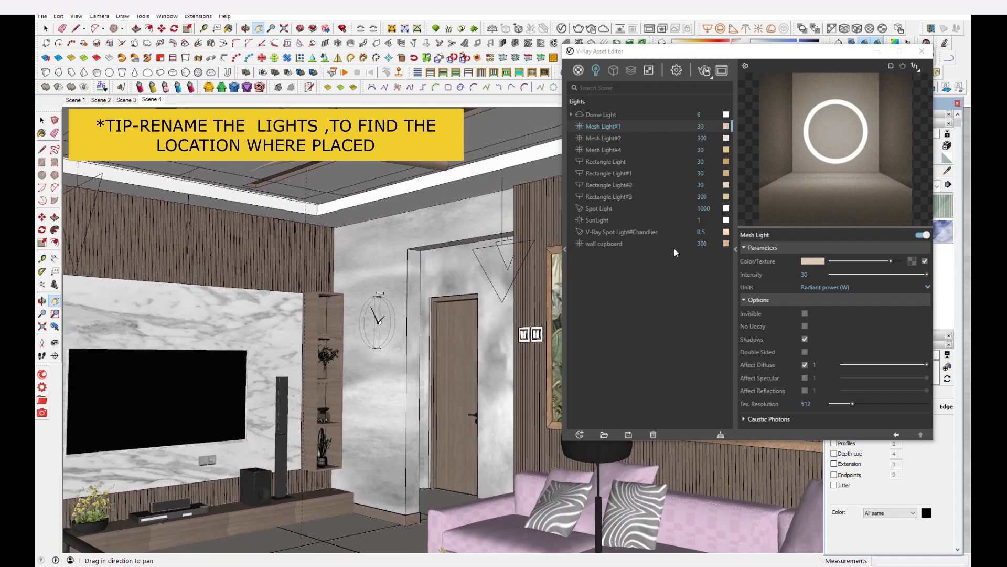
mouse_move(393, 226)
mouse_down()
mouse_move(412, 291)
mouse_move(402, 279)
mouse_up()
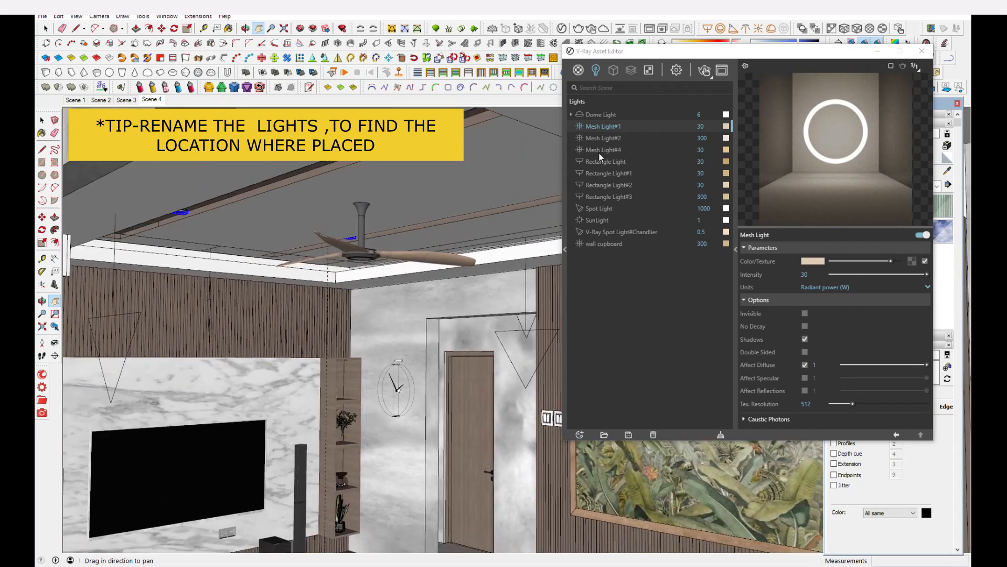
Step: Rename Mesh Light#1 as ceiling
right_click(608, 131)
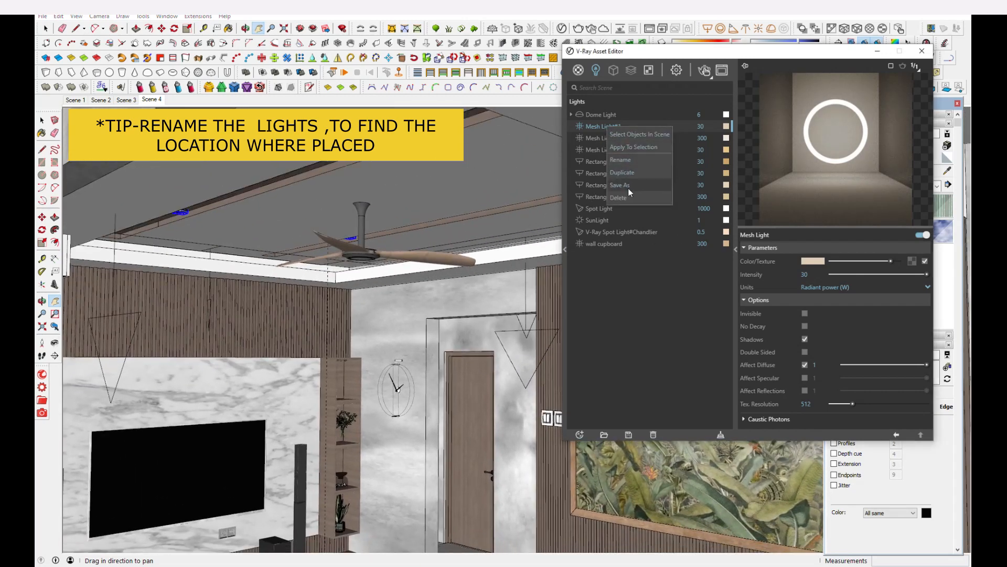
click(627, 160)
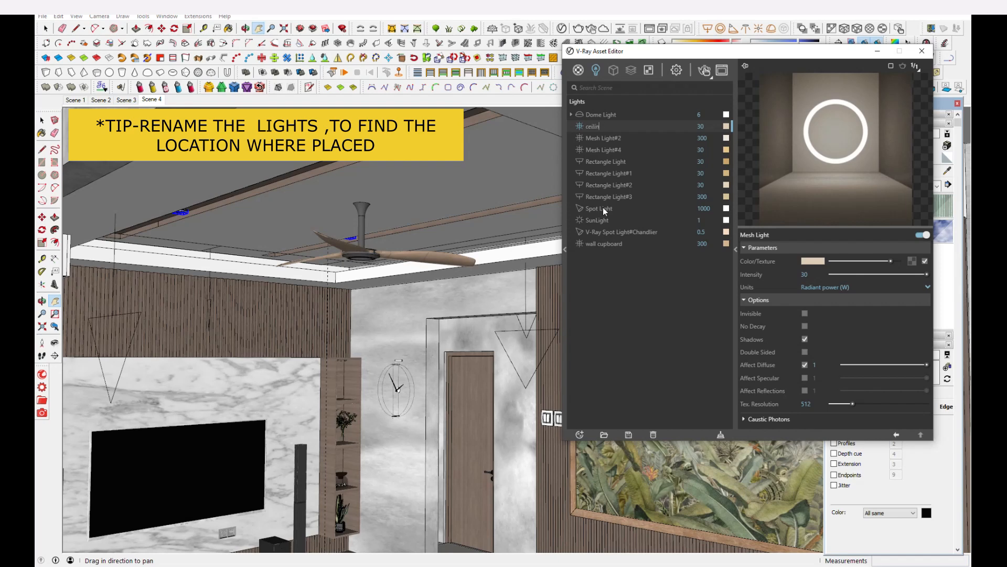
click(625, 287)
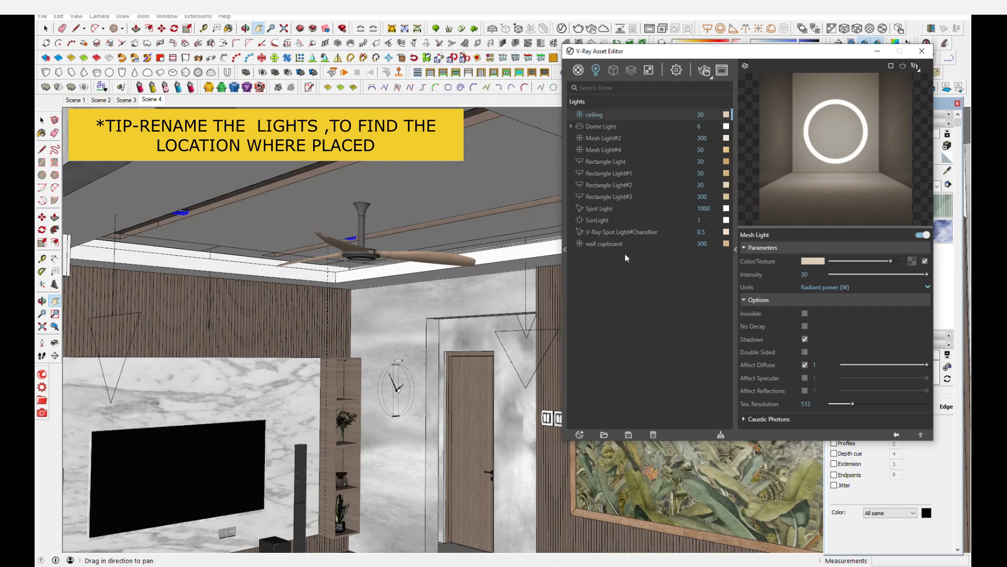
Step: Show the parameters of Mesh Light#2, select its objects in the scene, and view the bulb inside the black floor lamp shade
click(605, 139)
right_click(606, 141)
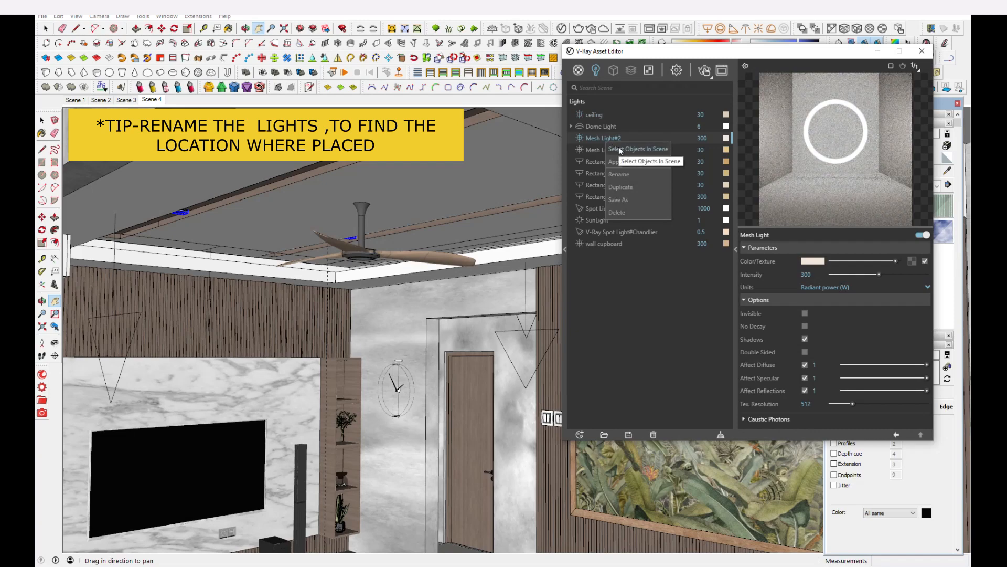
click(619, 149)
drag(478, 321, 374, 280)
scroll(406, 315, up, 4)
scroll(408, 316, down, 2)
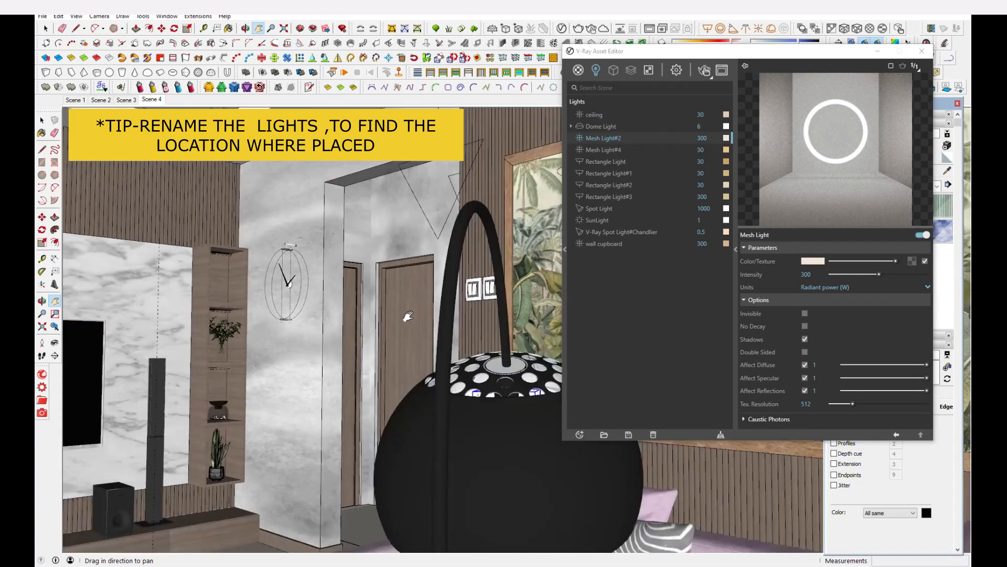
middle_drag(450, 414, 449, 160)
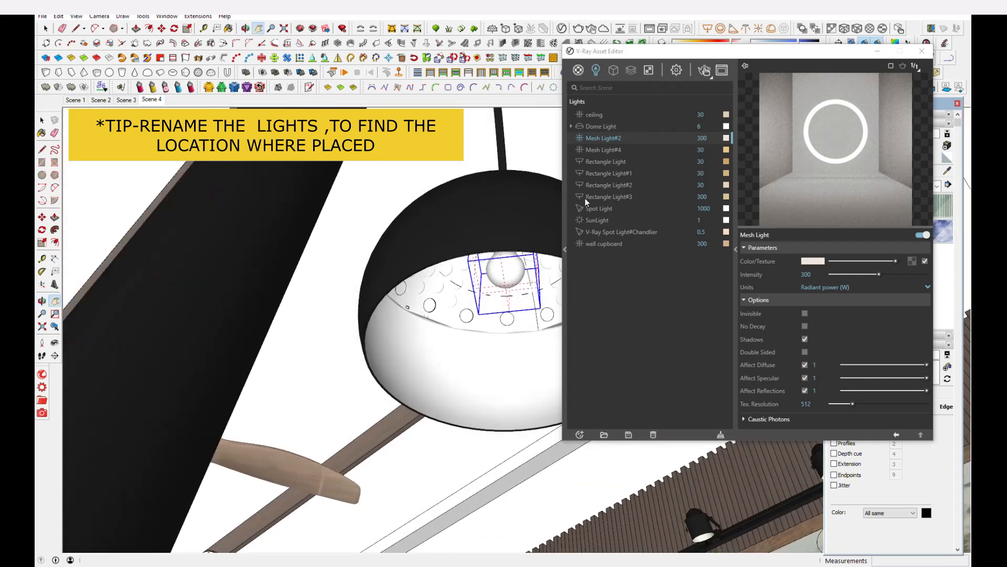
Step: Rename Mesh Light#2 as stand lamp
right_click(609, 139)
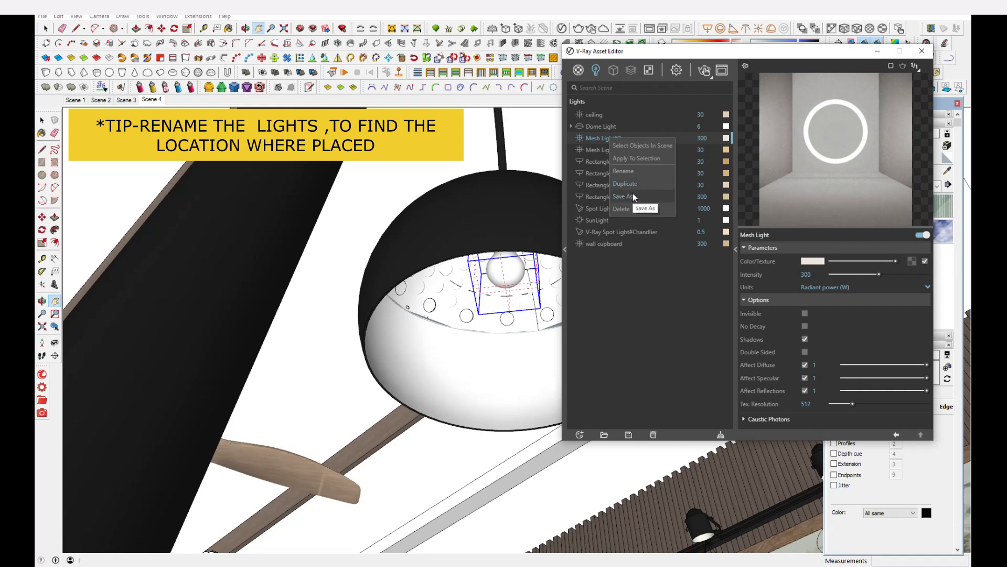
click(636, 172)
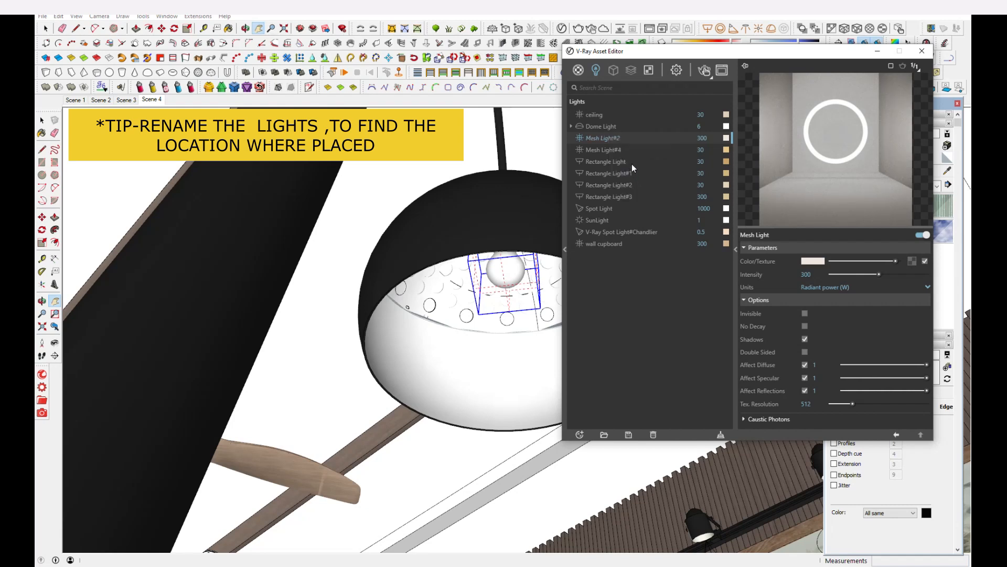
text(stand lamp)
key(Return)
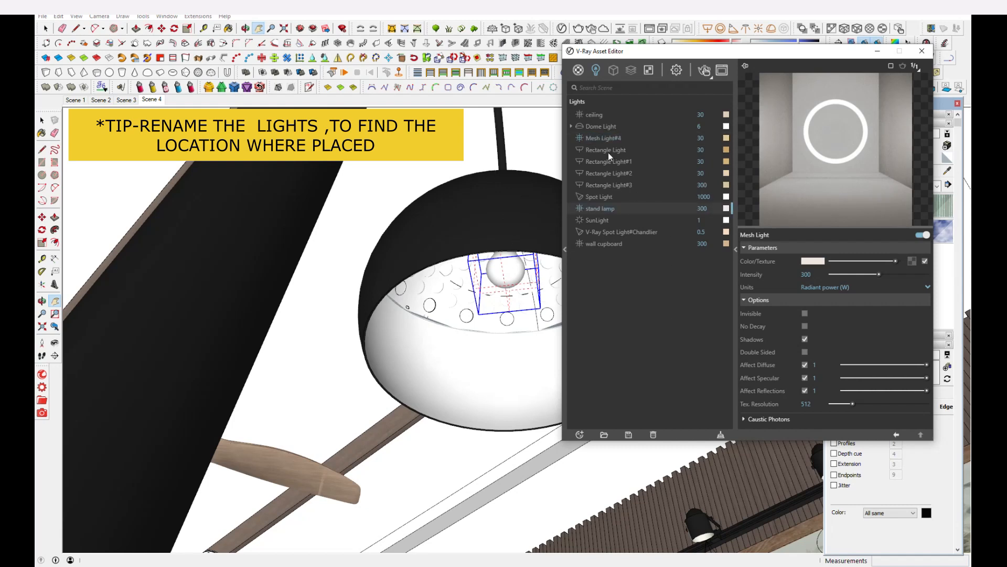
Step: Rename Mesh Light#4 as stairway lights
click(610, 138)
right_click(610, 137)
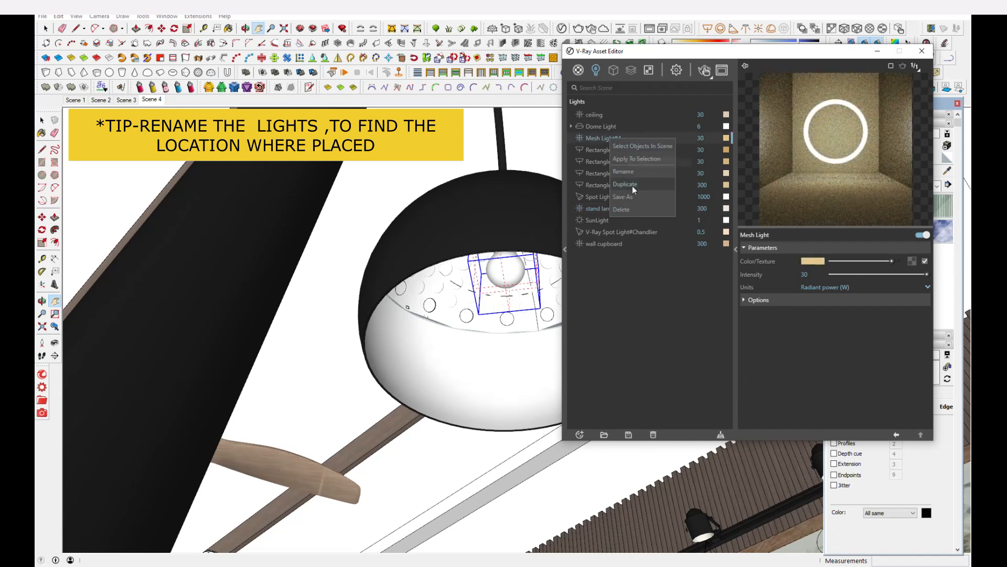
click(629, 172)
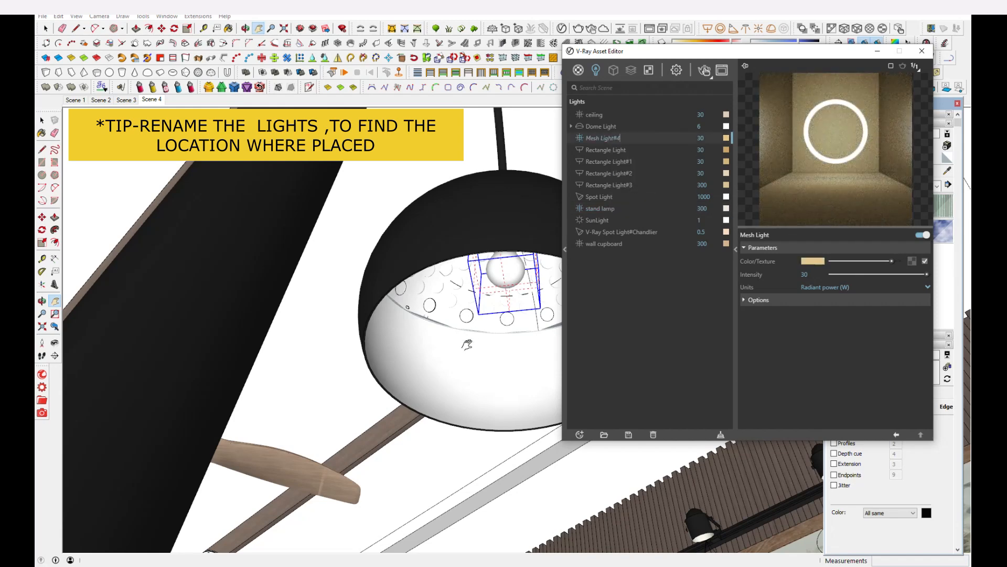
drag(597, 140, 524, 138)
text(stairw)
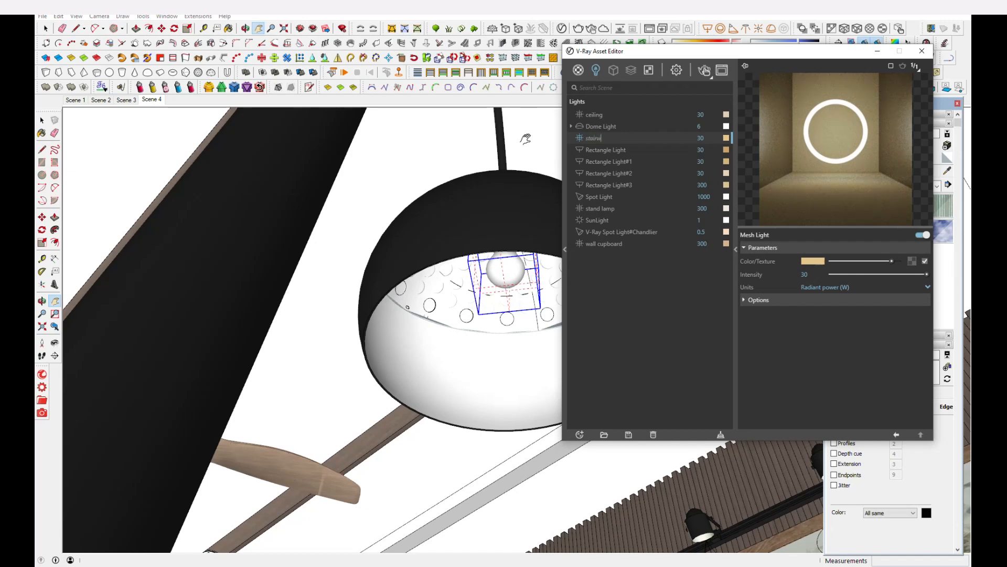
text(ay lights)
click(640, 314)
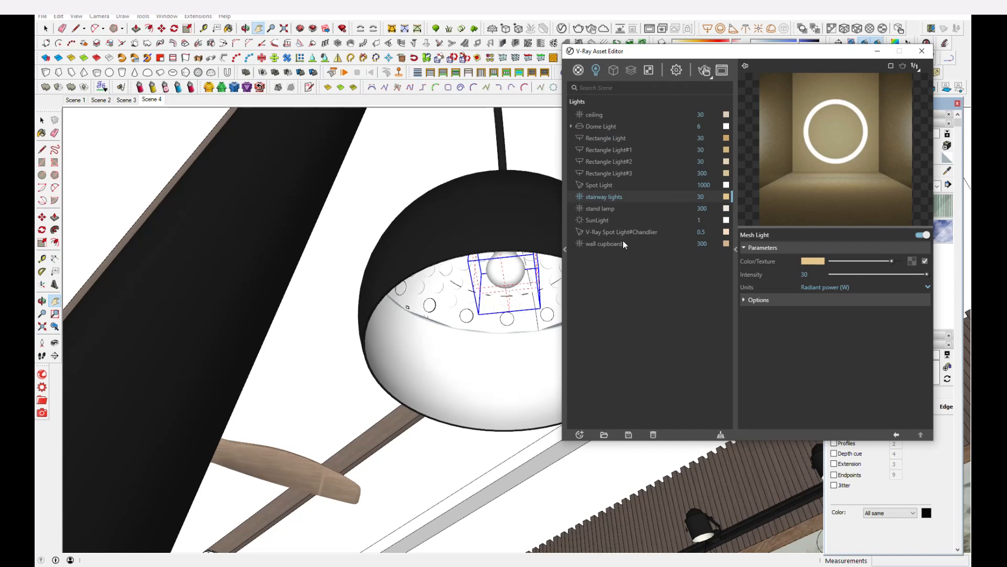
Step: Return to the Scene 4 view and frame the bookshelf, chandelier and living room beyond the railing
mouse_move(481, 265)
middle_down()
mouse_move(483, 378)
mouse_move(443, 313)
middle_up()
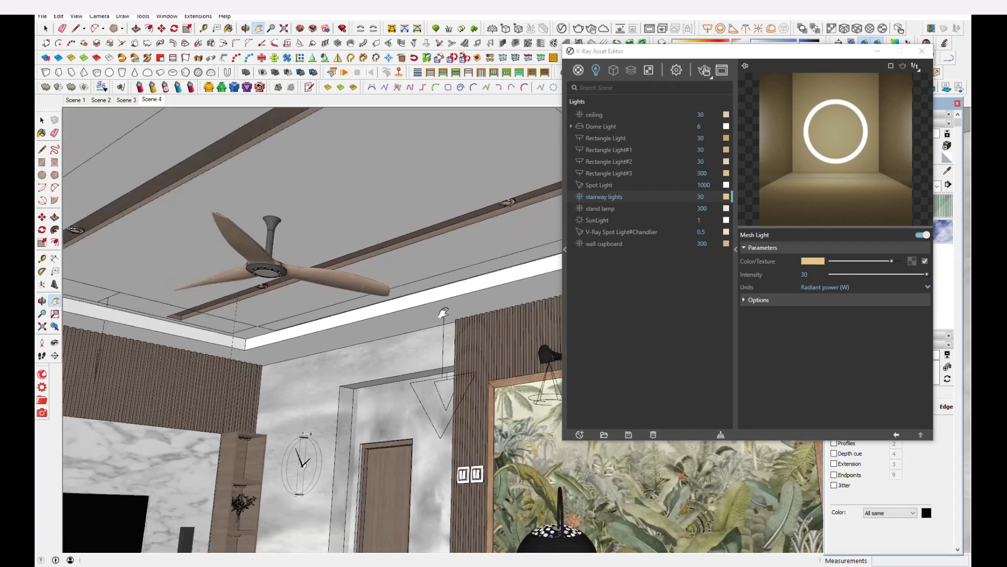
click(152, 99)
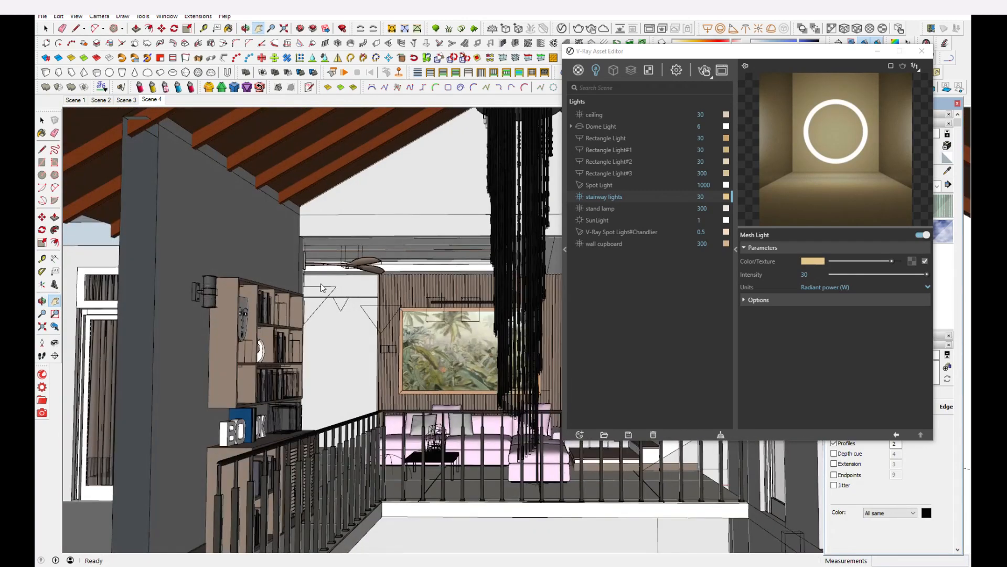
shift+middle_drag(398, 388, 360, 384)
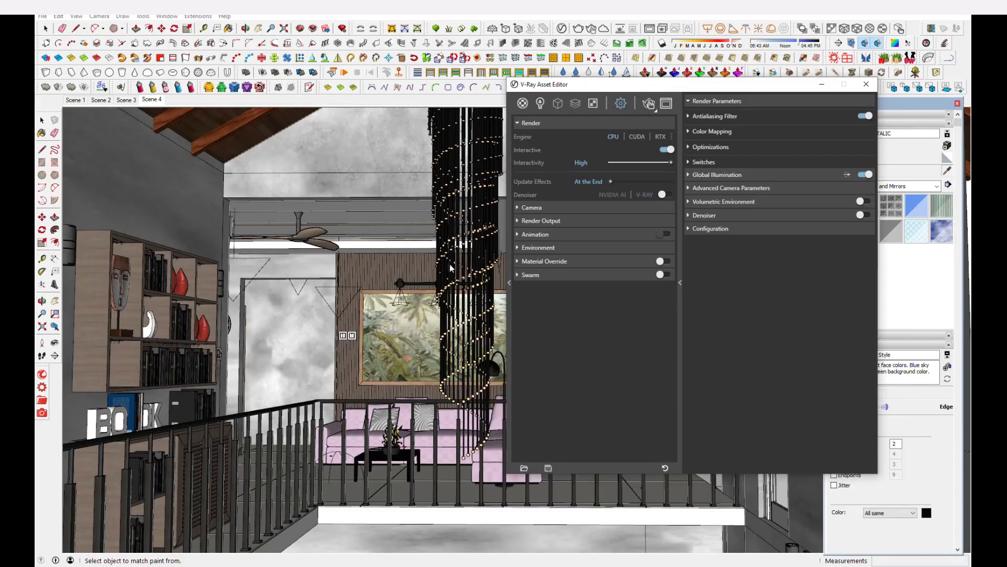
Step: Sample the cloudy grey wall's son trang material and examine its diffuse texture, reflection settings and reflection glossiness bitmap
alt+click(310, 334)
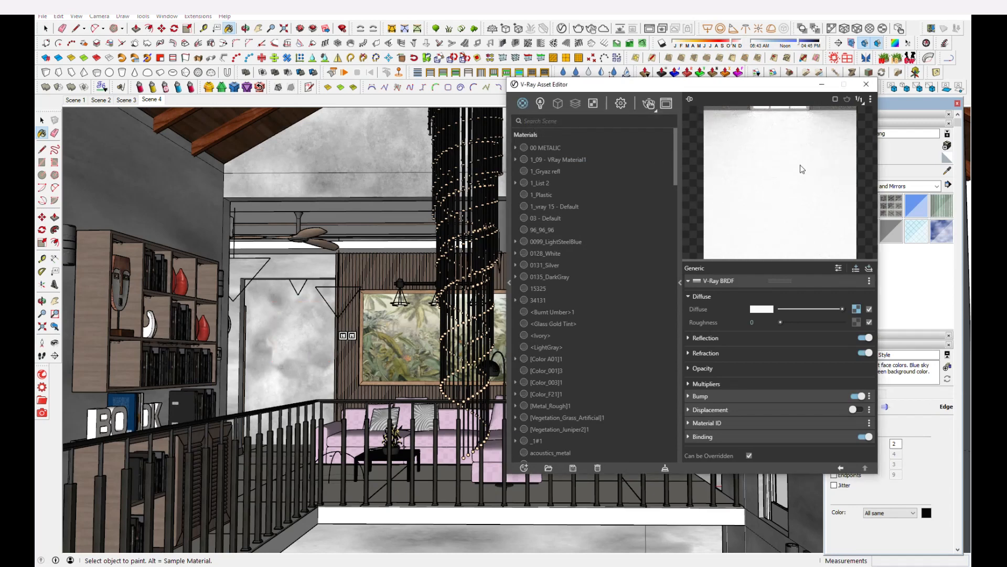
click(857, 310)
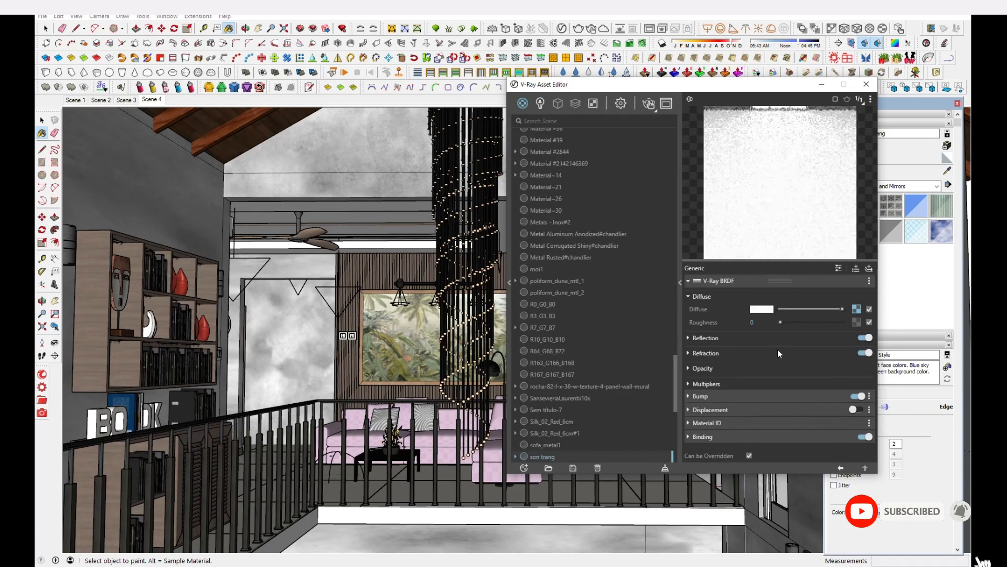
click(708, 341)
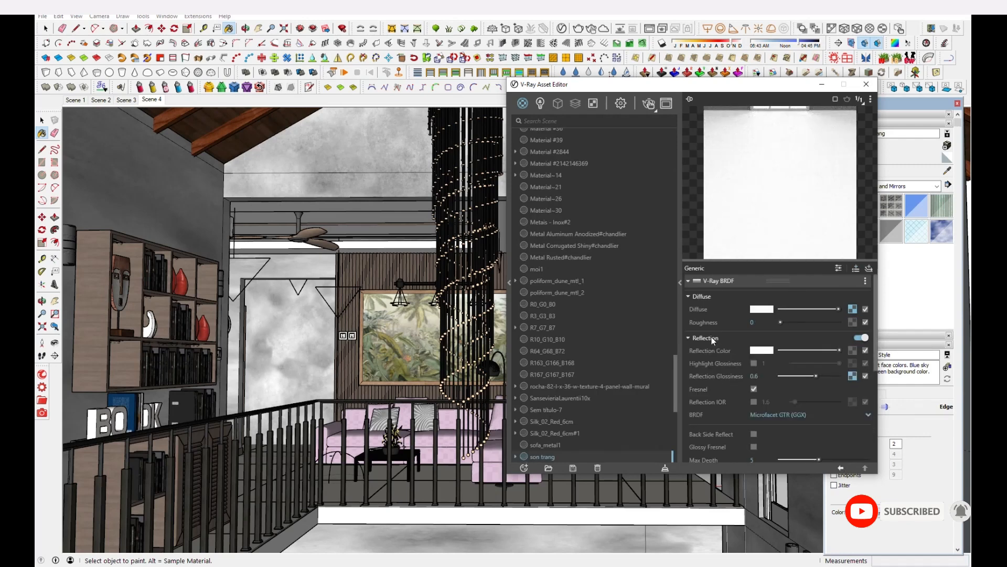
click(852, 376)
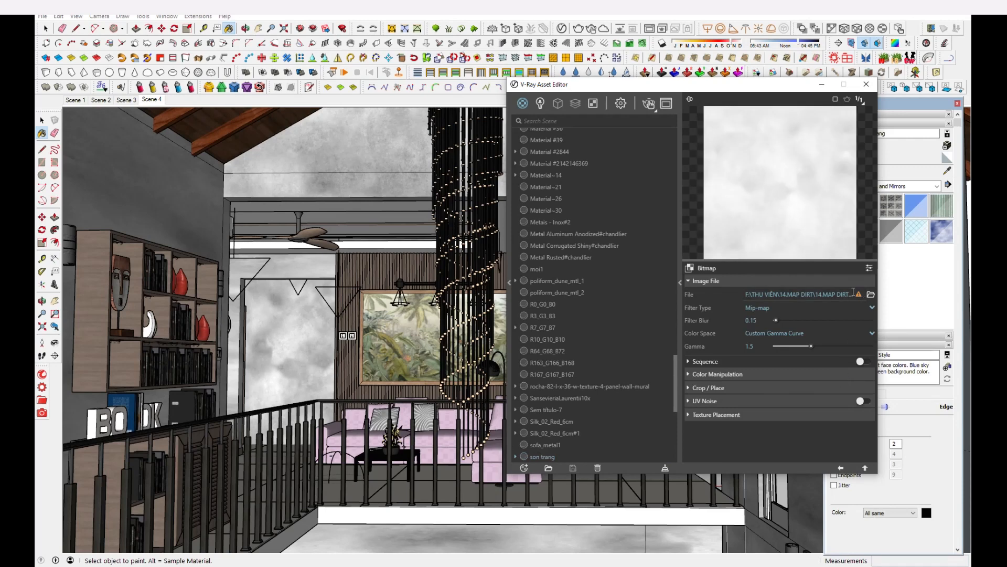
click(840, 468)
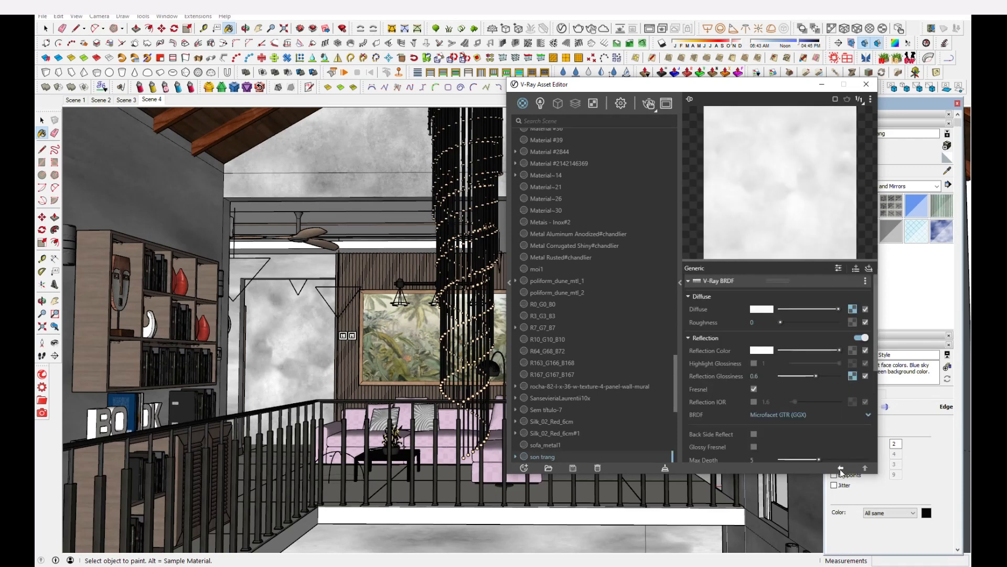
Step: Sample the bookshelf's wood material, Lime._L_A_265_0264, and examine its diffuse bitmap
click(948, 171)
click(91, 320)
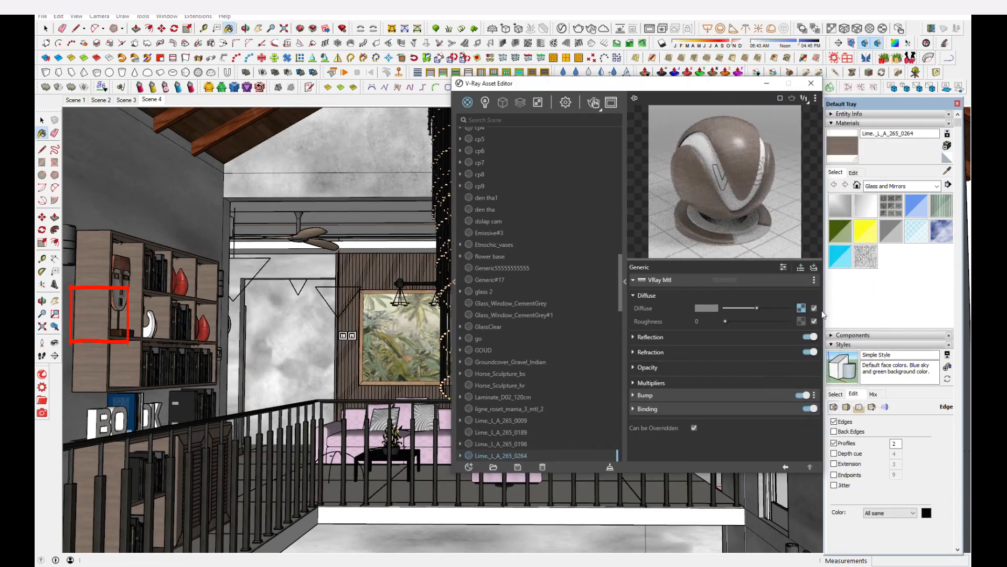
click(801, 309)
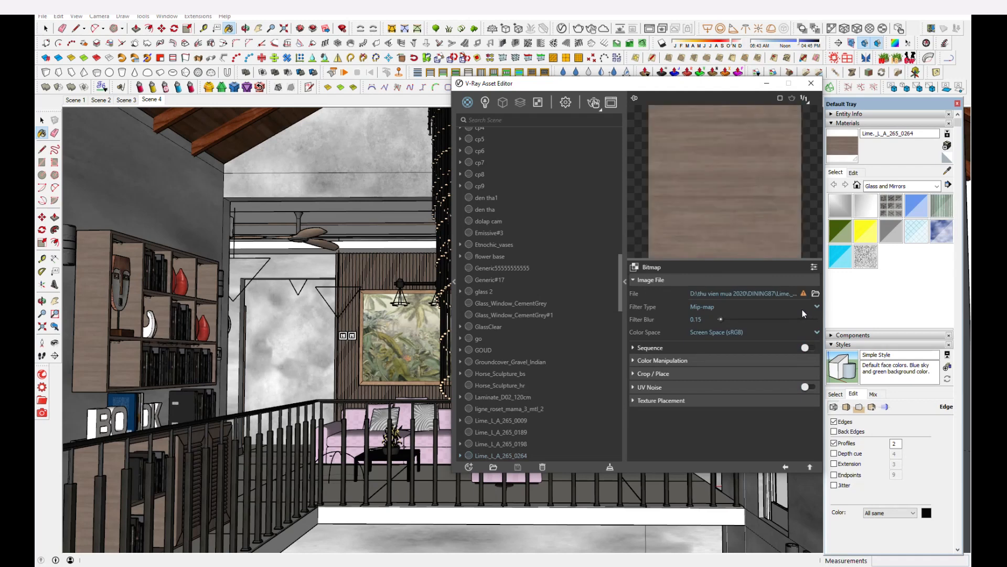
click(786, 467)
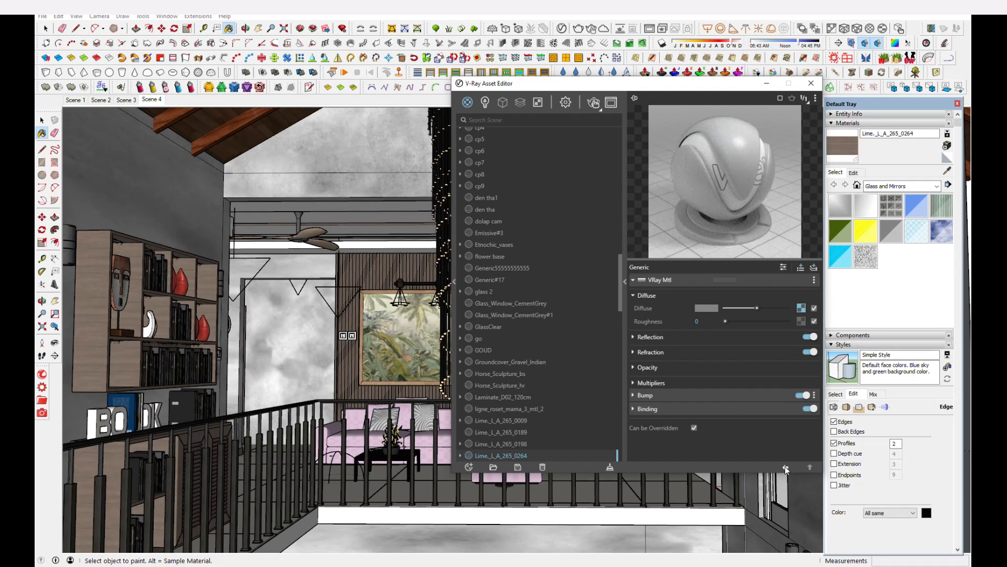
click(785, 466)
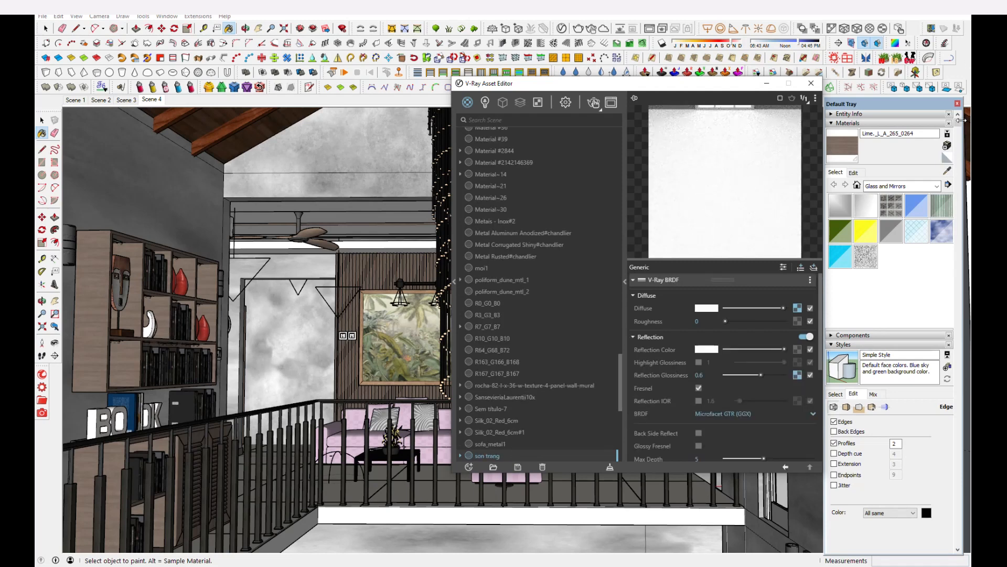
Step: Sample the Laminate_D02_120cm material at the railing in front of the coffee table and view its V-Ray preview
click(947, 171)
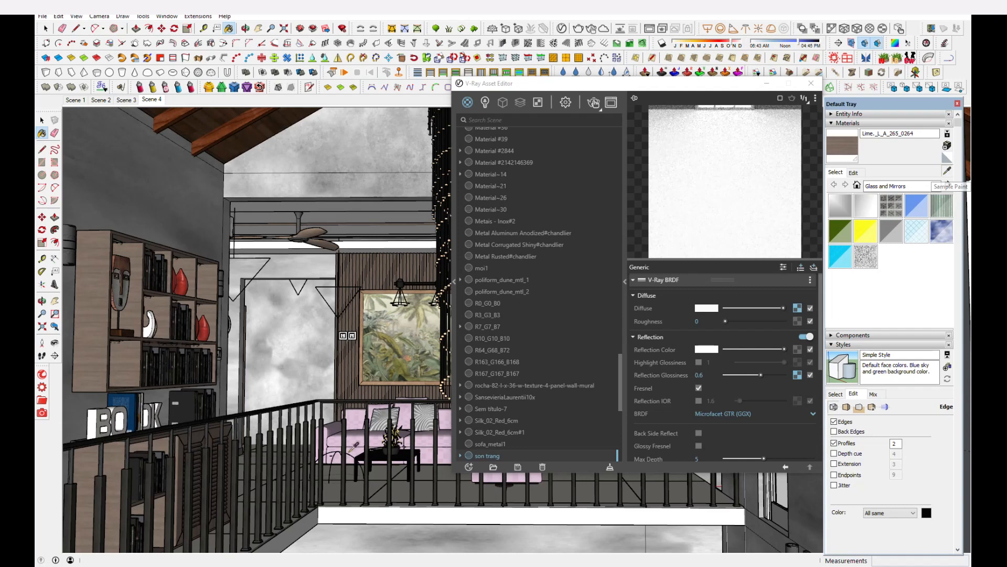
scroll(360, 461, up, 3)
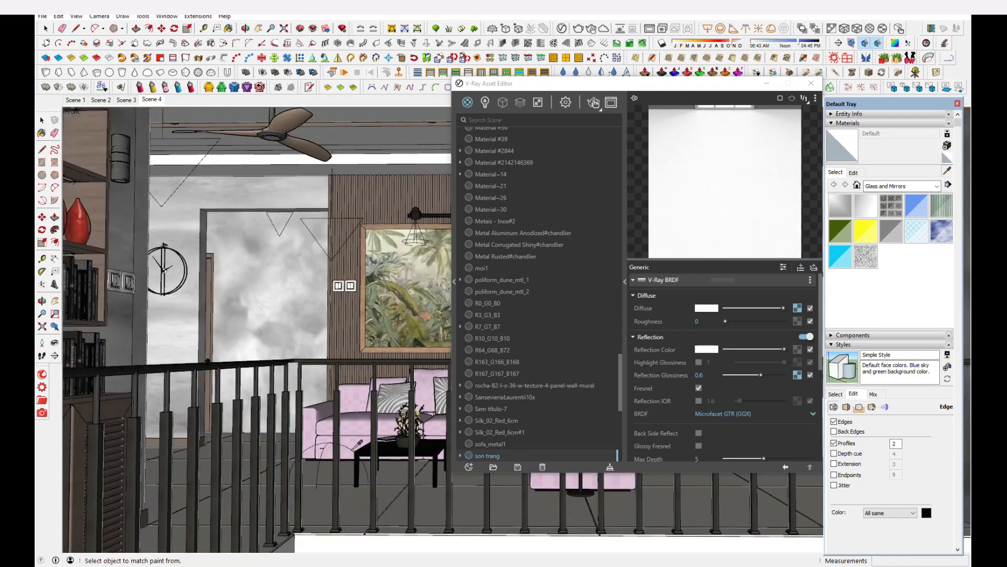
click(346, 480)
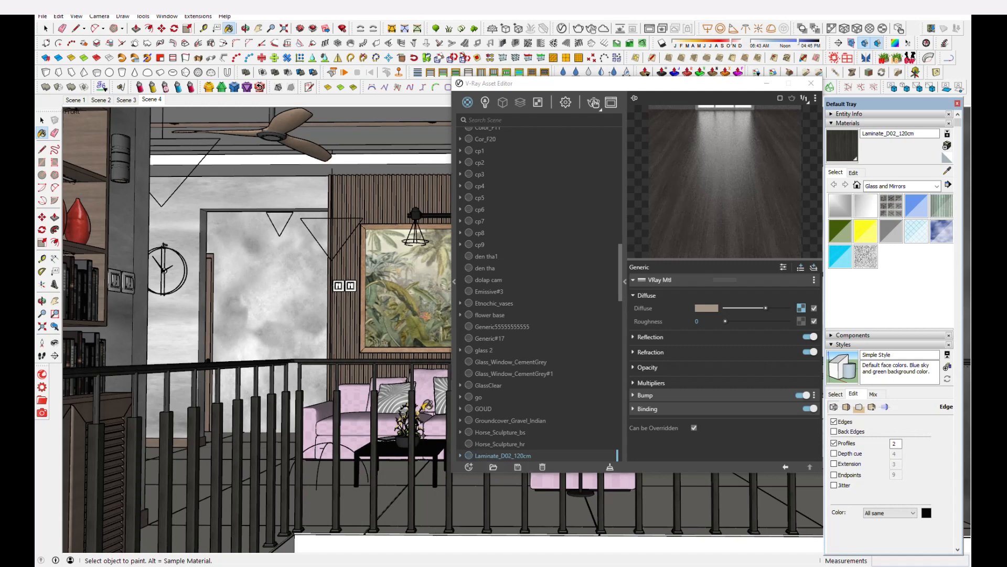
Step: Sample the pink sofa's fabric material, Silk_02_Red_6cm#1, and examine its diffuse falloff map
key(o)
drag(276, 418, 357, 358)
key(b)
scroll(426, 392, up, 3)
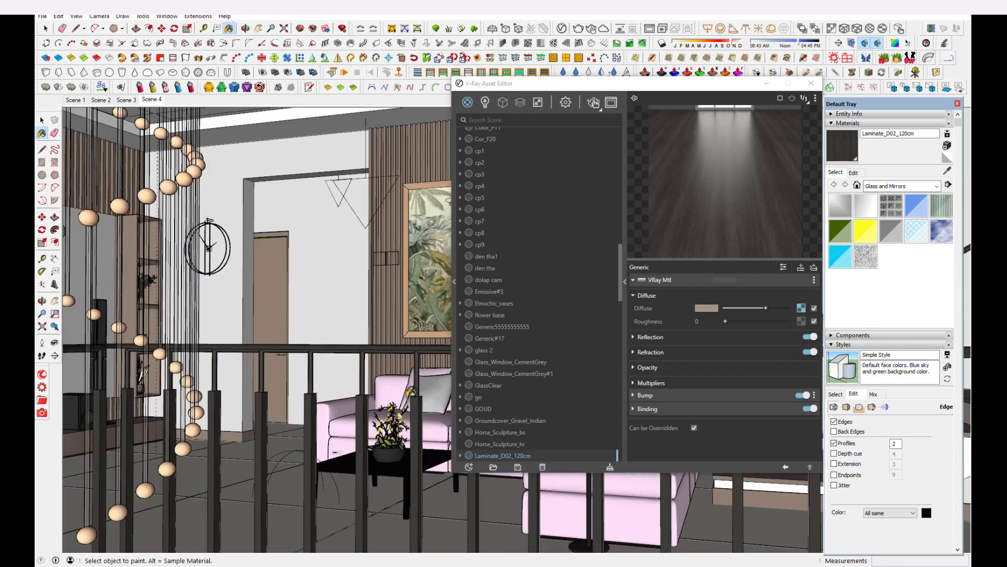
key(o)
drag(344, 422, 321, 449)
key(b)
click(947, 171)
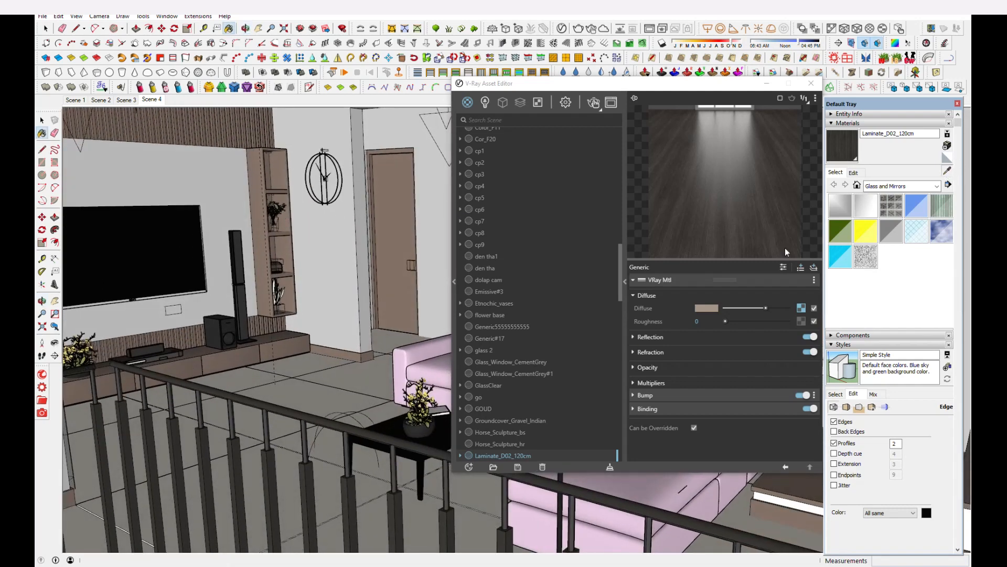
click(432, 366)
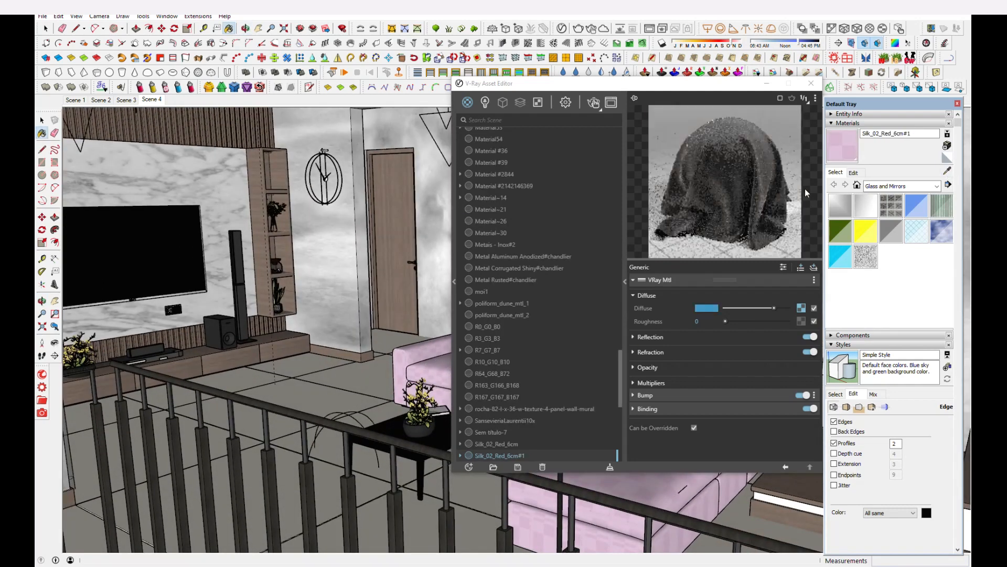
click(801, 308)
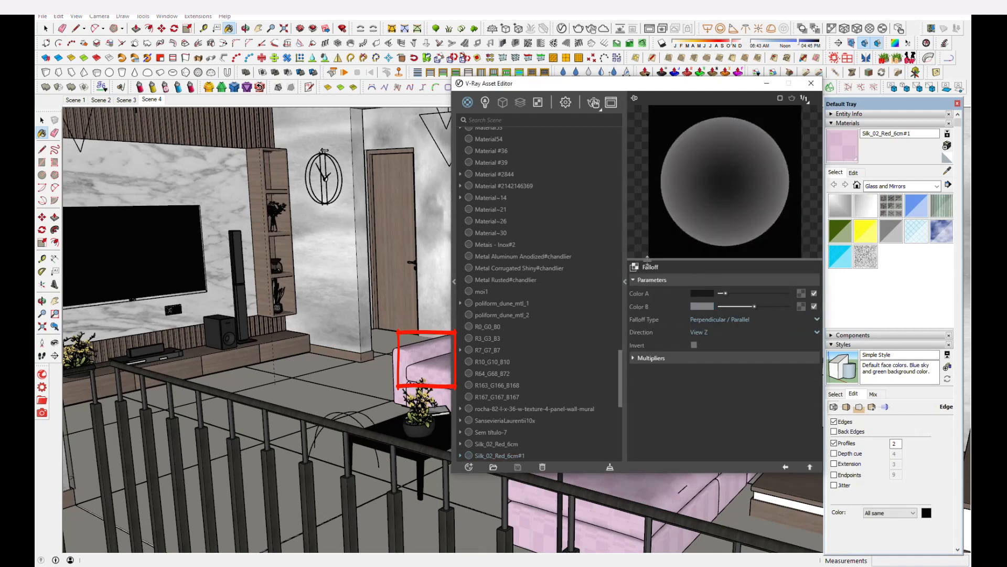
click(784, 467)
Step: Sample the floor tiles' Color C01 material and examine its reflective coat and base VRay Mtl diffuse settings
click(947, 169)
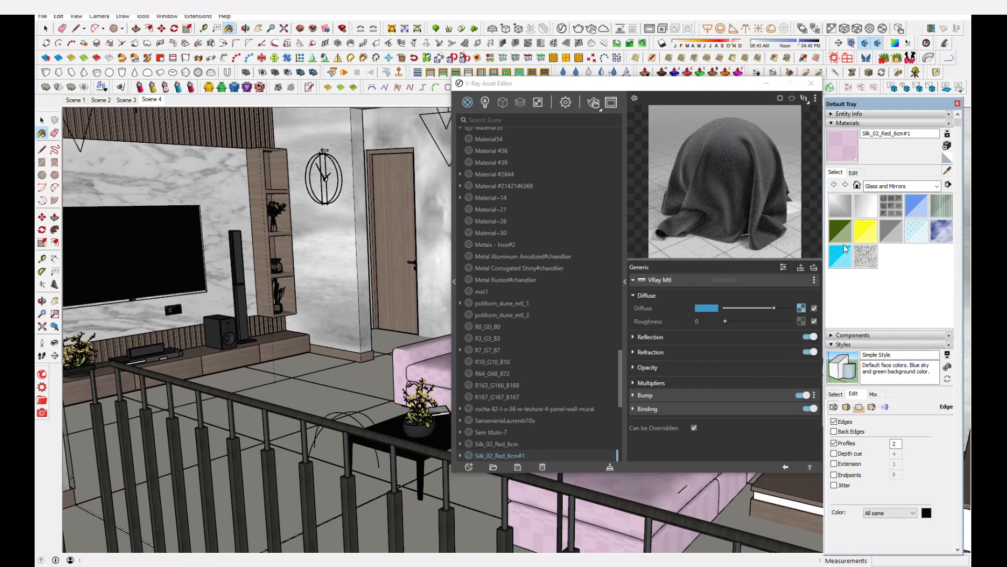
click(379, 380)
drag(717, 85, 677, 86)
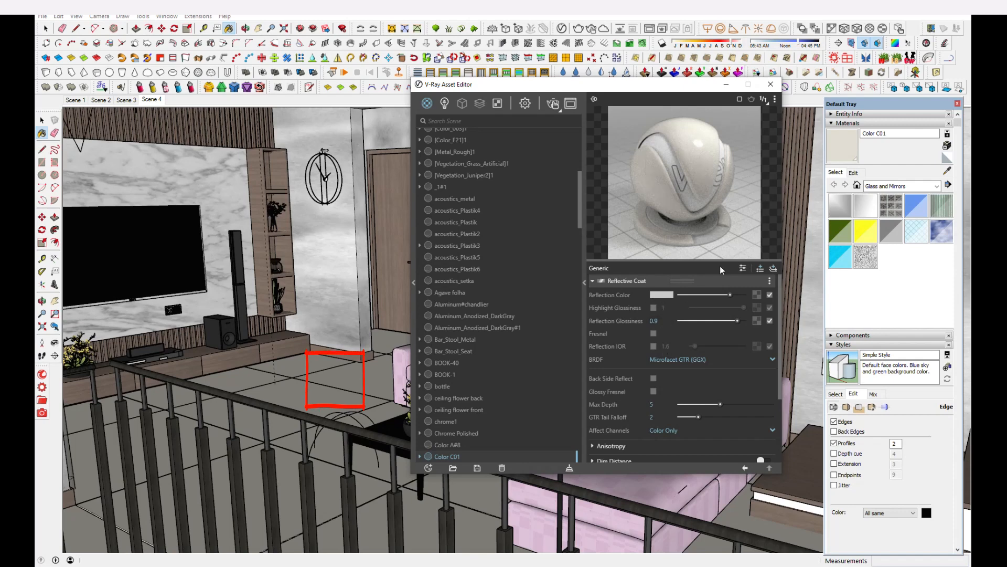
scroll(662, 396, down, 4)
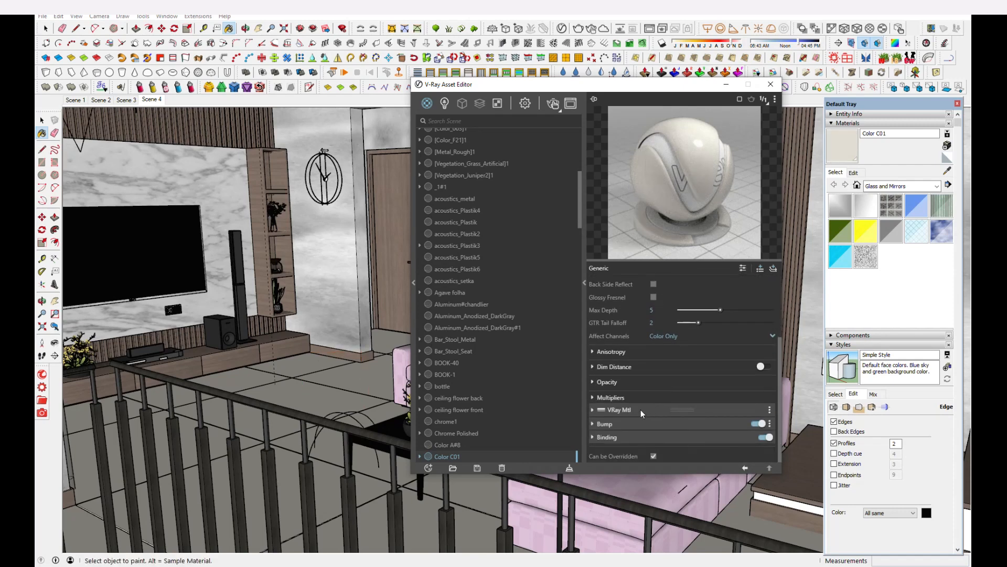
click(627, 410)
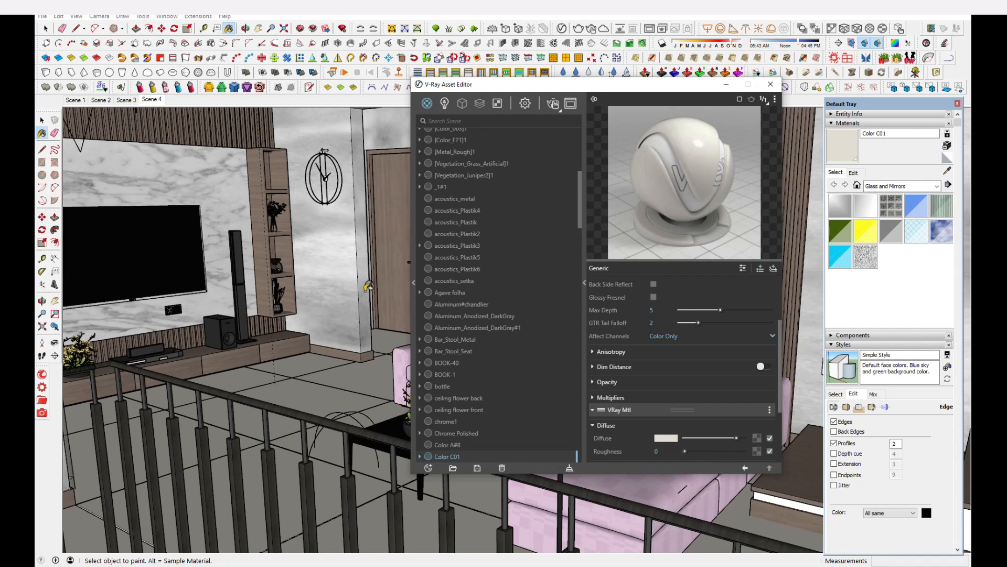
Step: From the Scene 4 view, sample the roof boards' wood, named Material, and examine its reflective coat and bump bitmap
middle_drag(308, 322, 198, 146)
click(161, 98)
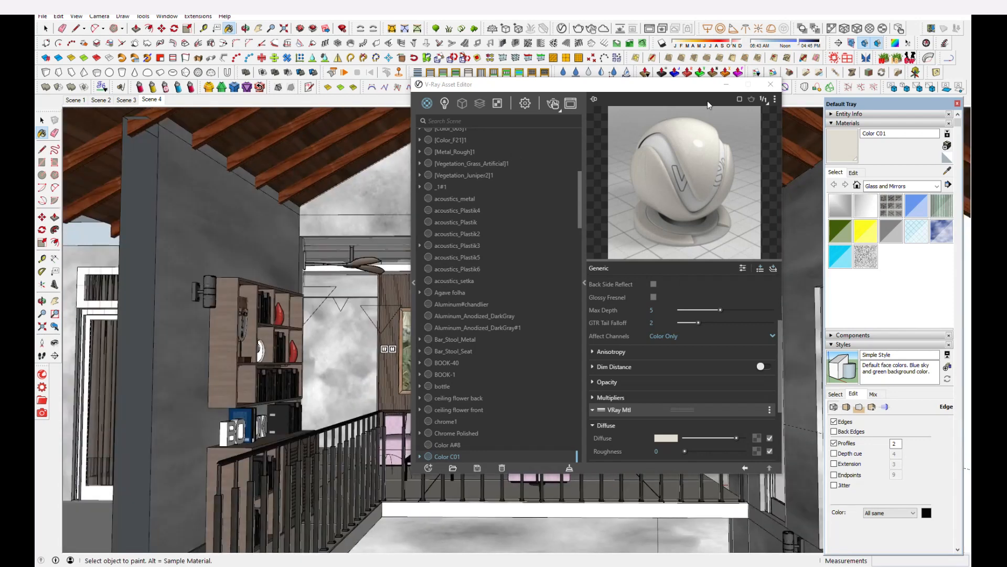
click(724, 87)
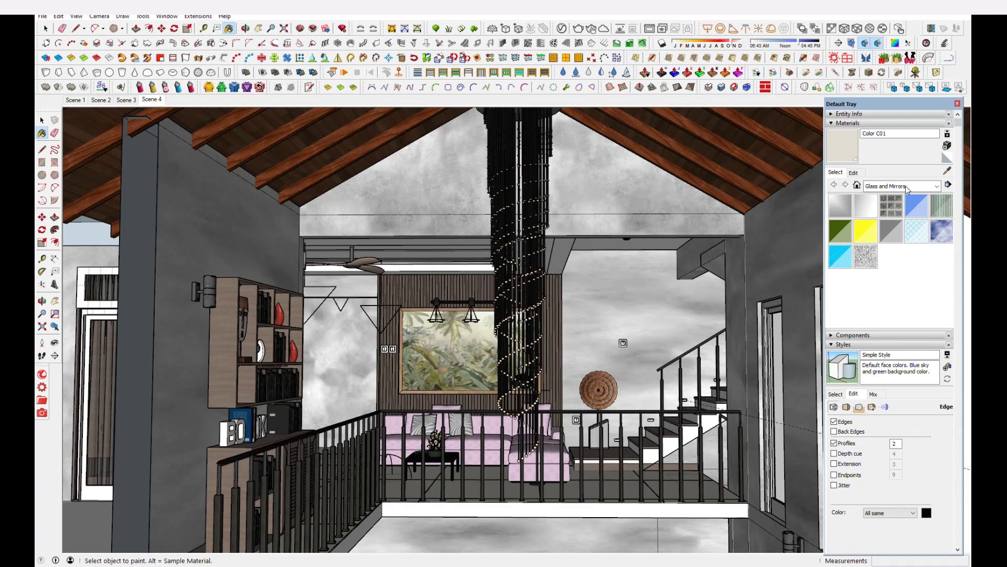
click(947, 171)
click(726, 139)
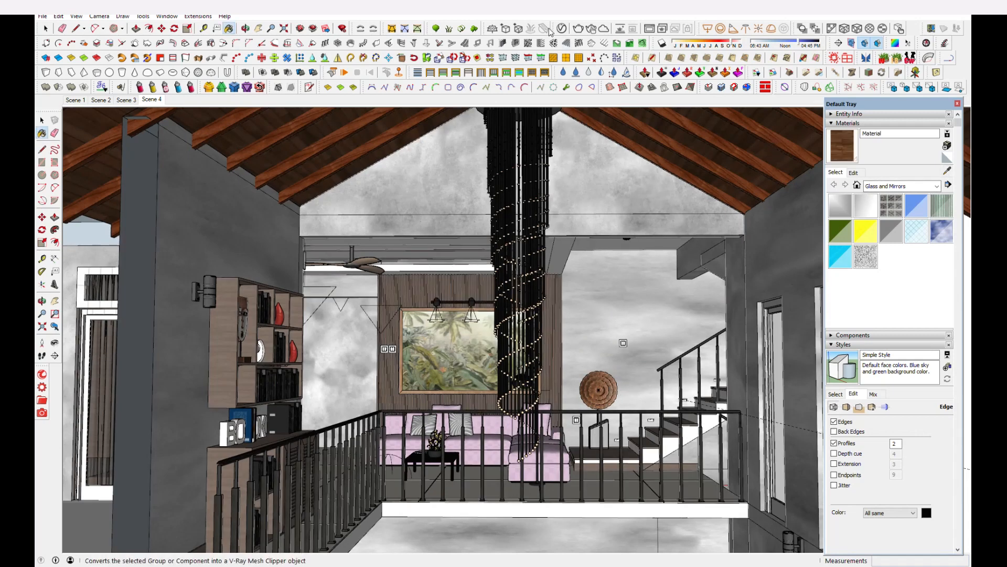
click(561, 29)
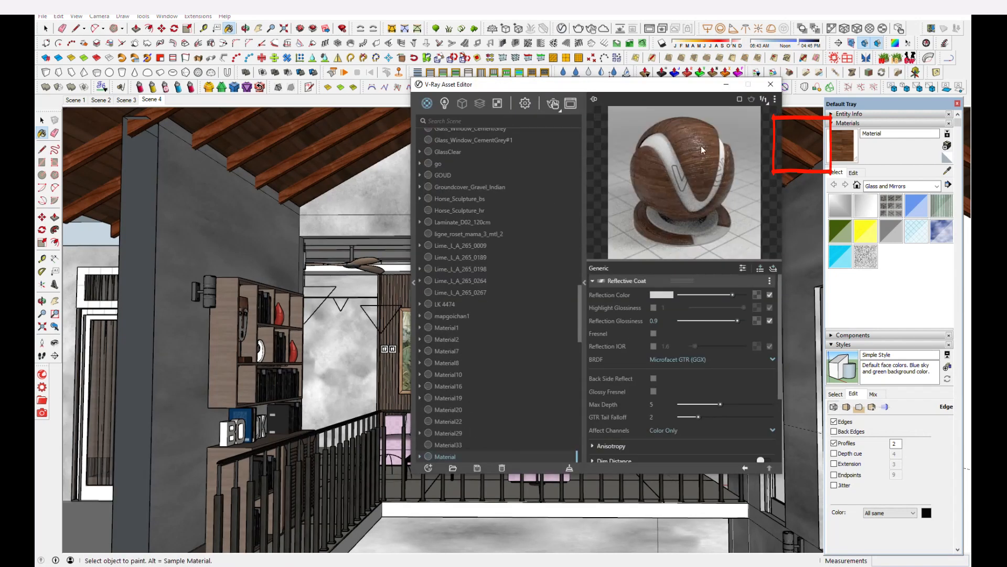
drag(706, 90, 474, 116)
scroll(461, 398, down, 3)
click(377, 450)
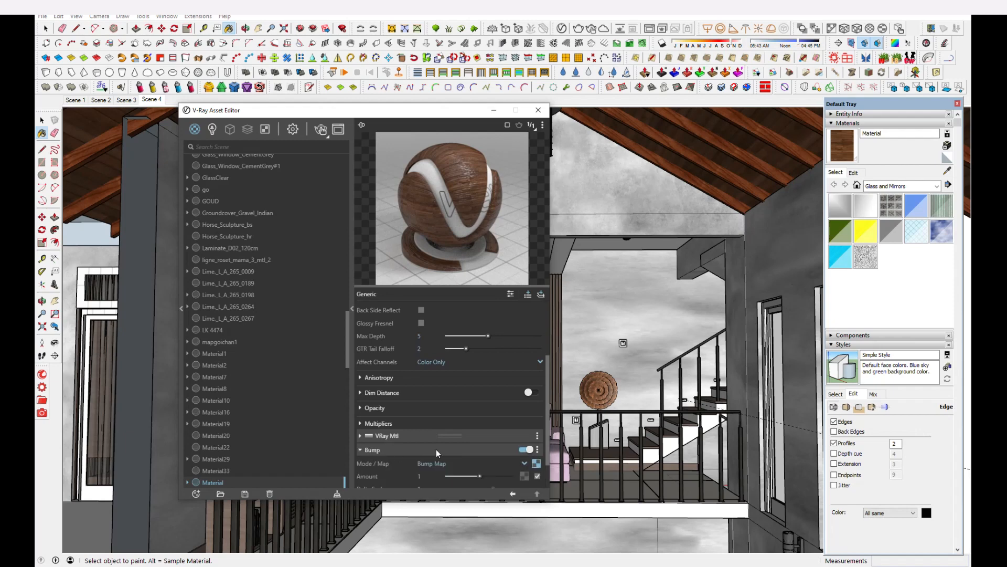
click(537, 464)
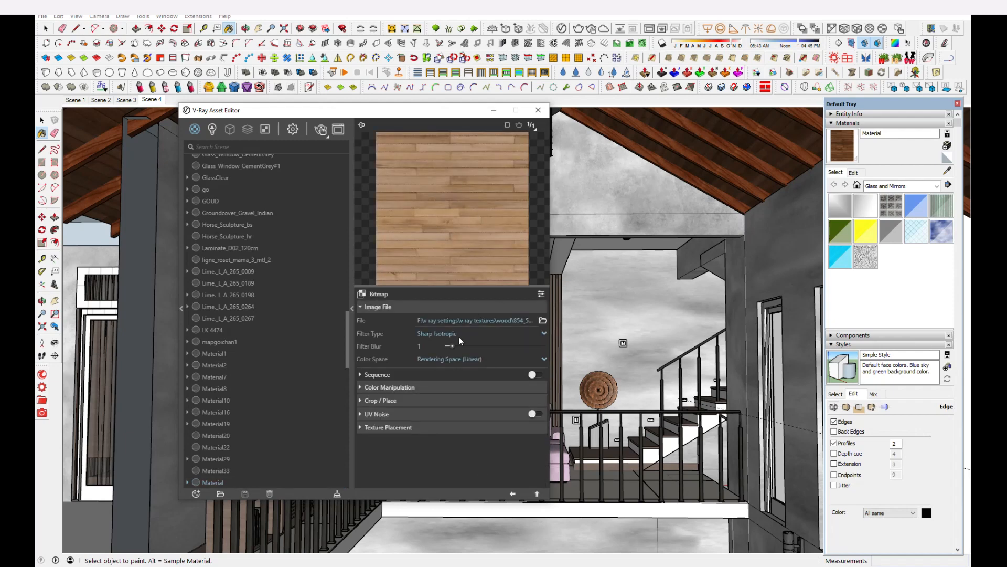
click(512, 494)
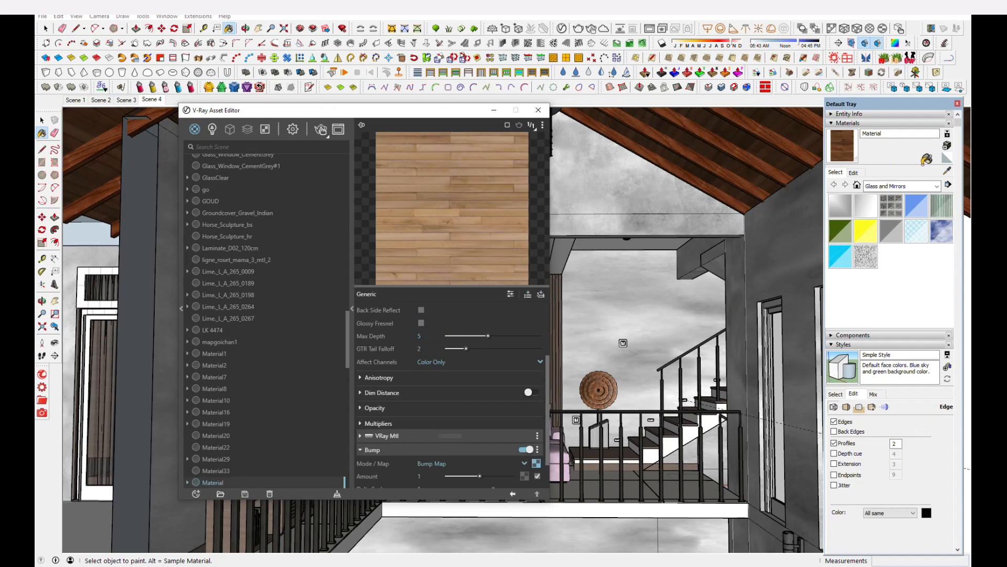
Step: Sample the reddish roof rafters' Material2 and examine its reflective coat and bump settings
alt+click(785, 142)
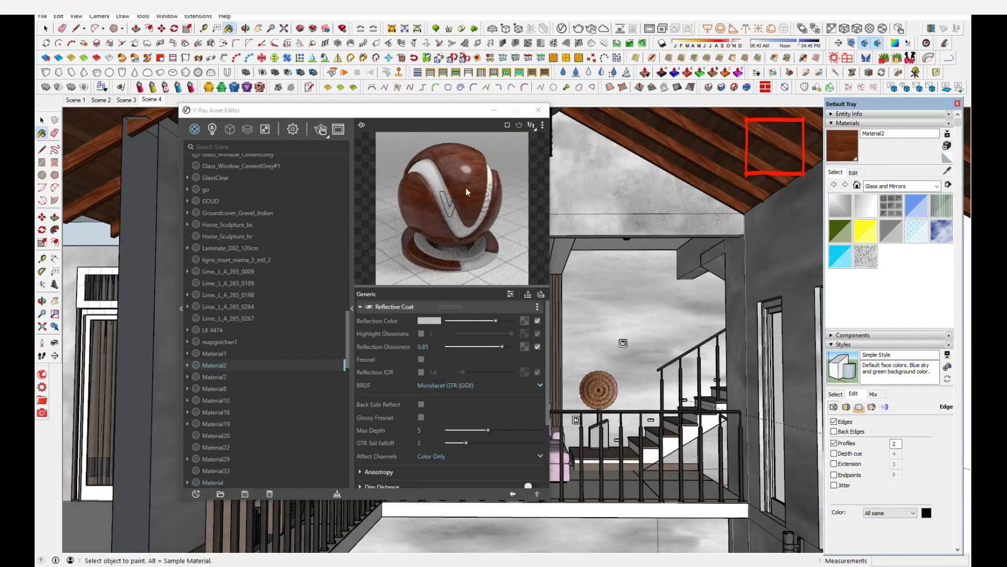
scroll(476, 384, down, 3)
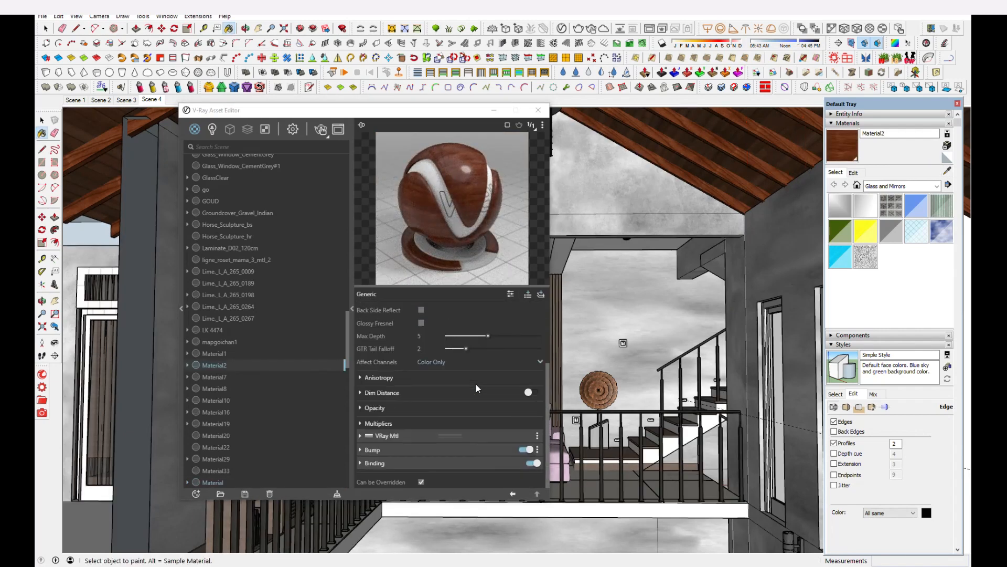
click(376, 450)
click(376, 450)
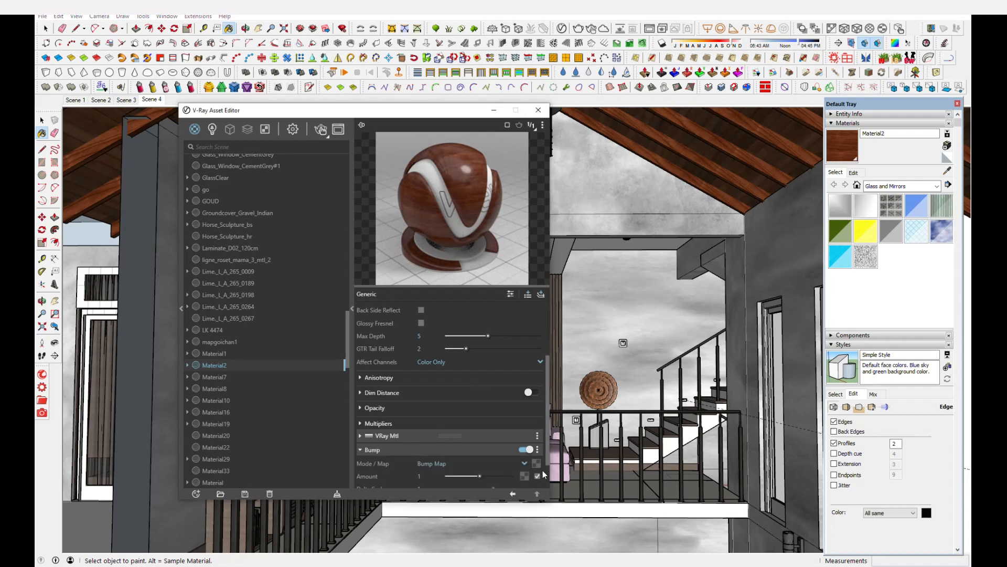
scroll(383, 361, up, 3)
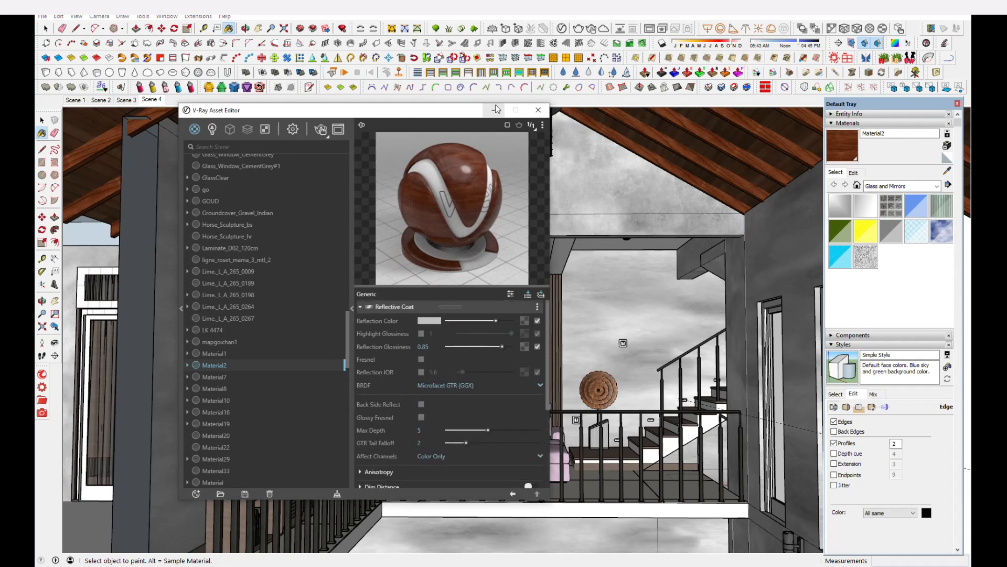
Step: Start an interactive V-Ray render and frame the living room, bookshelf and staircase beyond the railing
mouse_move(452, 117)
mouse_down()
mouse_move(698, 117)
mouse_move(665, 123)
mouse_up()
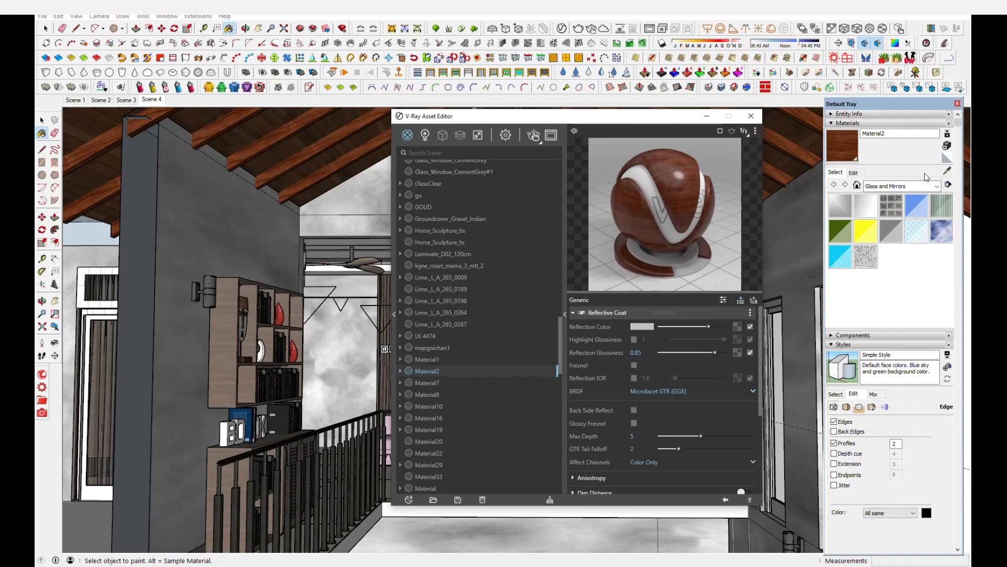
click(506, 136)
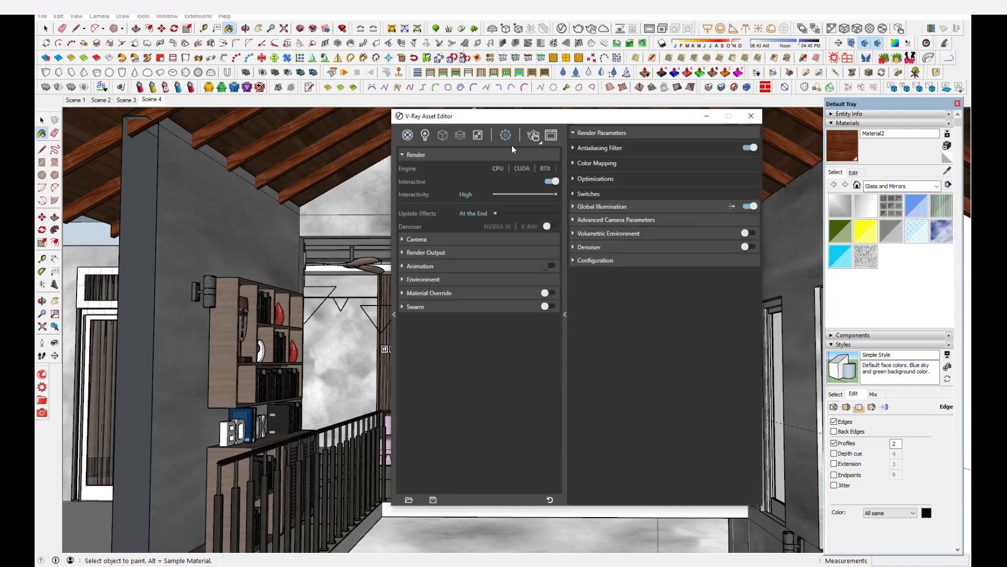
click(534, 135)
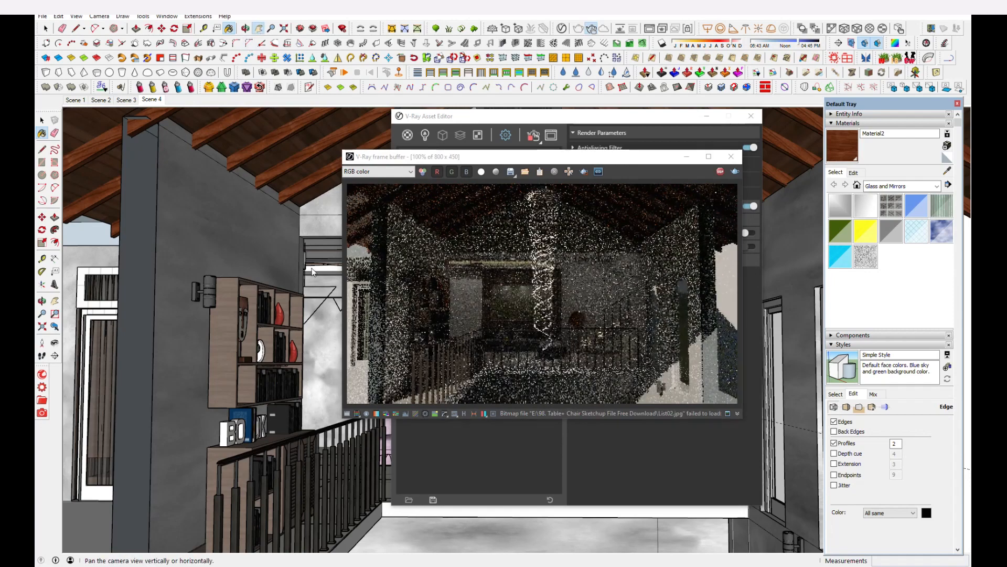
scroll(283, 462, up, 1)
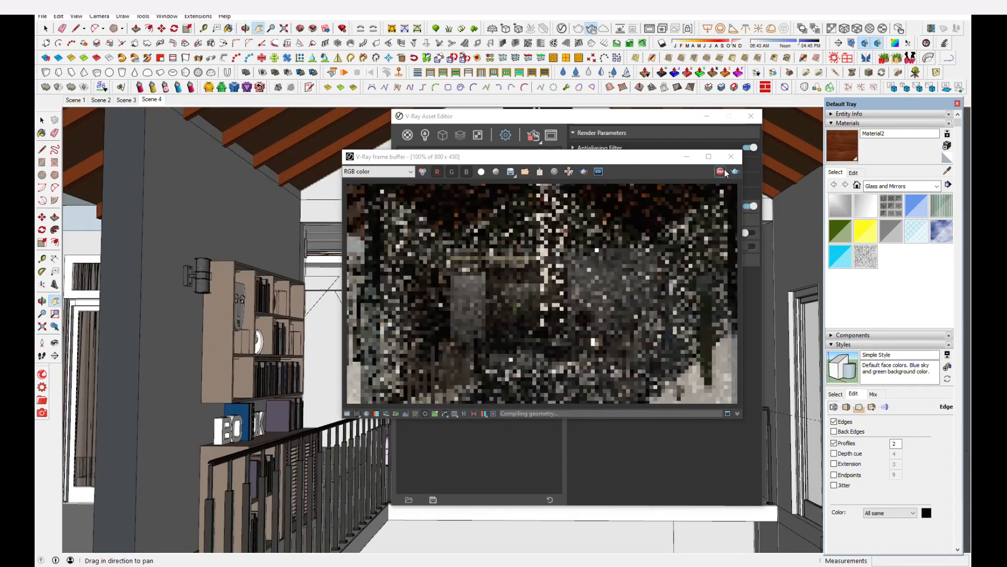
drag(659, 159, 759, 65)
scroll(525, 470, up, 1)
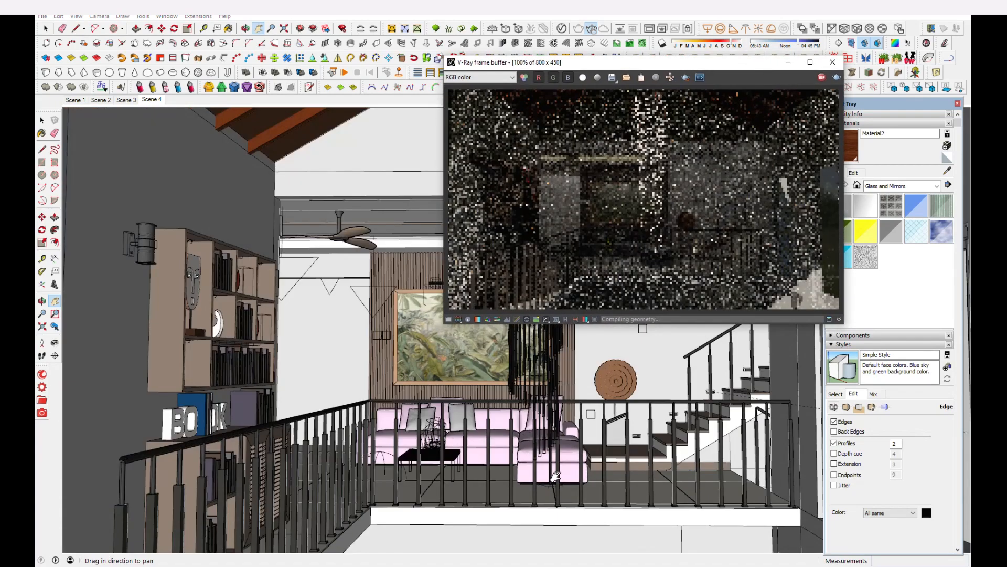
mouse_move(520, 468)
mouse_down()
mouse_move(519, 507)
mouse_move(517, 446)
mouse_up()
scroll(517, 446, up, 1)
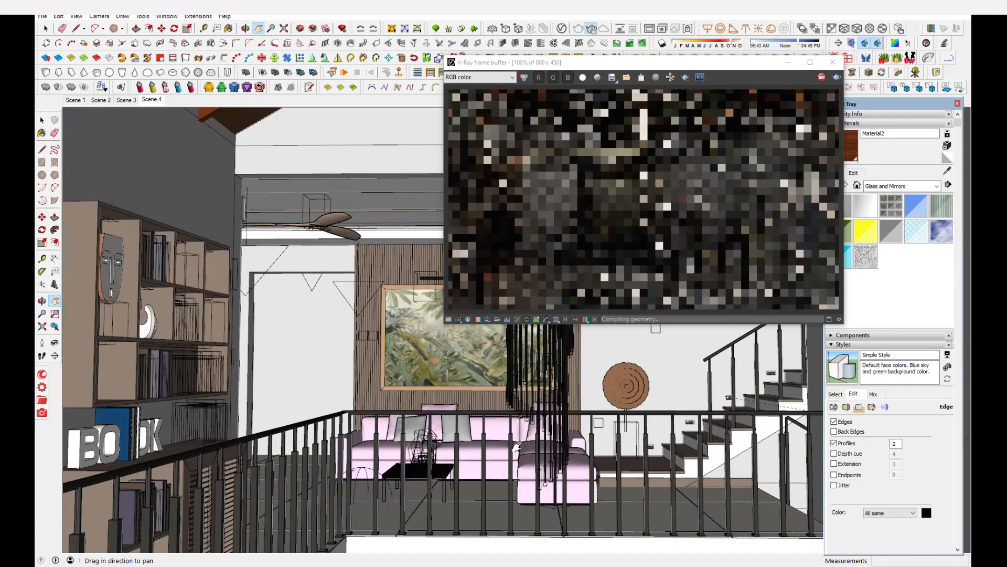
Step: Show the render's color correction controls and set the camera's exposure value to 11.64 in the render settings
click(457, 319)
drag(719, 69, 571, 62)
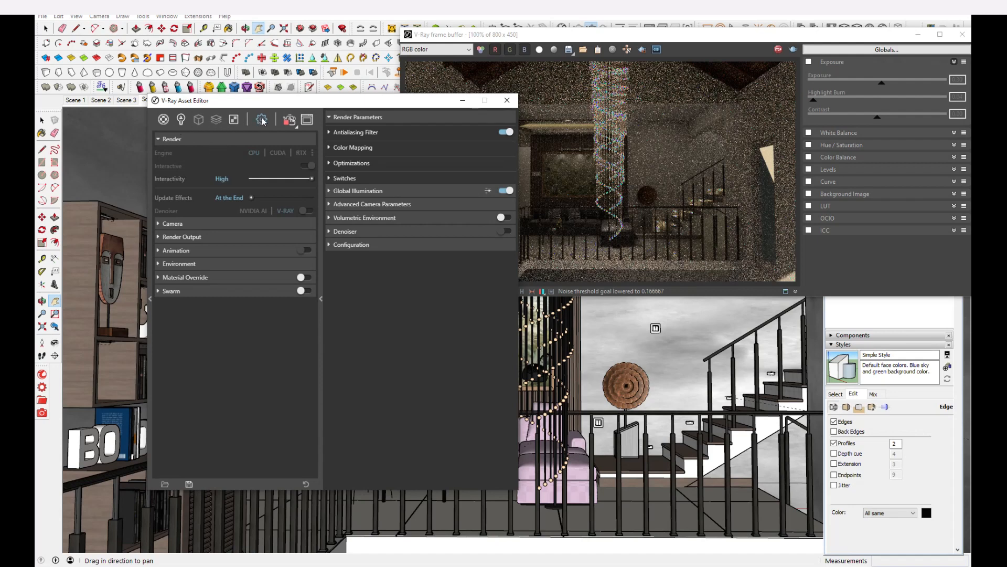
click(165, 225)
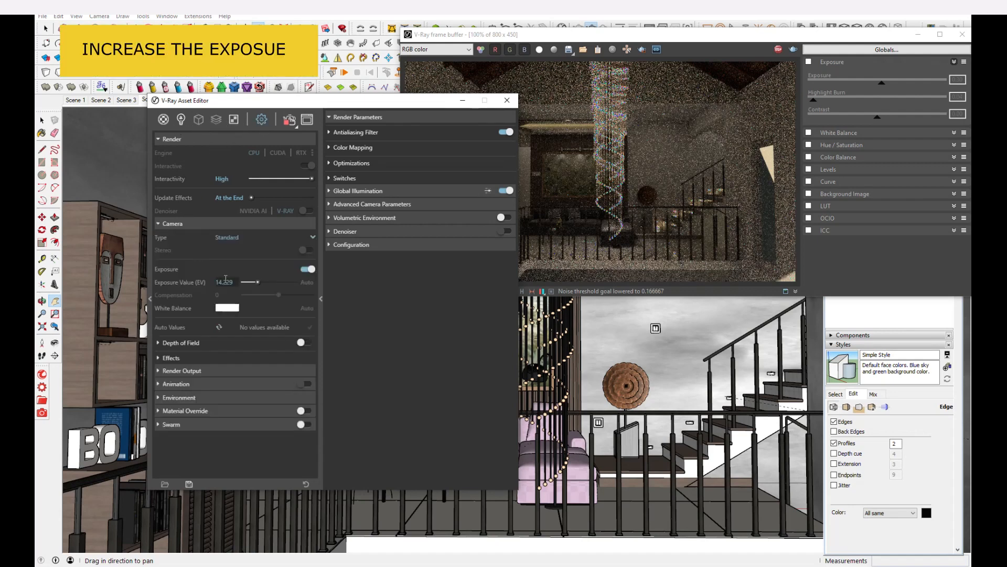
drag(260, 281, 261, 282)
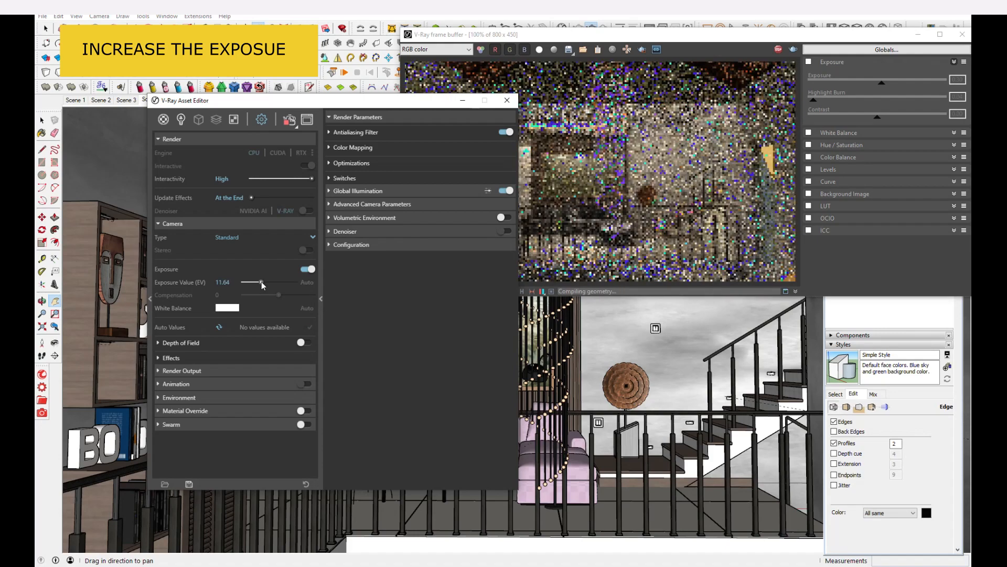
Step: Enable the render's white balance correction and set its temperature to 5481
click(659, 38)
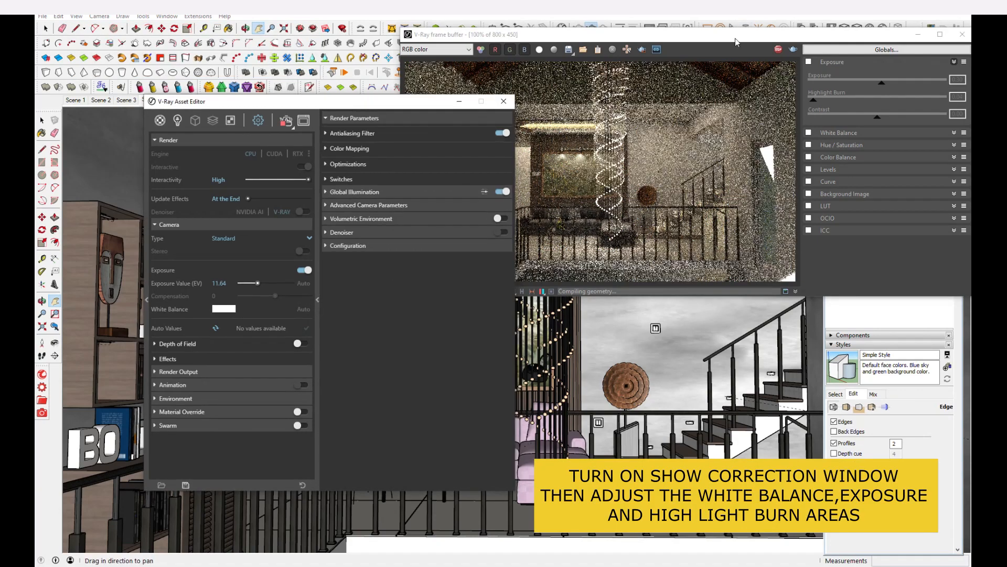
drag(735, 38, 702, 46)
click(802, 142)
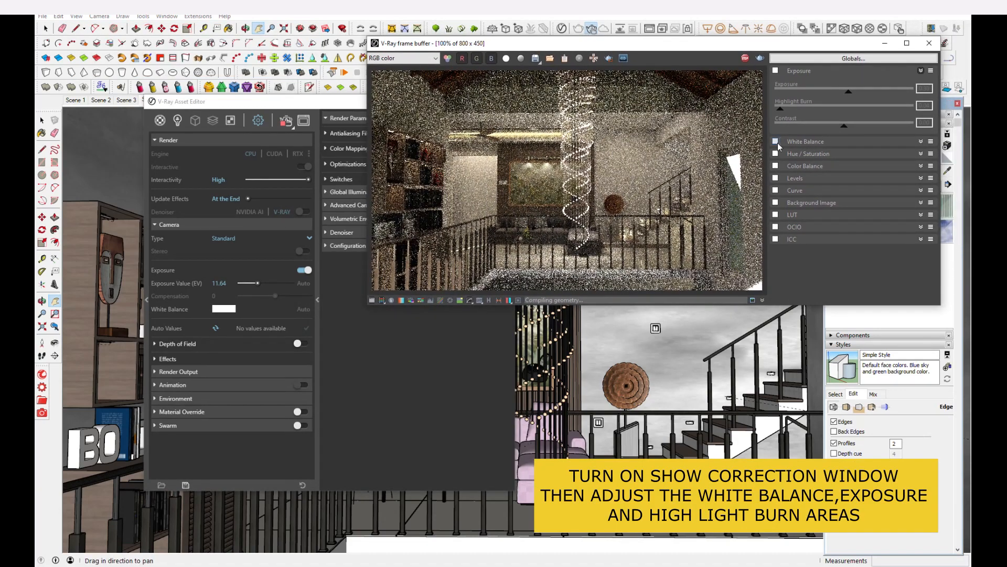
click(803, 143)
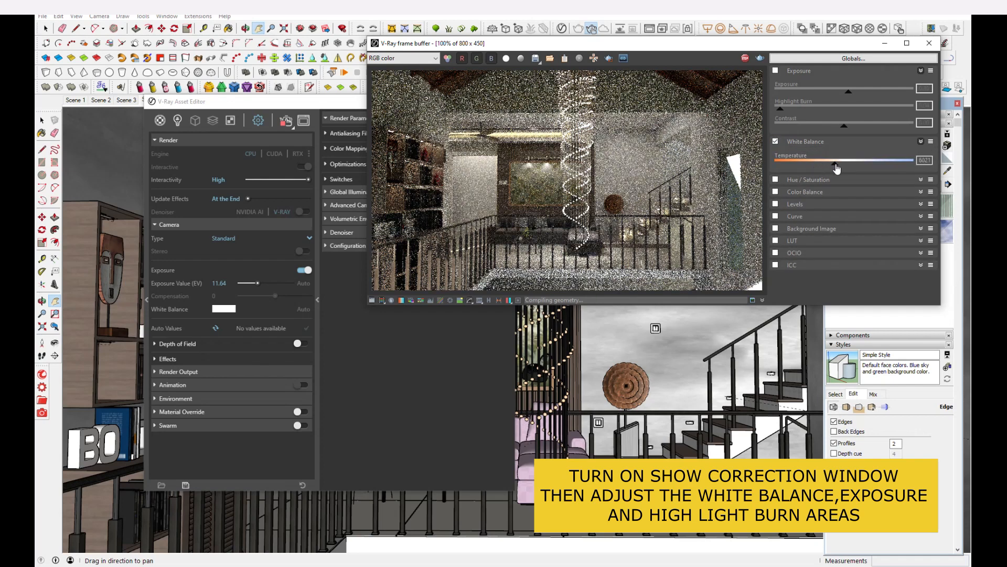
drag(850, 167, 825, 170)
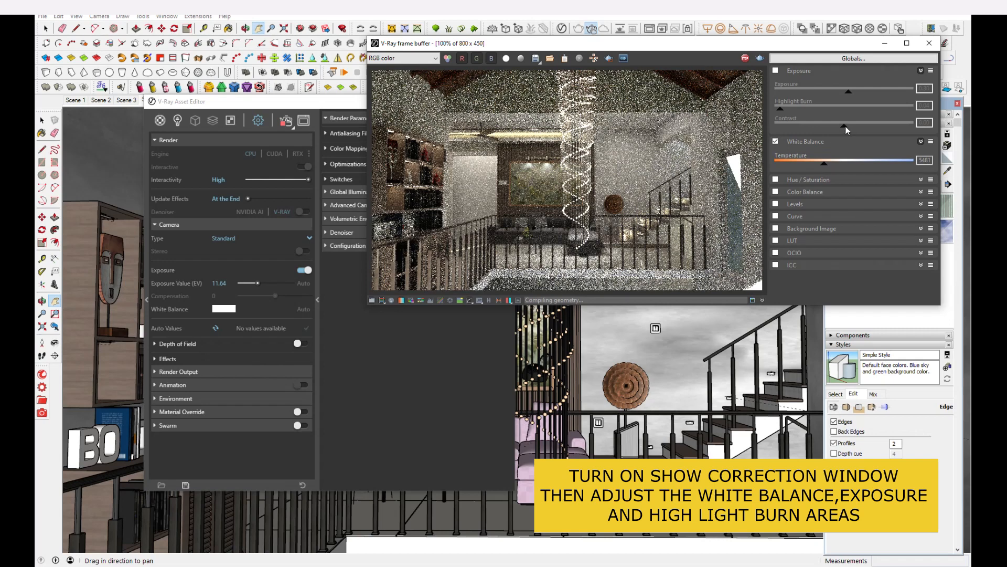
Step: Enable the render's exposure correction and set its exposure to 1.25 and contrast to 0.06
click(776, 71)
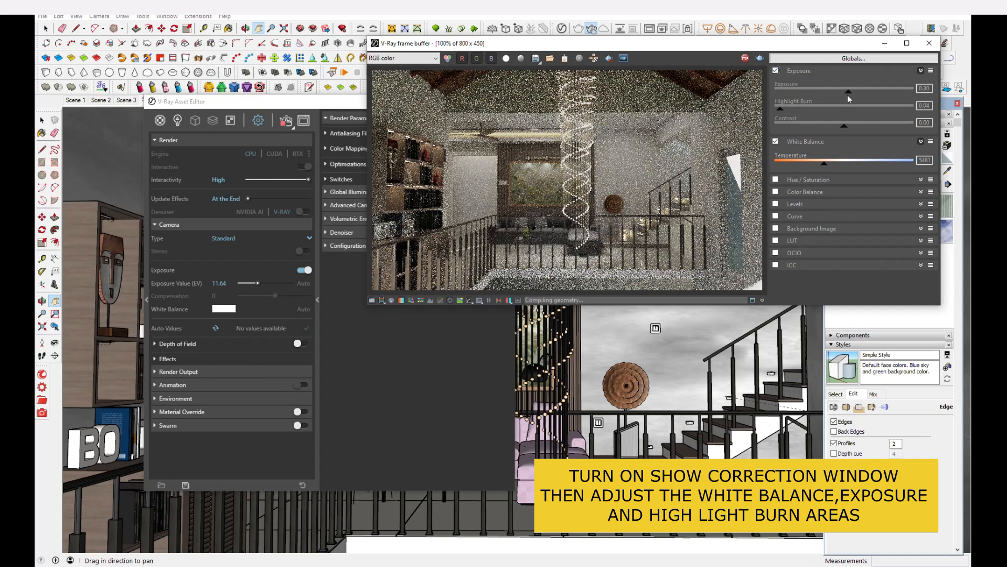
drag(851, 96, 850, 131)
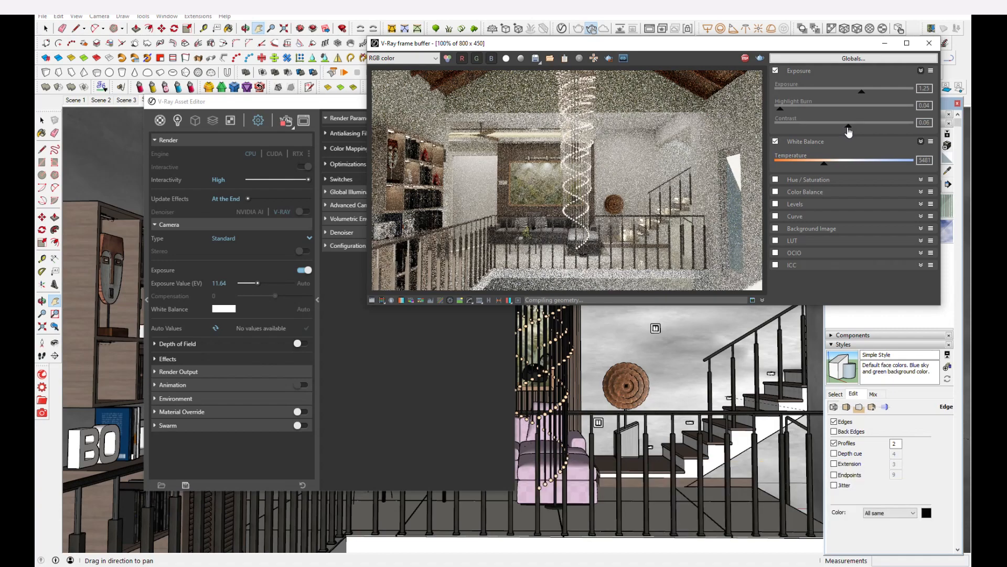
Step: Preview the interactive render from a closer view and from Scene 1, and show the list of scene lights
middle_drag(567, 414, 590, 415)
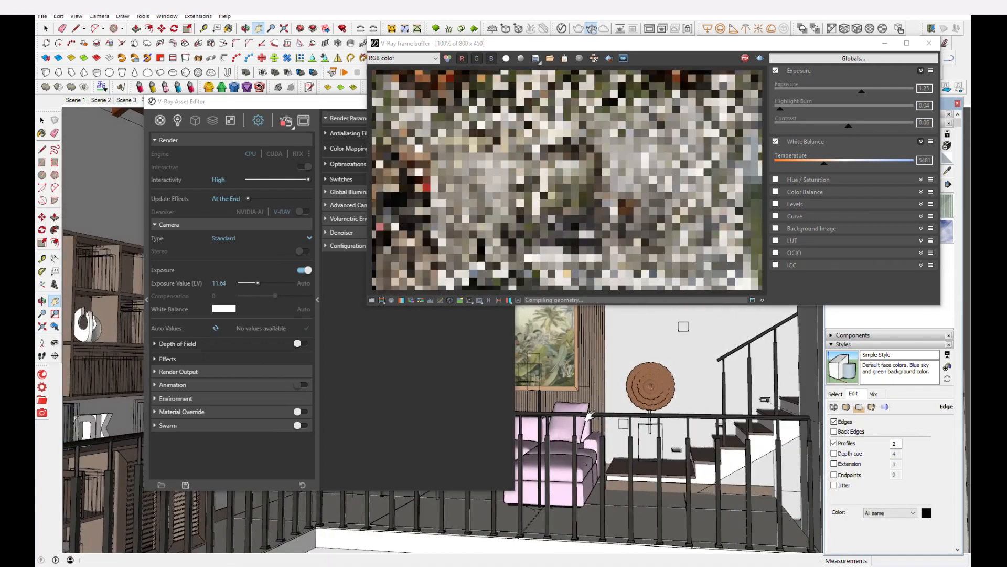
scroll(599, 405, up, 5)
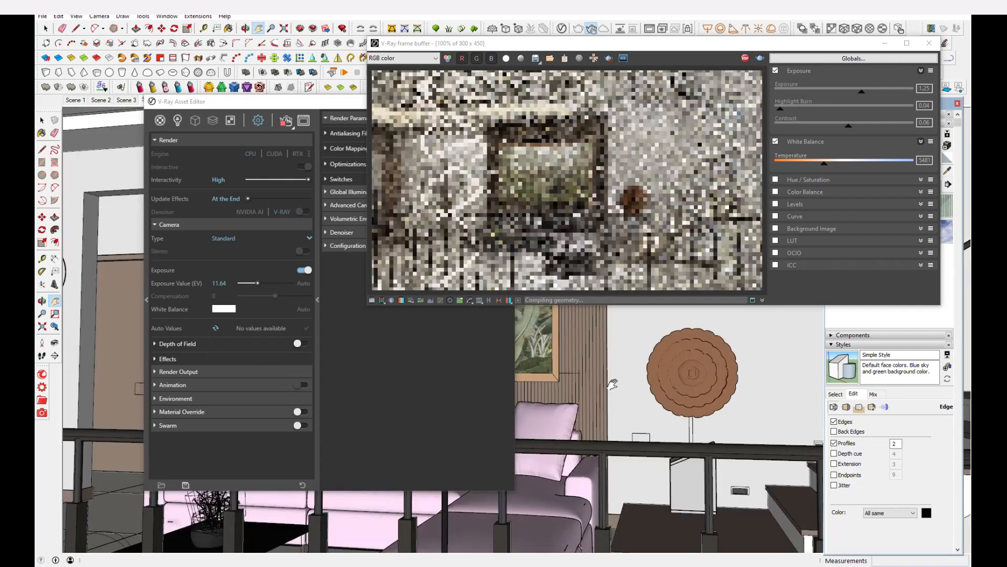
click(69, 100)
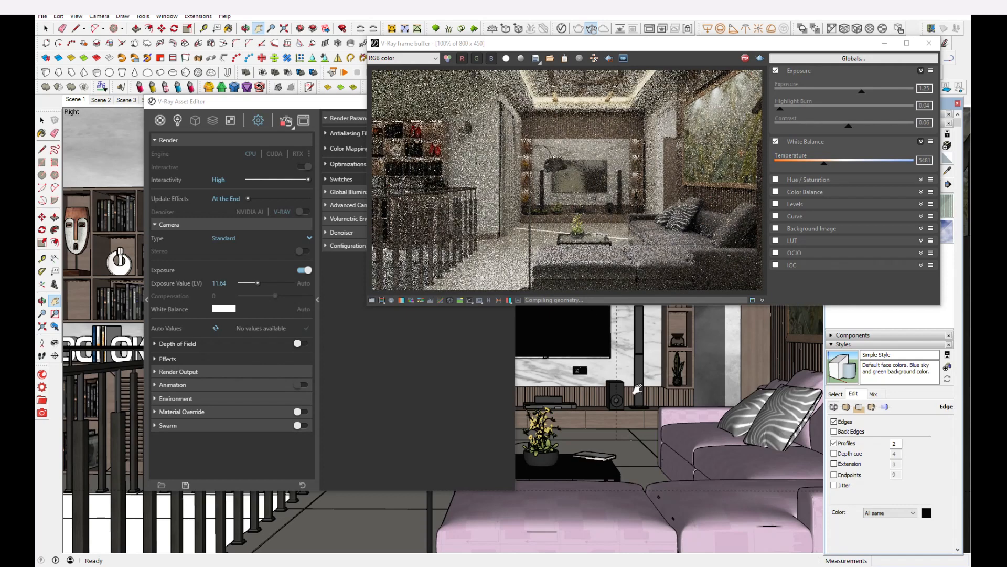
click(178, 123)
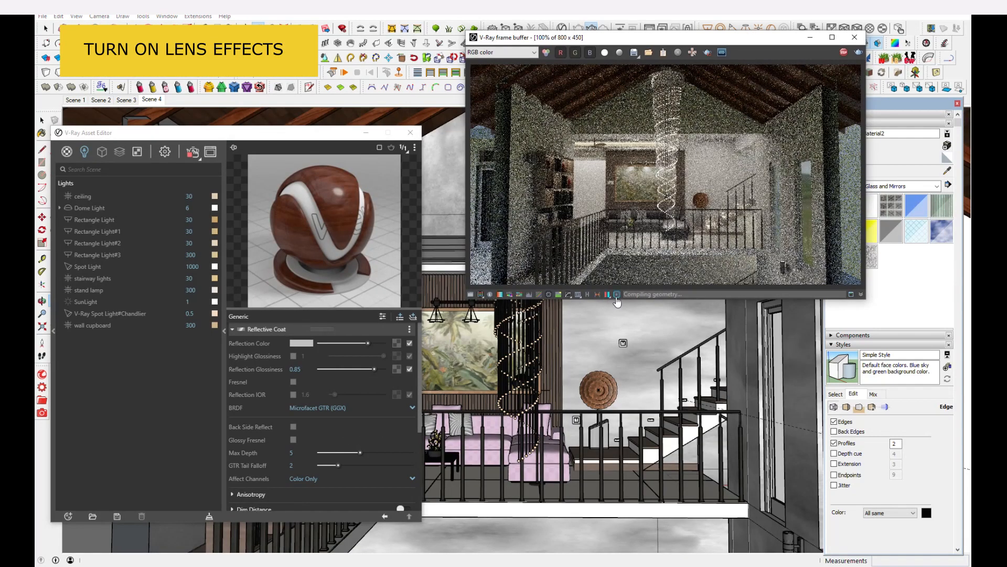
Step: Turn on the Bloom/Glare lens effect for the render and hide its settings
click(616, 295)
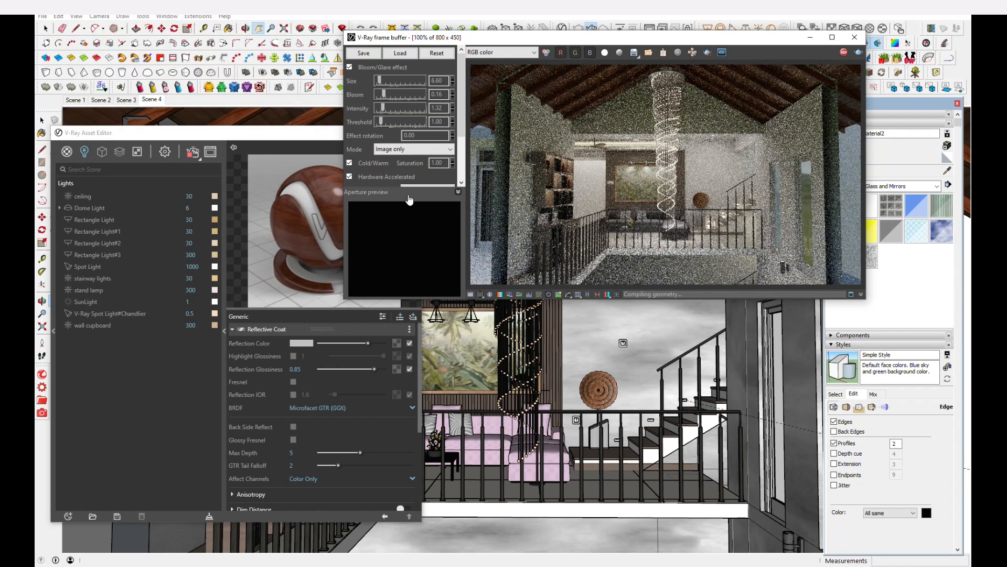
click(616, 295)
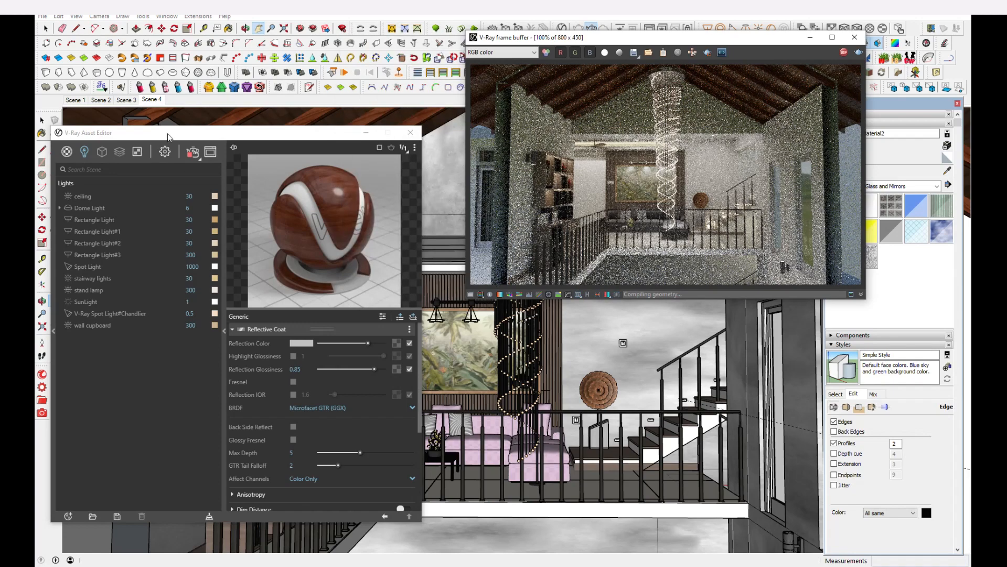
Step: Stop the interactive render, switch the render settings to non-interactive mode and set the noise limit to 0.0131
click(165, 151)
drag(166, 132, 258, 98)
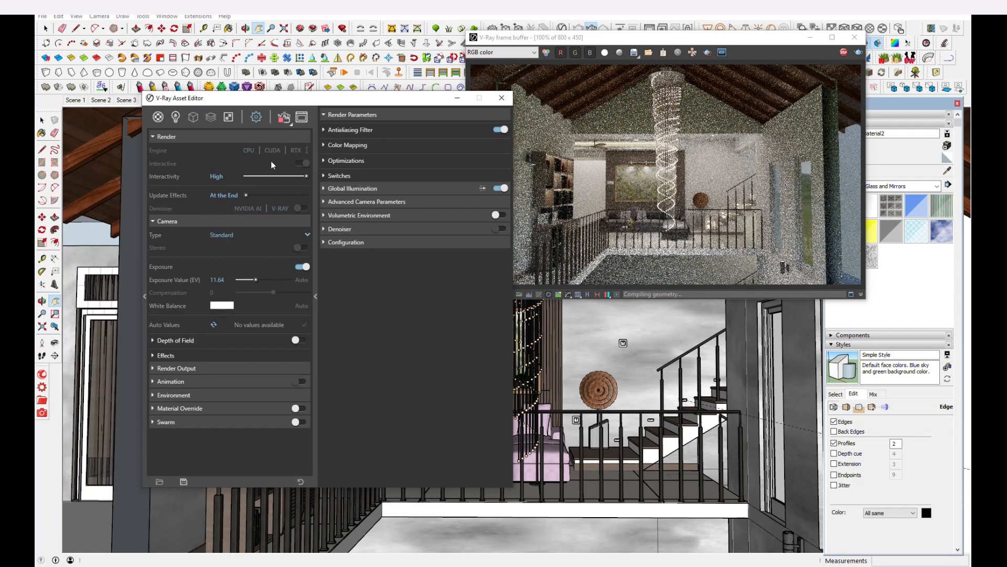
click(284, 118)
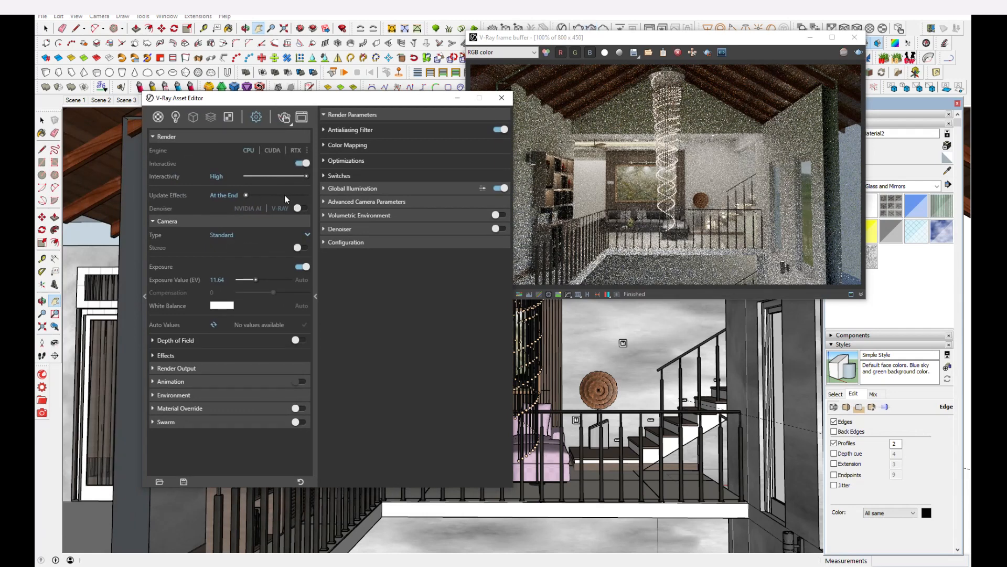
click(301, 164)
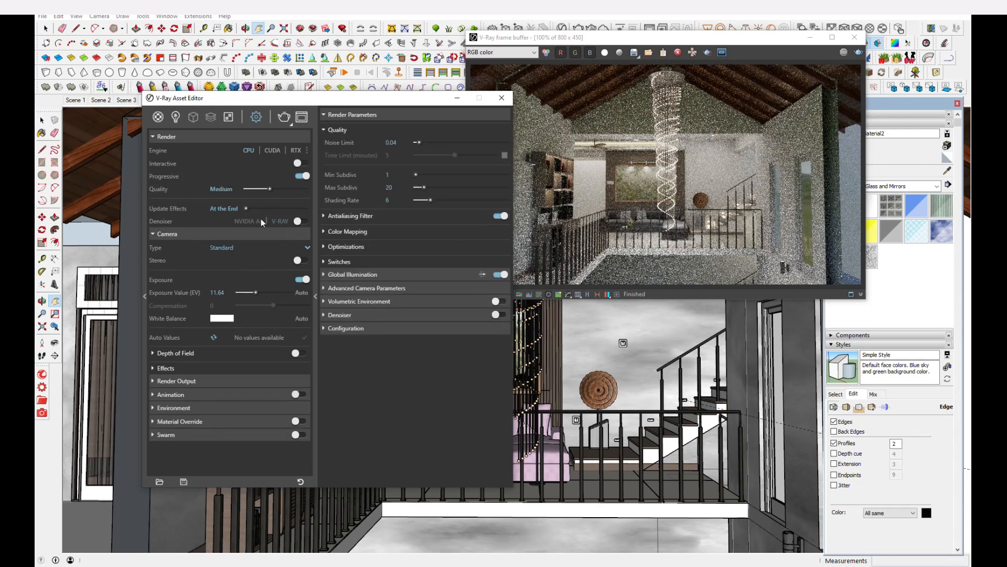
drag(419, 141, 418, 142)
Step: Enable the subpixel clamp in the color mapping settings and adjust the Adaptive Lights optimization
click(352, 230)
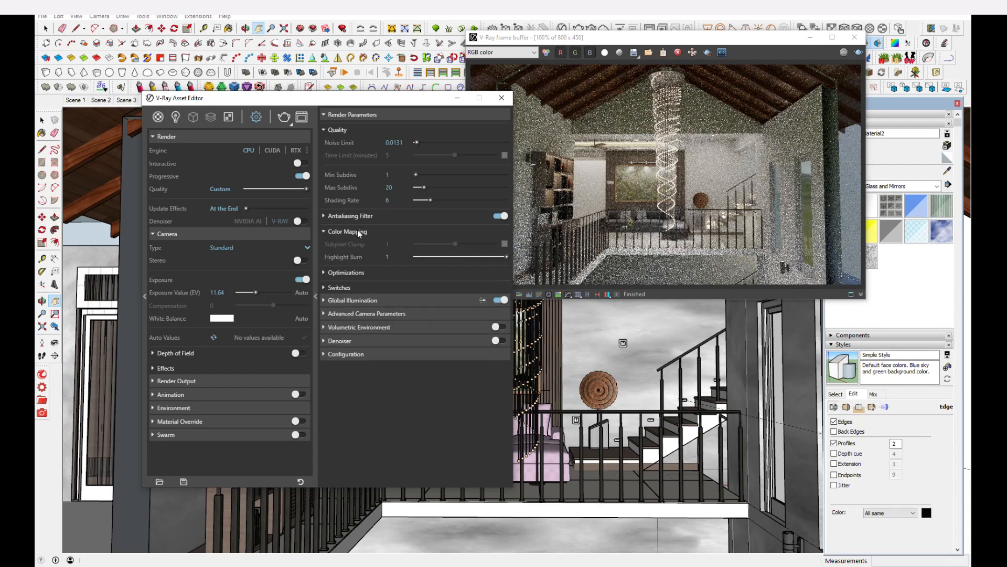
click(505, 244)
click(344, 272)
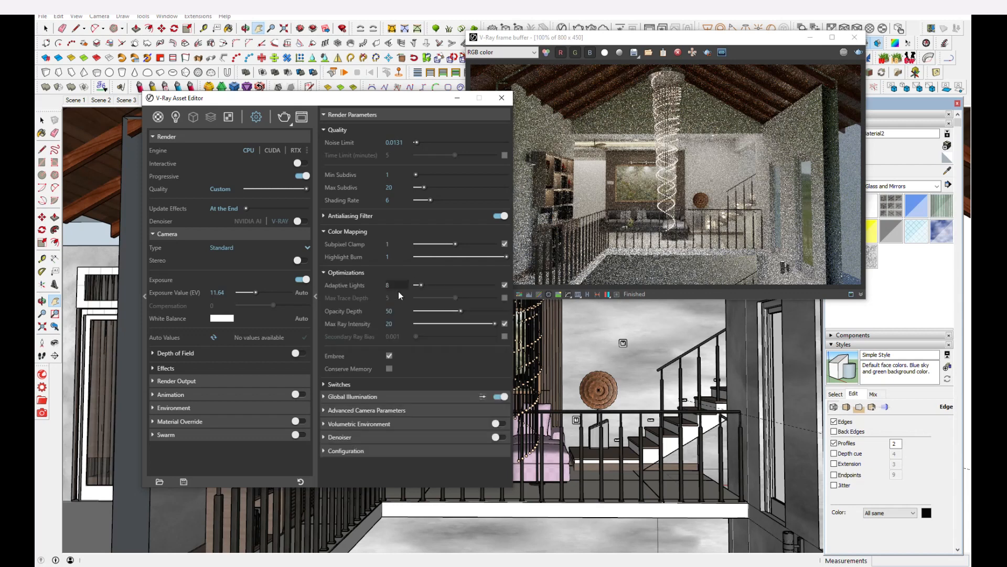
drag(417, 288, 427, 285)
click(336, 274)
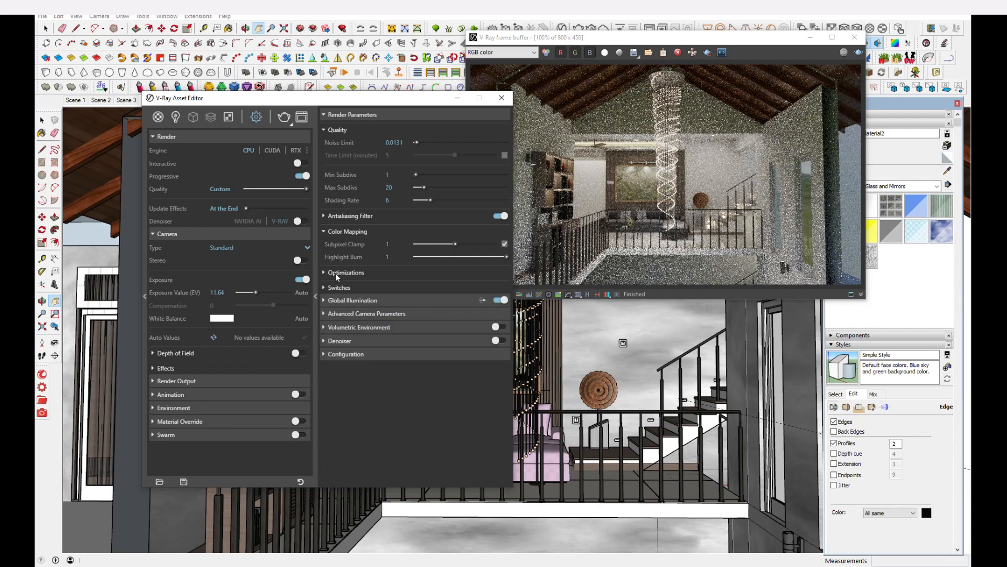
Step: Set the global illumination's light cache subdivisions to 1300 and check the advanced camera parameters
click(342, 300)
click(390, 355)
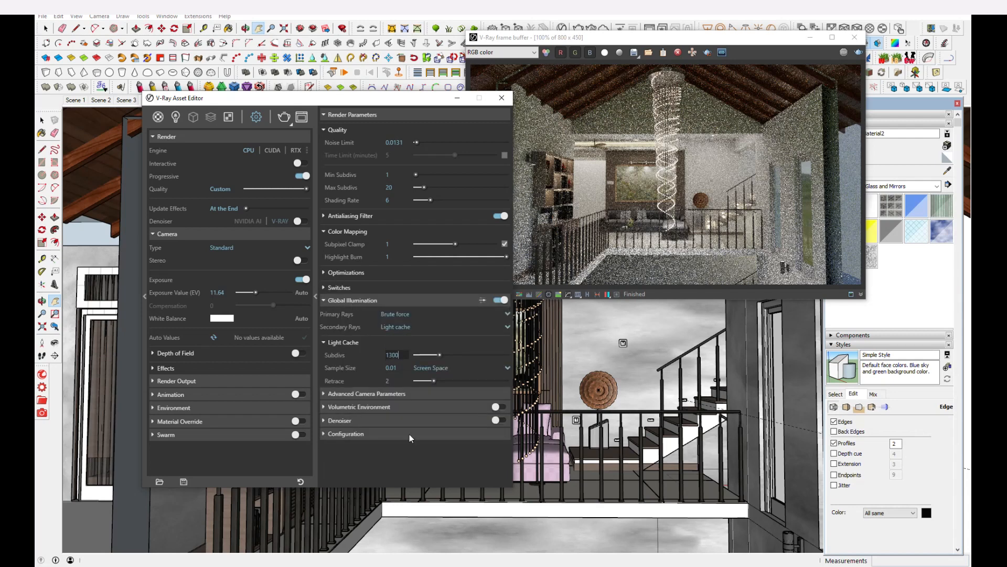
key(Return)
click(366, 395)
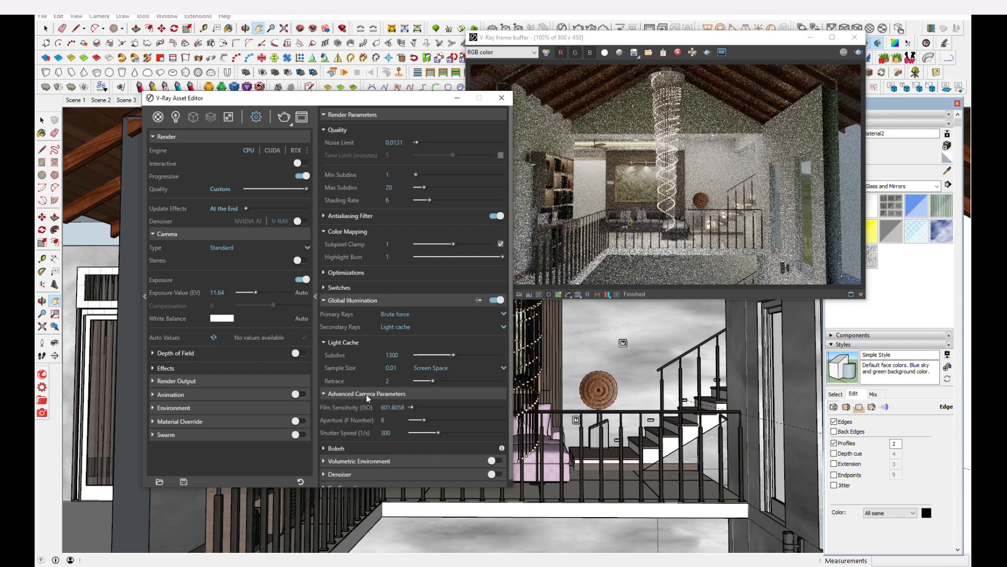
click(366, 394)
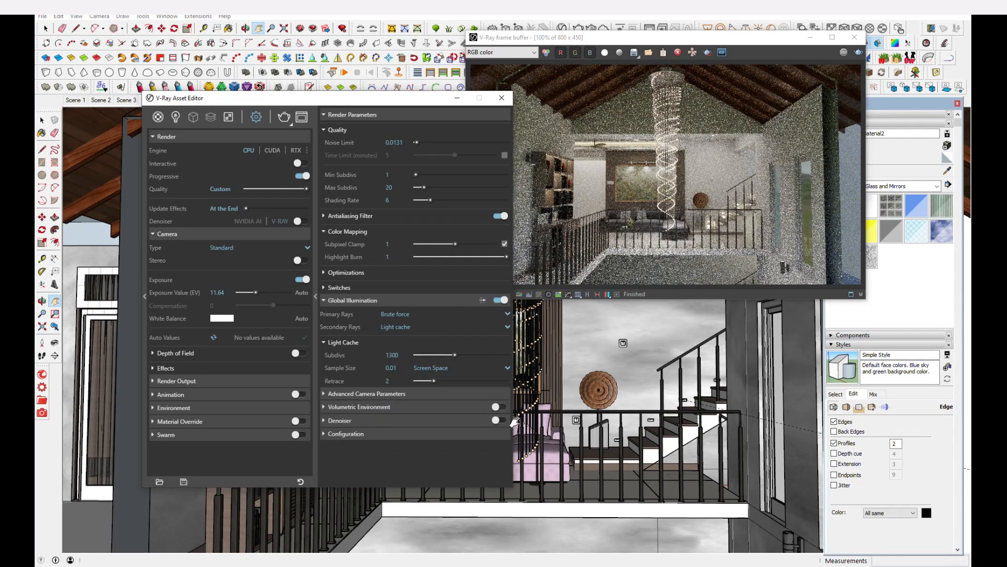
Step: Enable the V-Ray Denoiser with the Mild preset and enlarge the settings window to show all its options
click(497, 420)
click(336, 420)
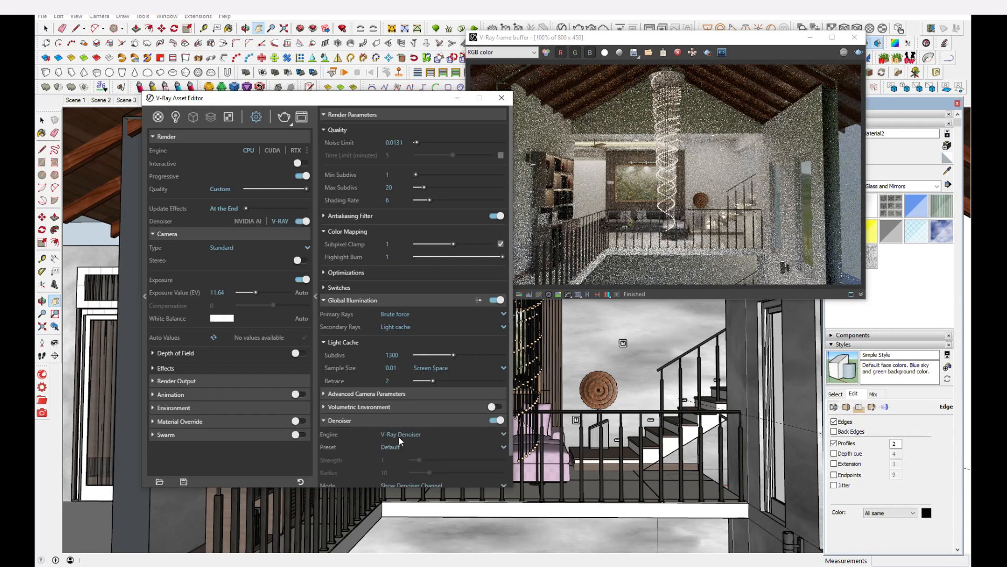
click(399, 445)
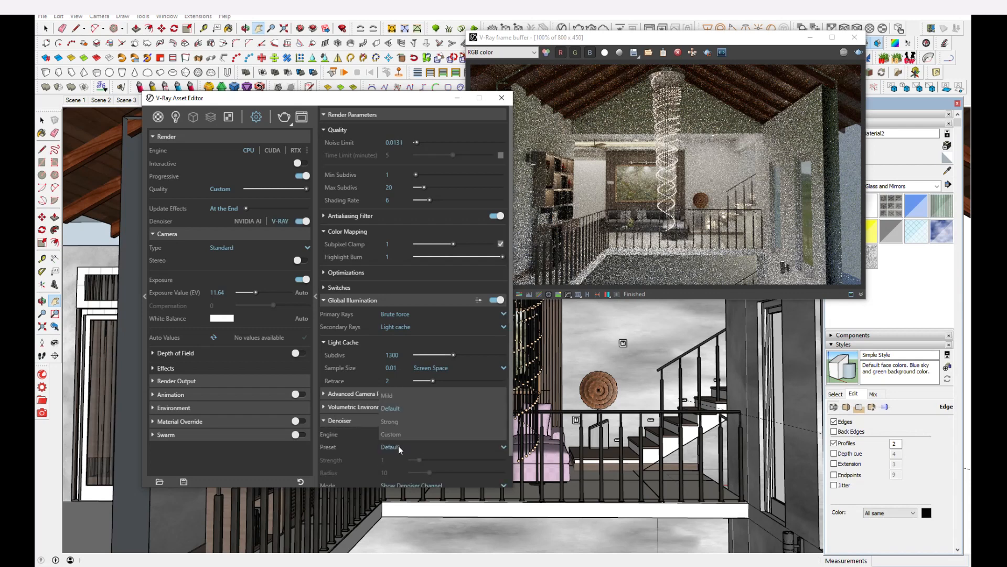
click(409, 395)
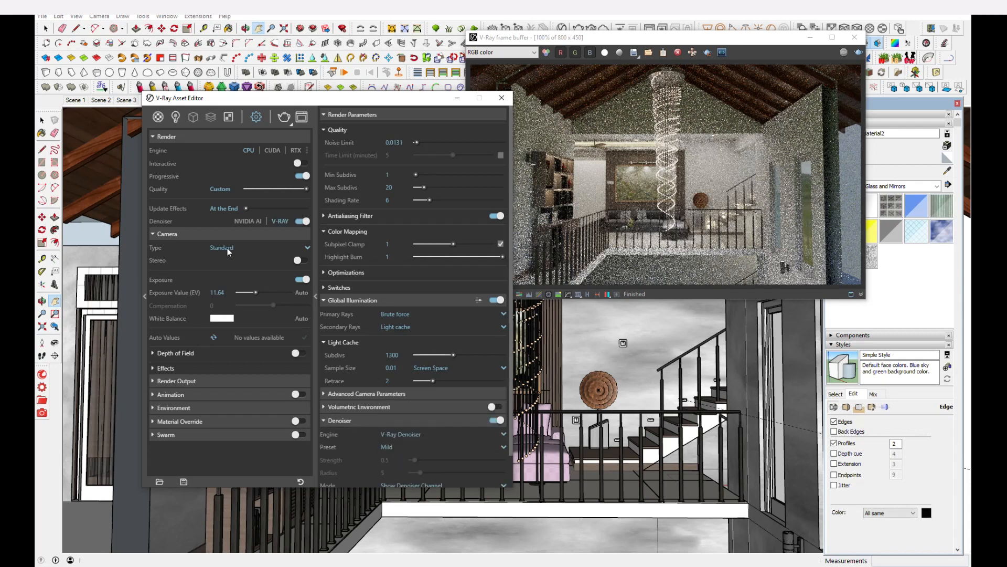
drag(296, 487, 297, 528)
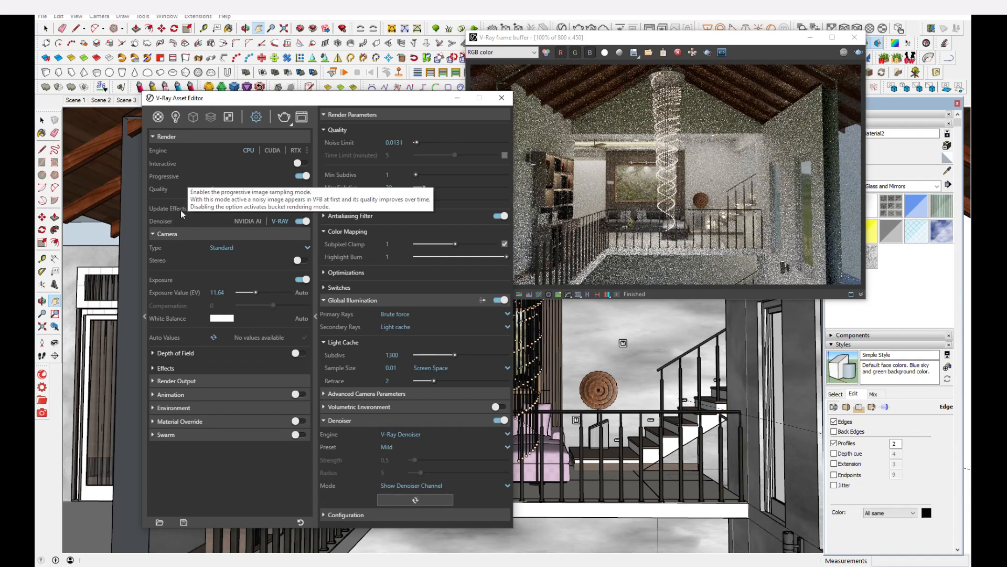
Step: Set the render output's aspect ratio to Match Viewport and frame the viewport closer to the railing and staircase
click(175, 379)
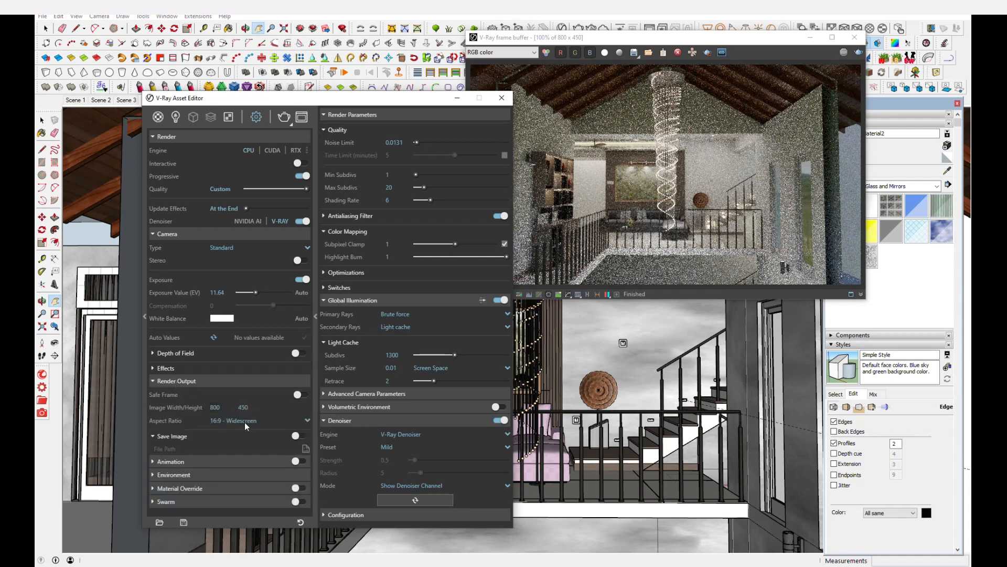
click(245, 420)
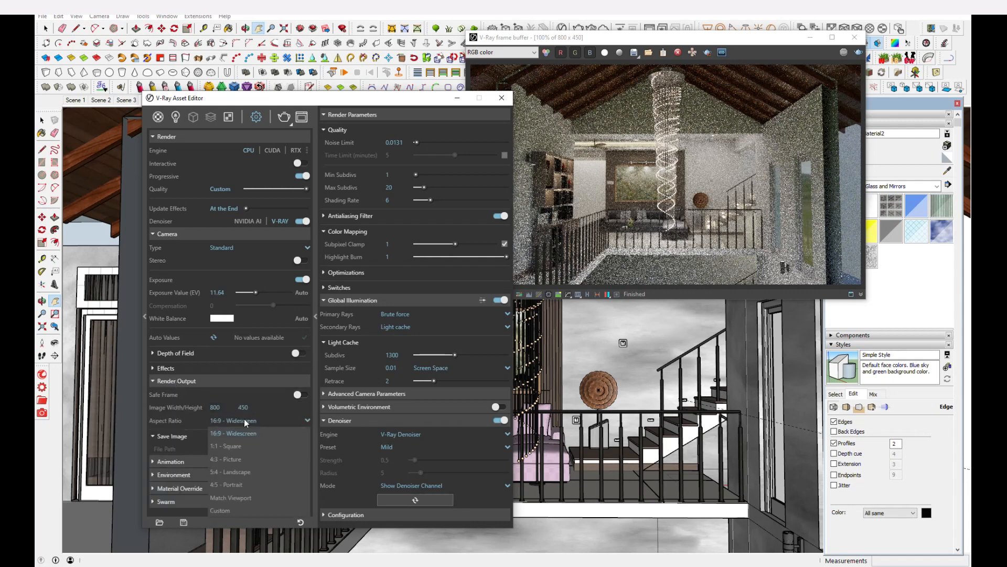
click(250, 497)
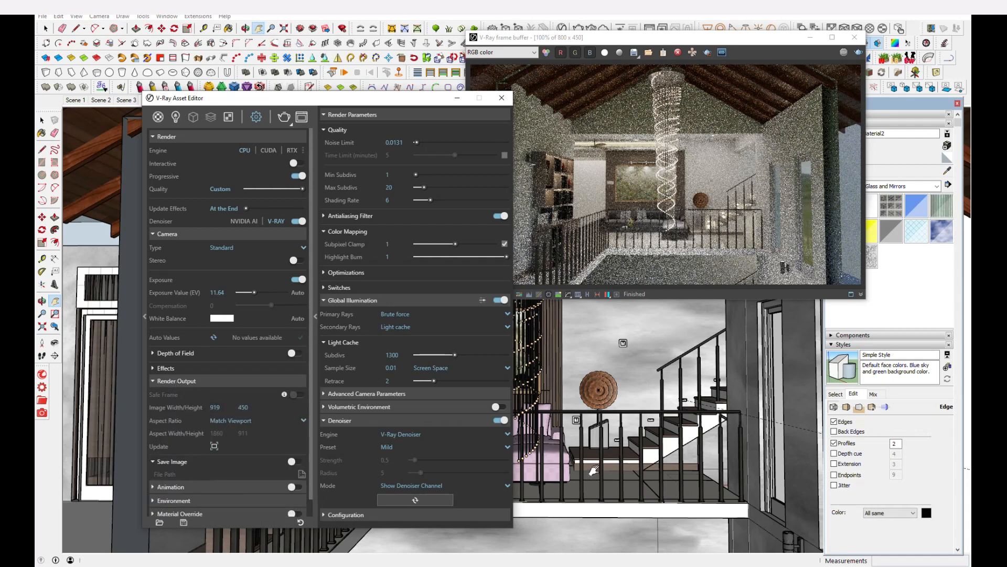
mouse_move(605, 463)
mouse_down()
mouse_move(582, 461)
mouse_move(631, 464)
mouse_up()
scroll(601, 462, up, 1)
scroll(621, 464, up, 1)
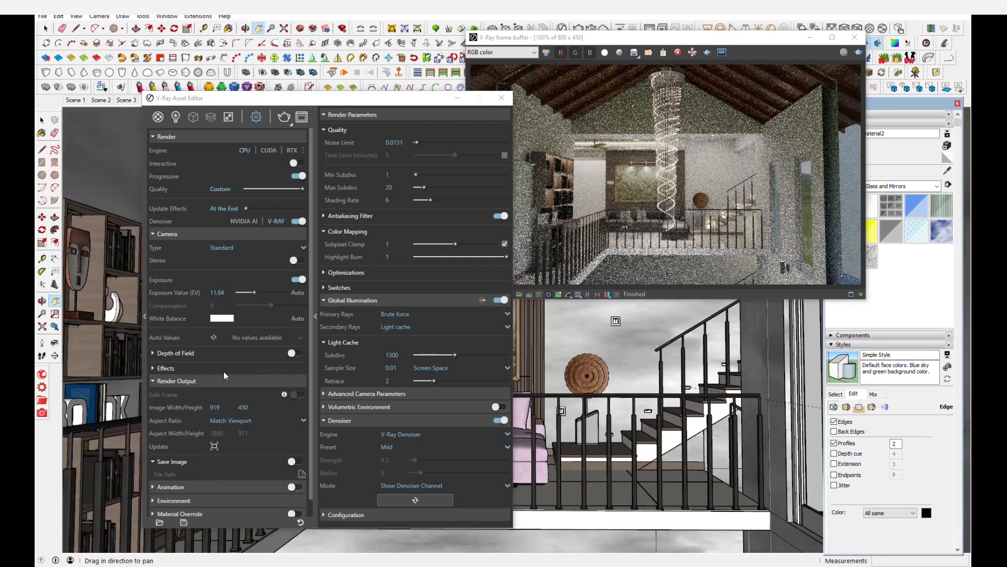
Step: Set the render output's image size to 2000 by 980
drag(222, 407, 202, 407)
text(2000)
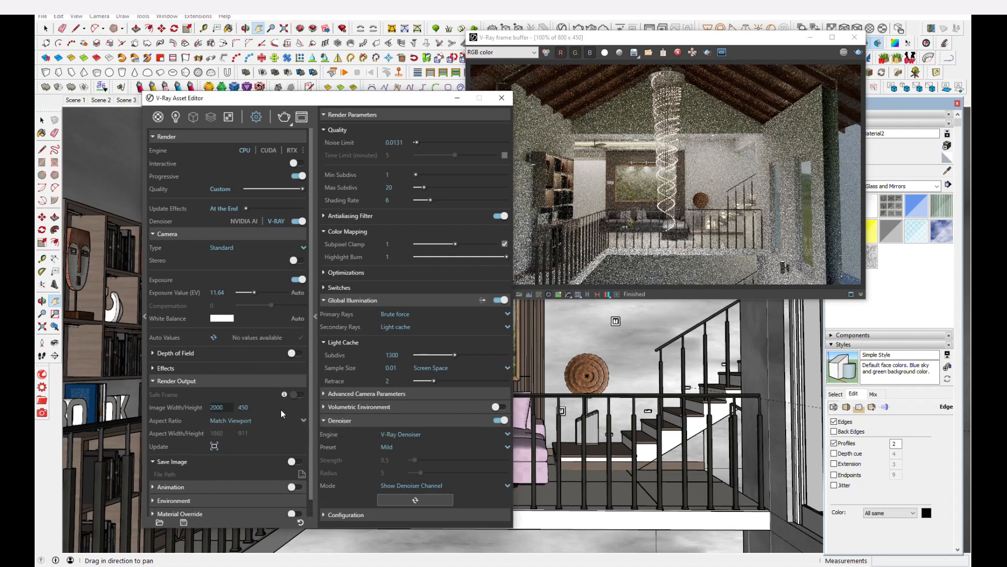
key(Tab)
text(980)
Step: Start a progressive render with the new settings, stop it and move the render window aside
click(283, 116)
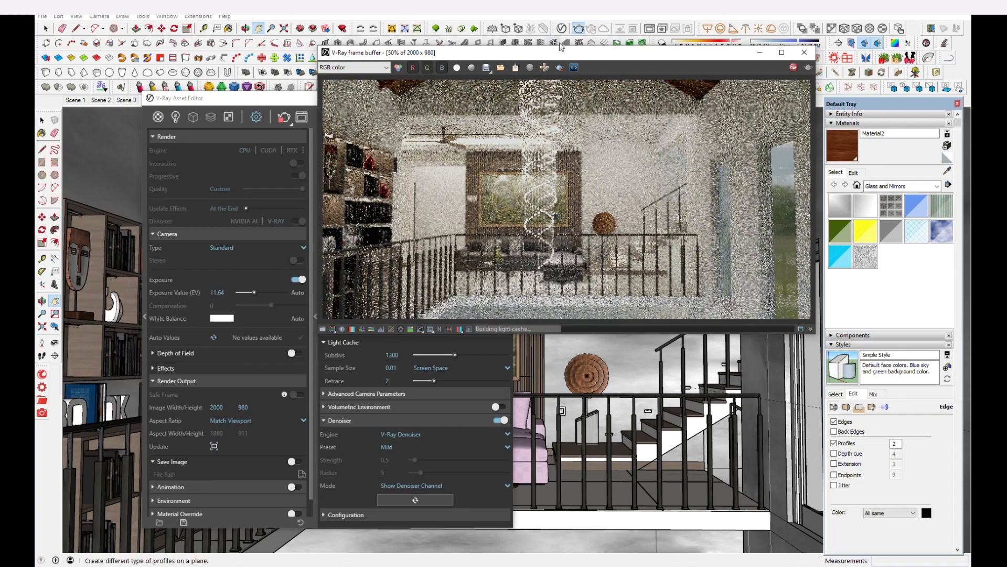
drag(574, 53, 624, 41)
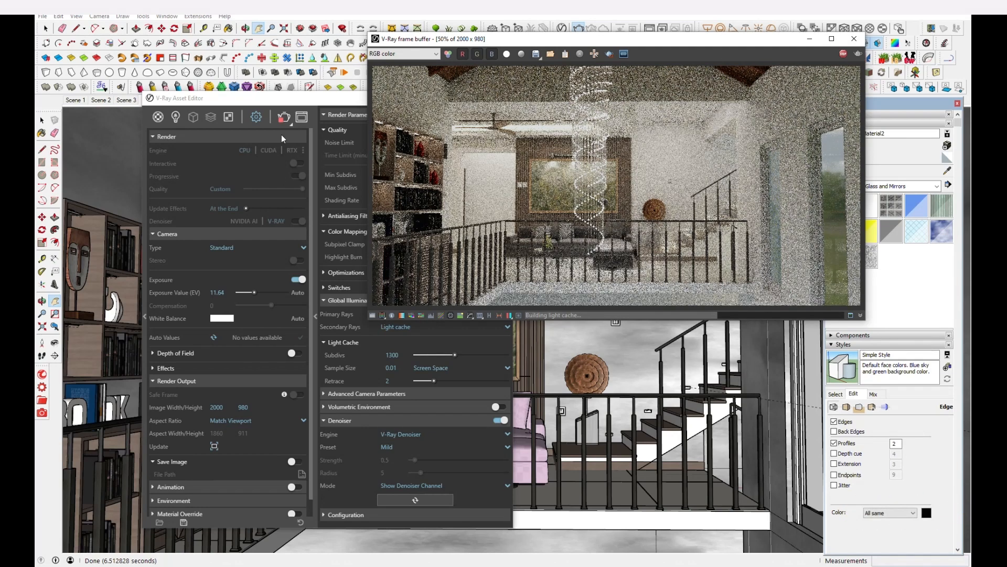
click(844, 55)
drag(740, 49, 777, 76)
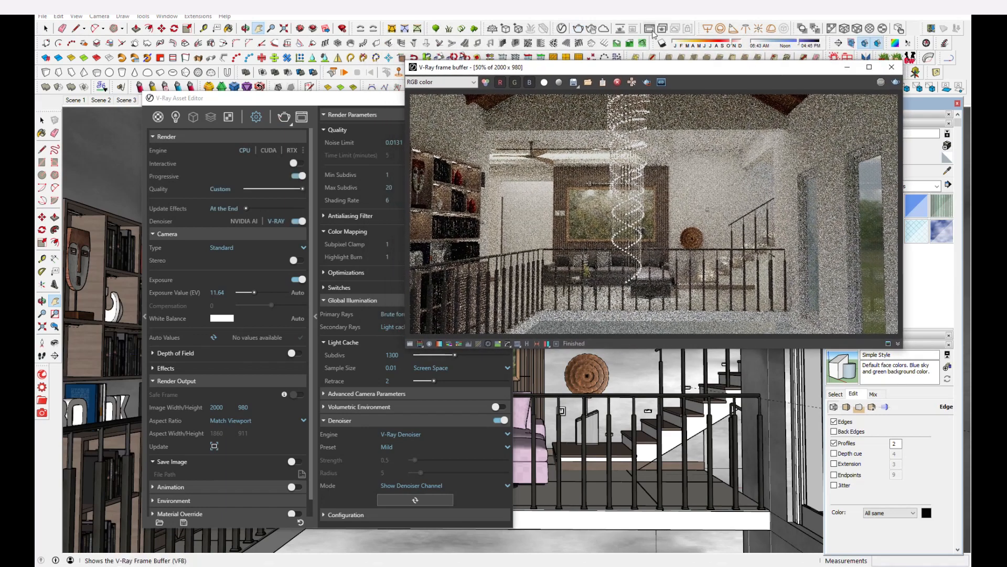
Step: Restart the interactive render and set the camera's vertical lens tilt effect to 0.125
click(590, 33)
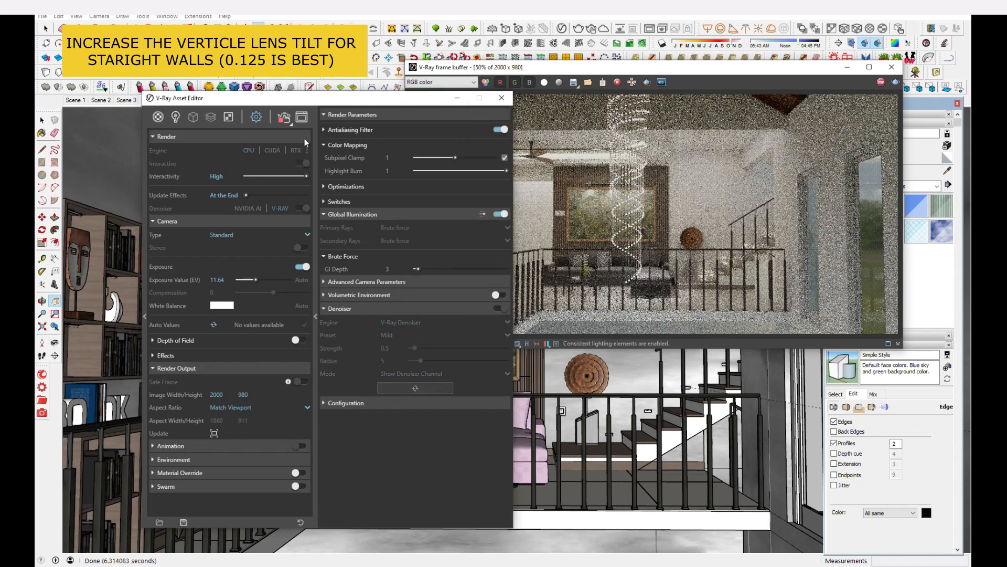
drag(322, 103, 228, 101)
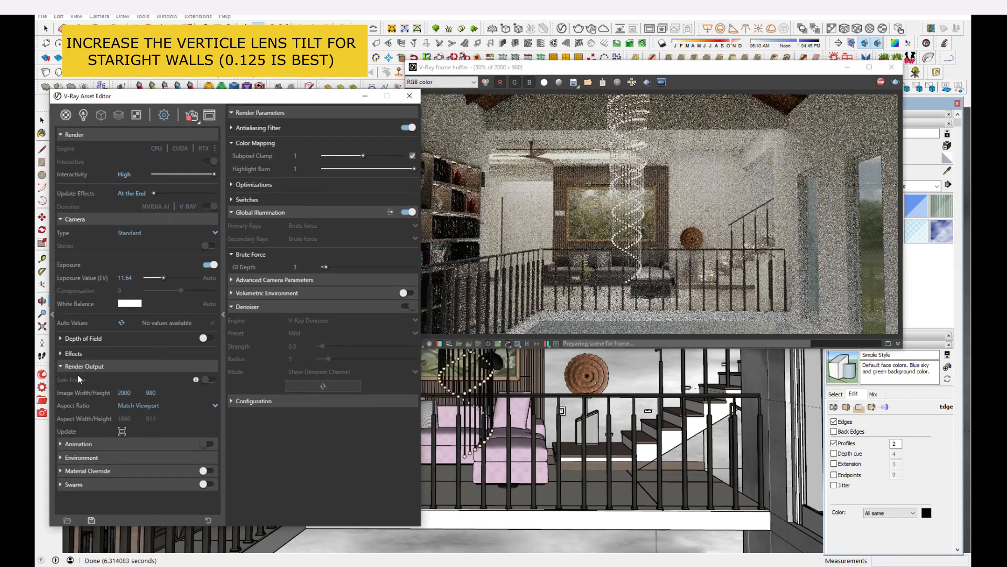
click(73, 353)
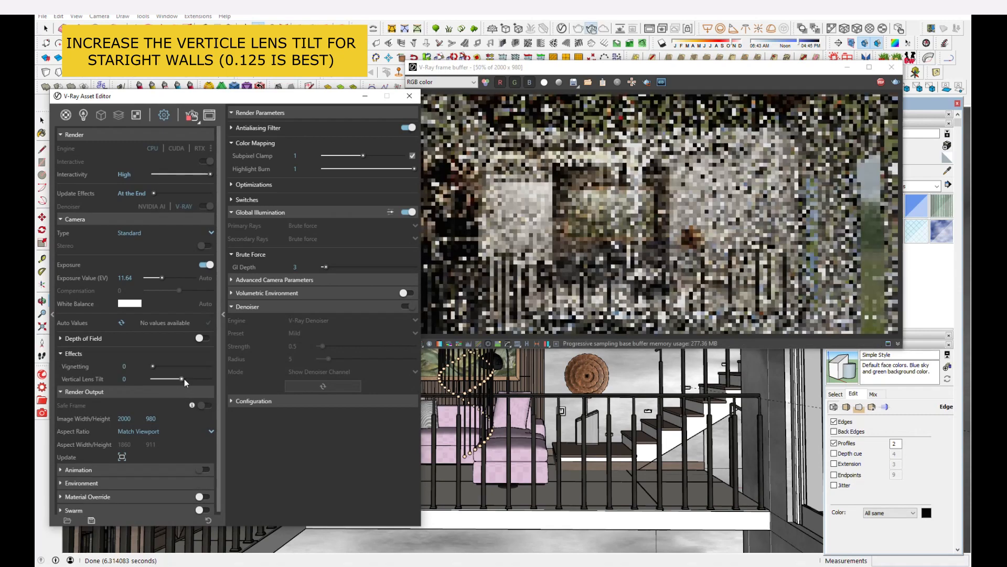
drag(182, 376, 184, 377)
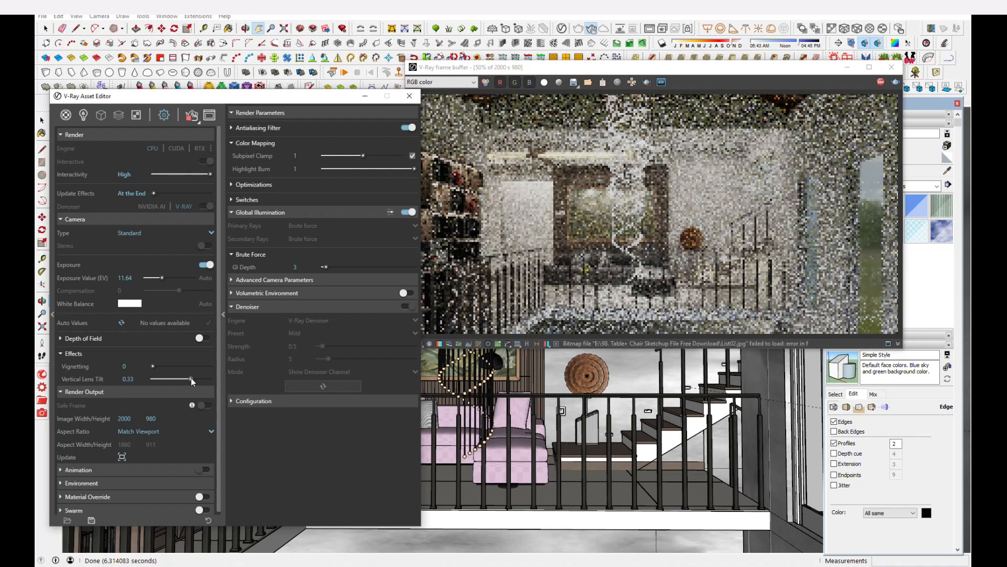
drag(191, 378, 189, 382)
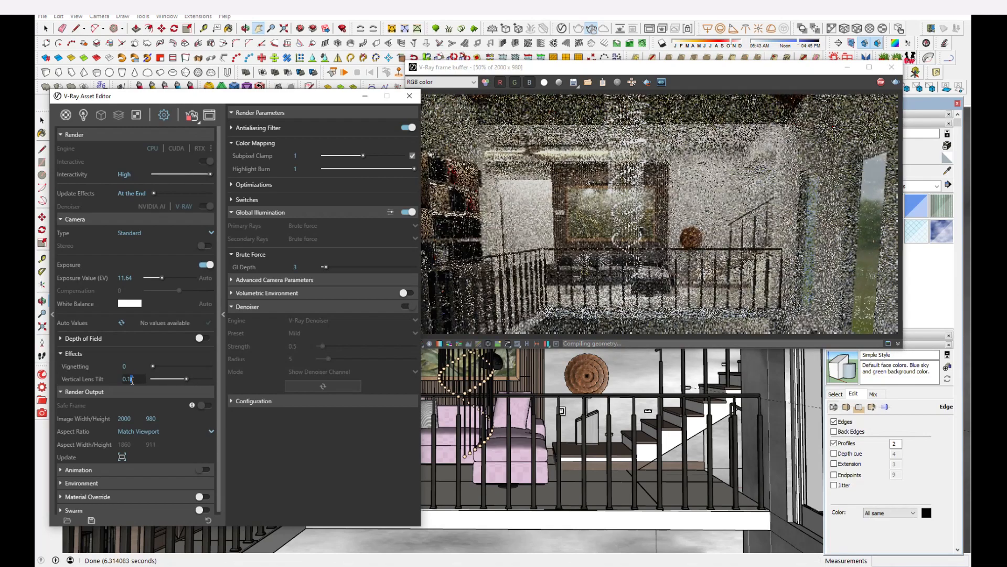
key(Return)
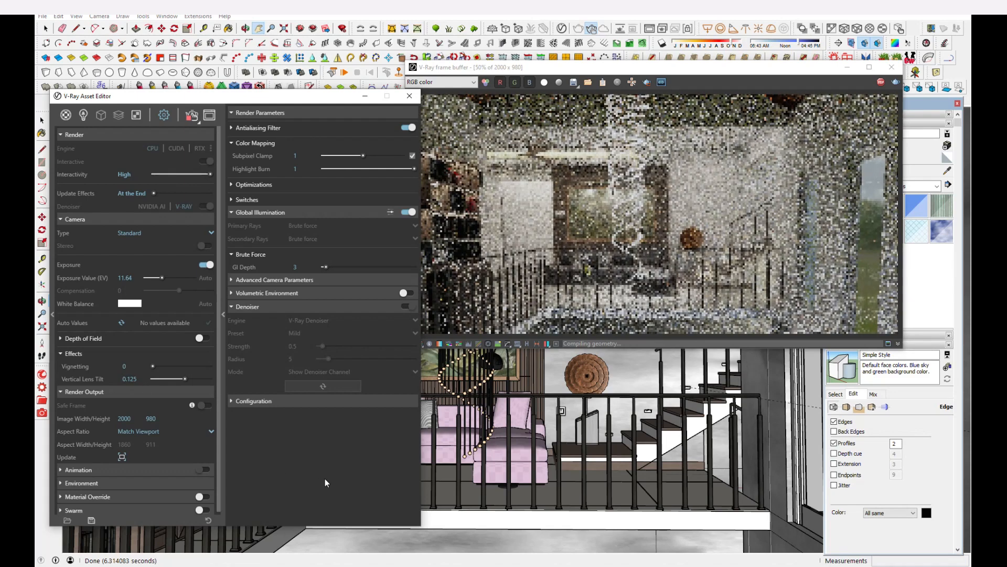
Step: Fine-tune the framing of the railing and staircase during the interactive render, and rearrange the asset editor and render windows
middle_click(614, 484)
middle_drag(614, 484, 614, 470)
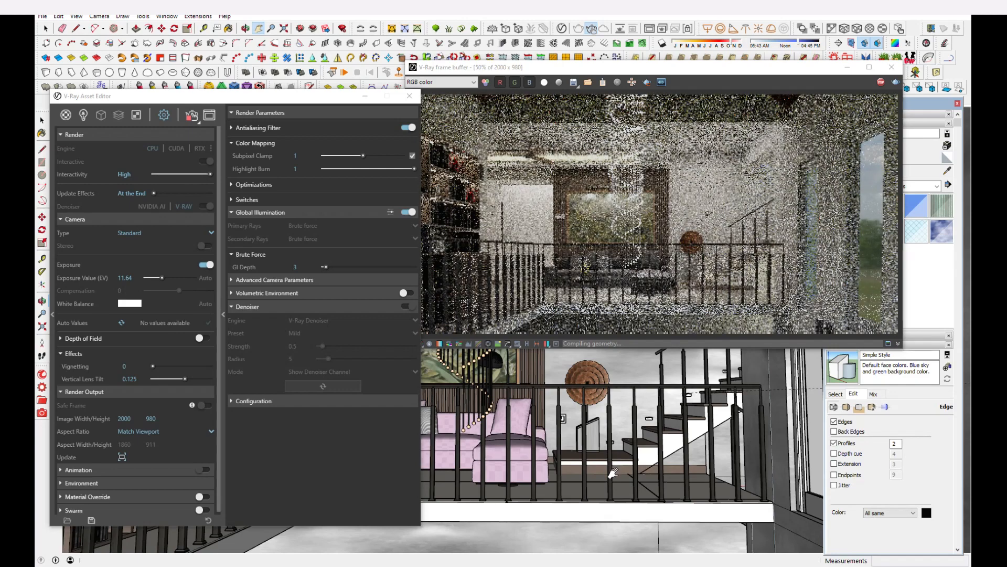
middle_drag(613, 473, 613, 470)
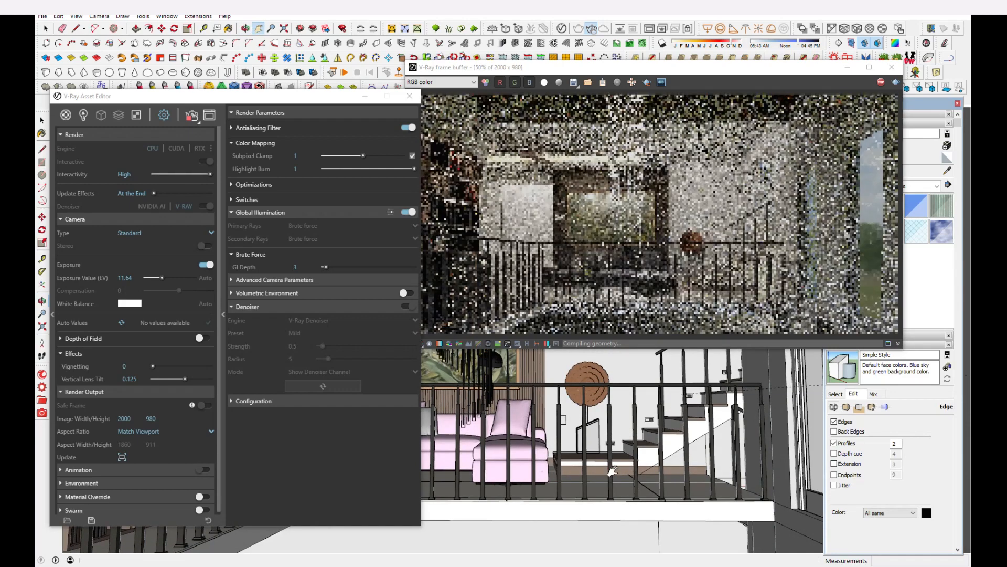
mouse_move(317, 101)
mouse_down()
mouse_move(220, 103)
mouse_move(334, 109)
mouse_up()
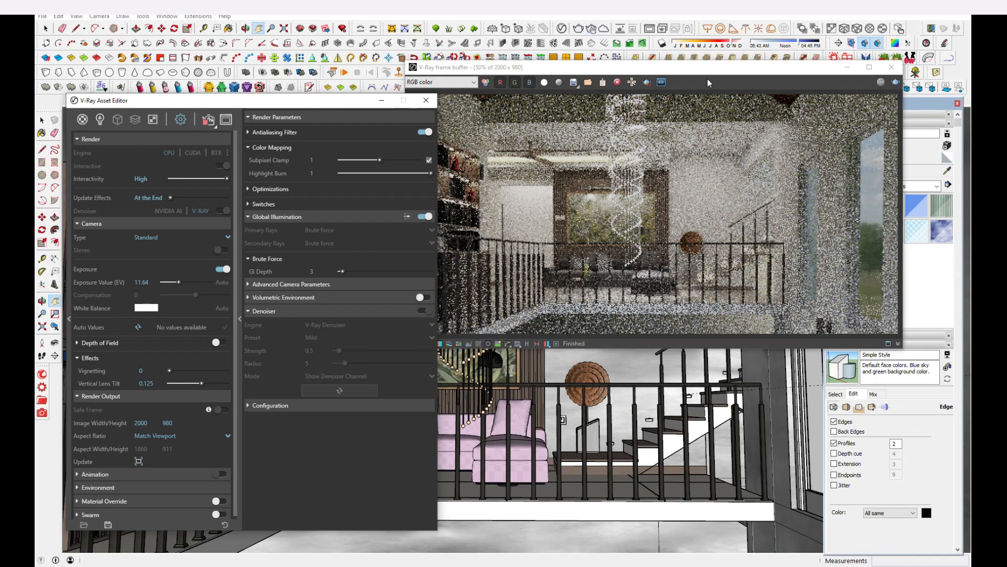
drag(709, 71, 688, 148)
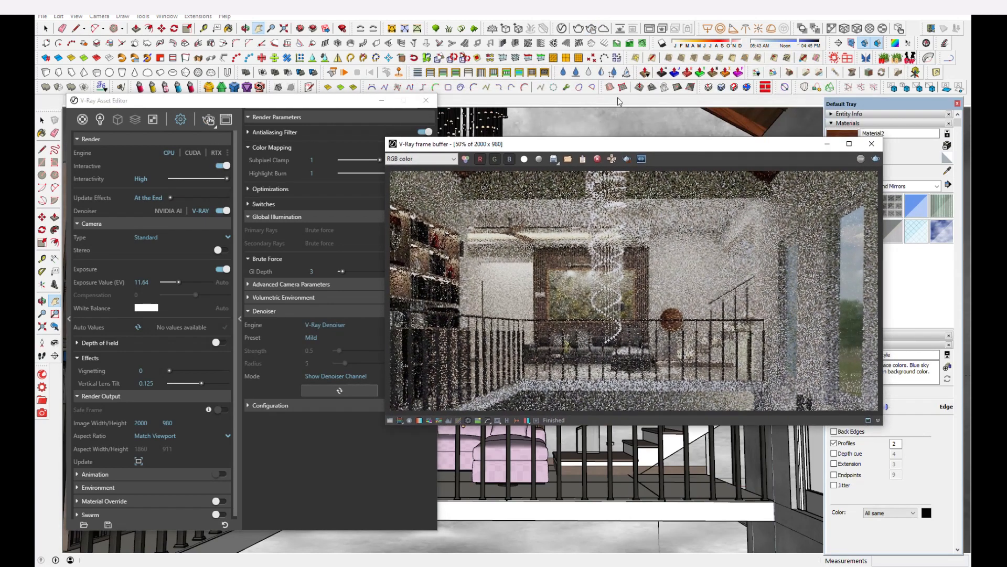
Step: Run a progressive test render of the view, and start a new render with progressive mode off
click(579, 30)
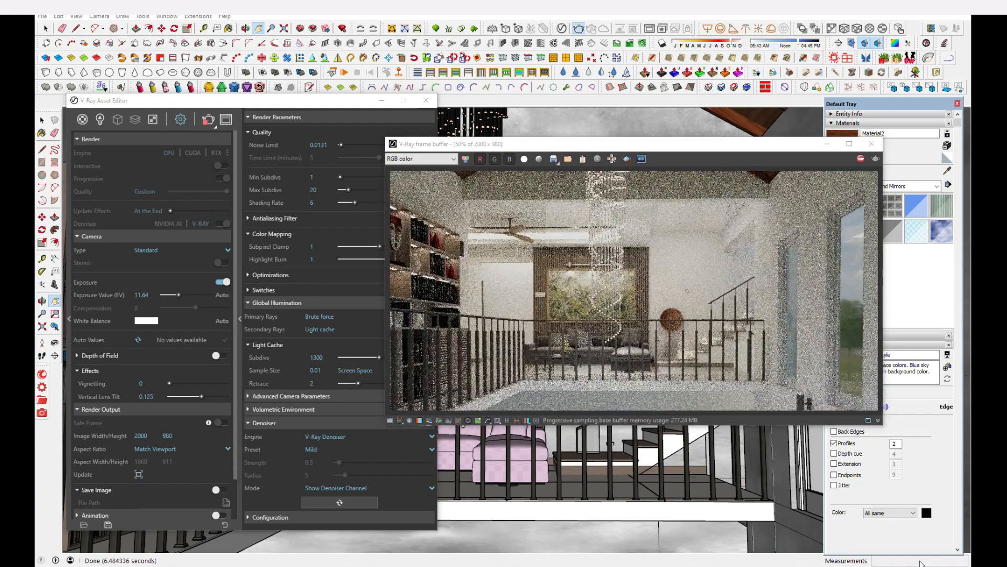
drag(850, 143, 896, 125)
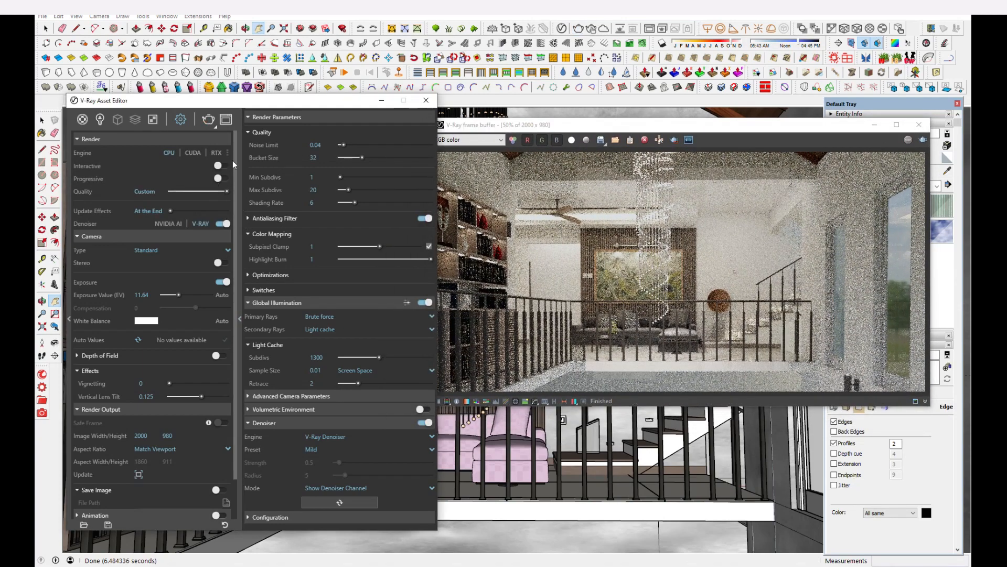
click(208, 120)
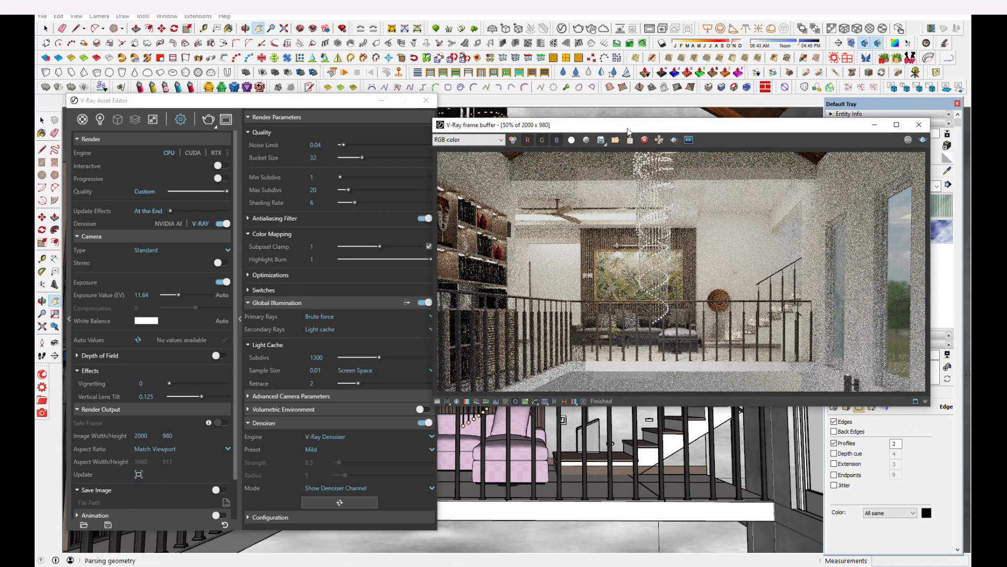
drag(628, 129, 634, 105)
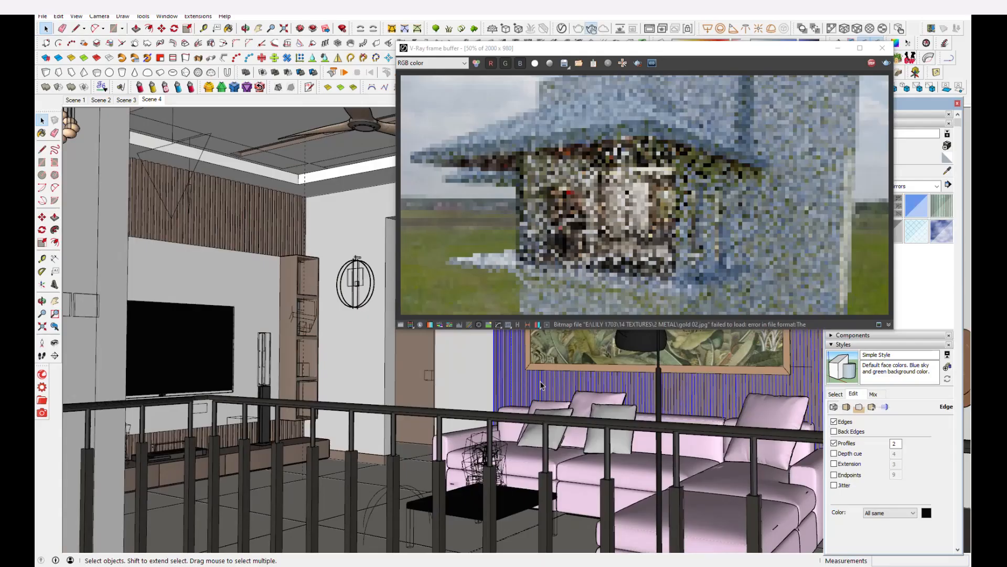
Step: Back the camera away from the TV wall and sofa with the interactive render running to examine where the back wall blocks it
middle_drag(472, 388, 505, 385)
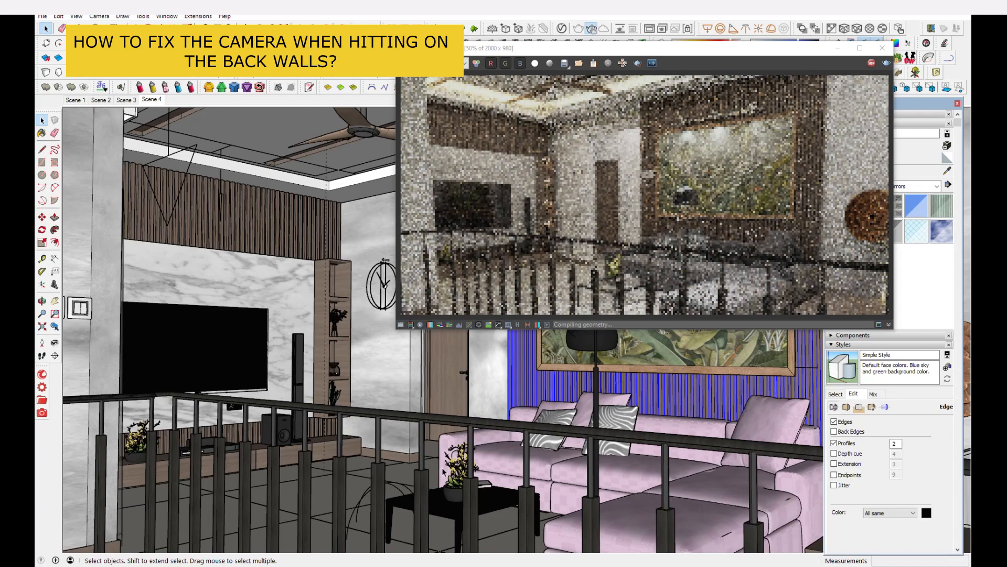
scroll(443, 470, down, 2)
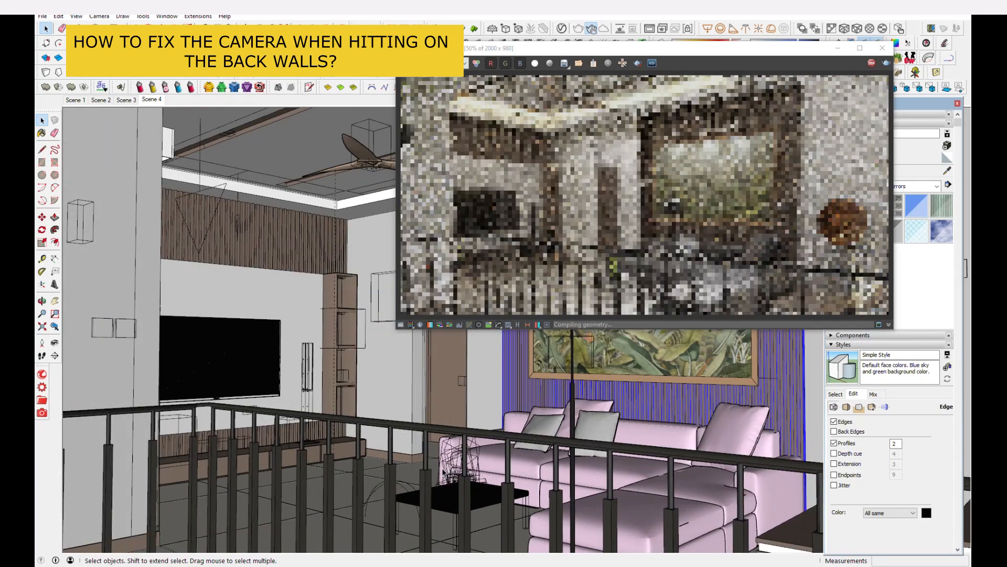
scroll(444, 470, down, 2)
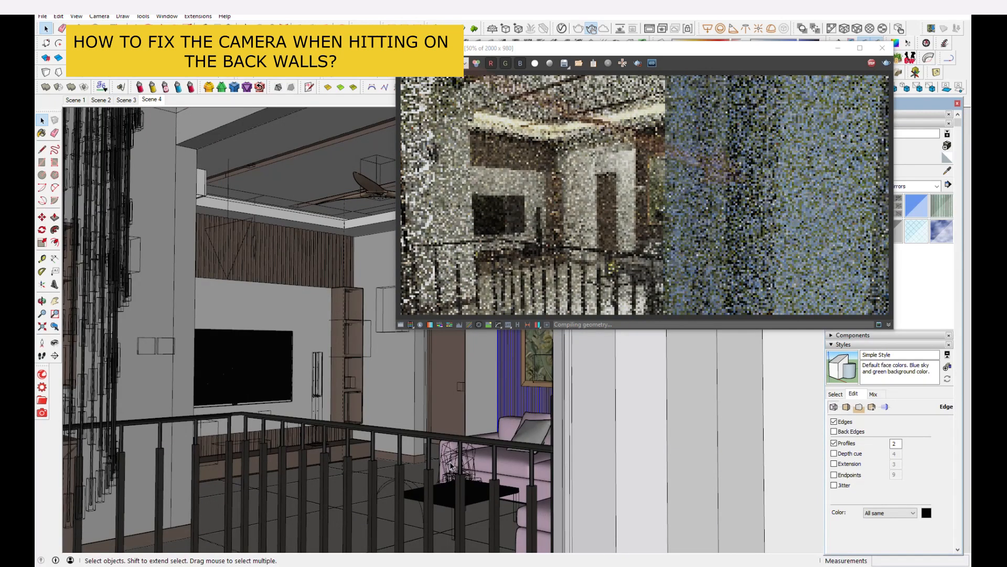
middle_drag(521, 452, 408, 405)
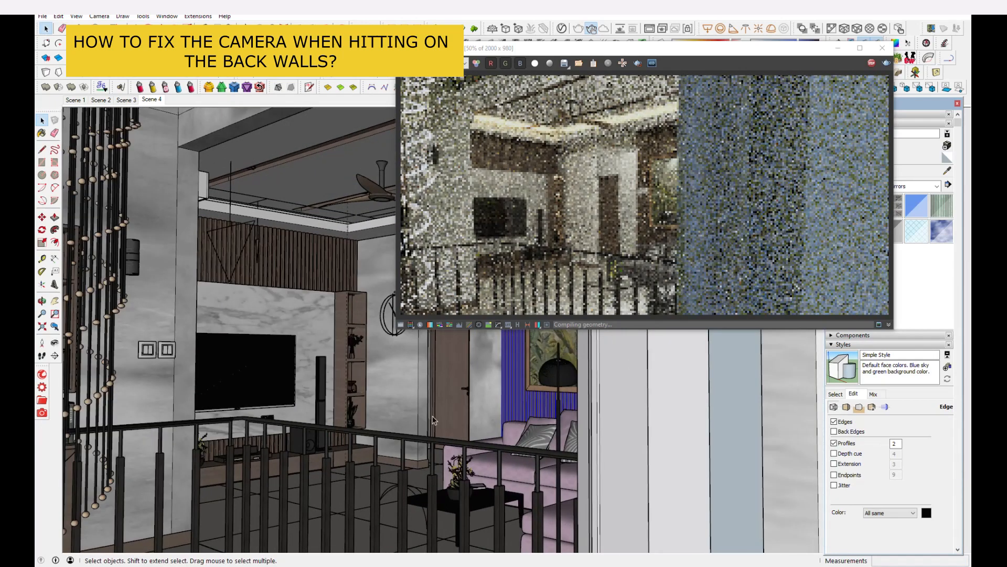
scroll(432, 416, up, 1)
scroll(432, 416, up, 1)
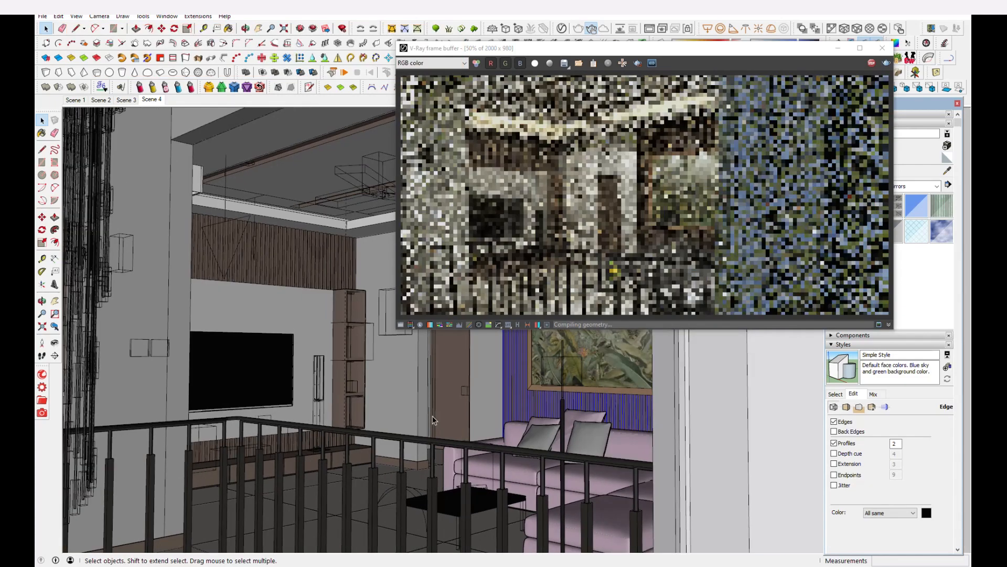
middle_drag(432, 416, 255, 405)
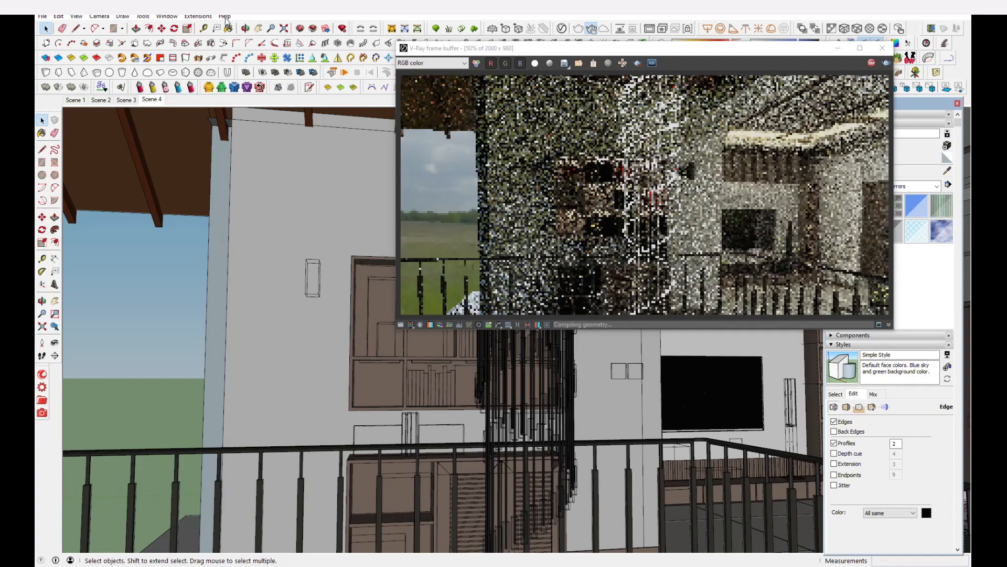
Step: Pan and pull the camera out through the back wall to the house exterior to examine how the wall obstructs the render
click(261, 28)
mouse_move(668, 432)
mouse_down()
mouse_move(342, 445)
mouse_move(476, 393)
mouse_up()
middle_drag(477, 394, 609, 414)
mouse_move(609, 414)
mouse_down()
mouse_move(237, 418)
mouse_move(420, 398)
mouse_move(184, 393)
mouse_move(232, 414)
mouse_move(520, 418)
mouse_move(242, 412)
mouse_up()
mouse_move(485, 446)
middle_down()
mouse_move(470, 457)
mouse_move(471, 444)
middle_up()
scroll(471, 443, down, 3)
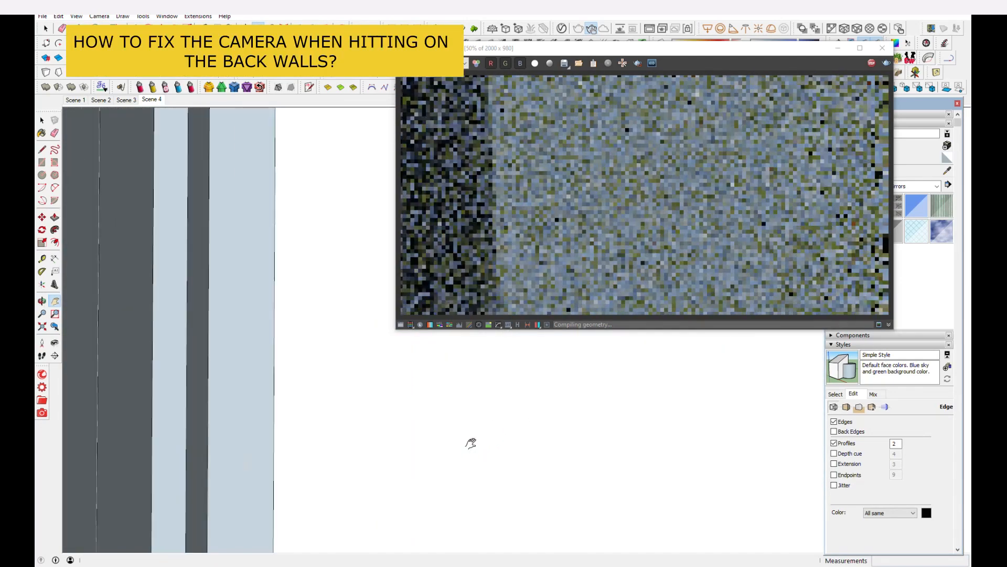
scroll(471, 444, down, 3)
middle_drag(476, 450, 665, 480)
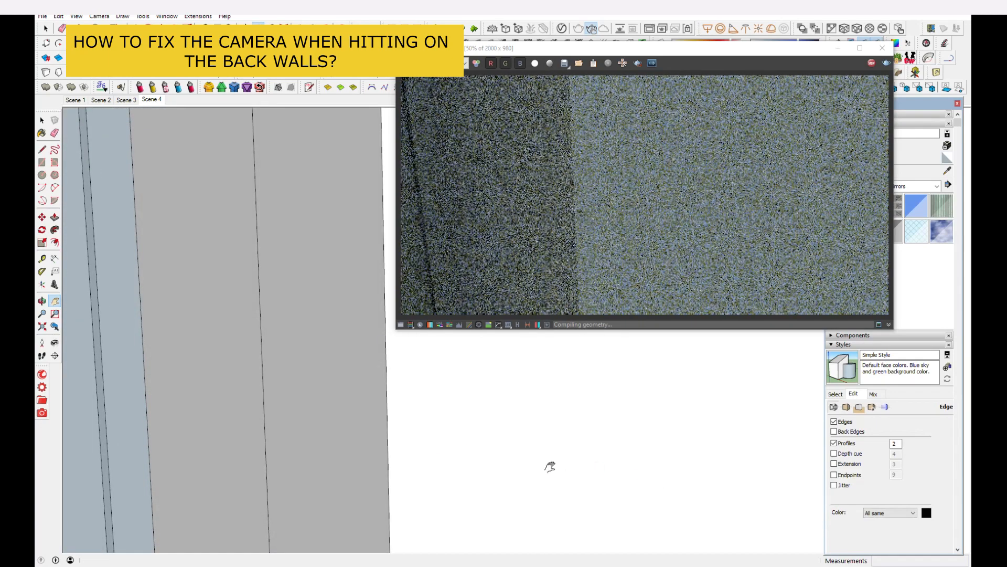
drag(549, 466, 363, 149)
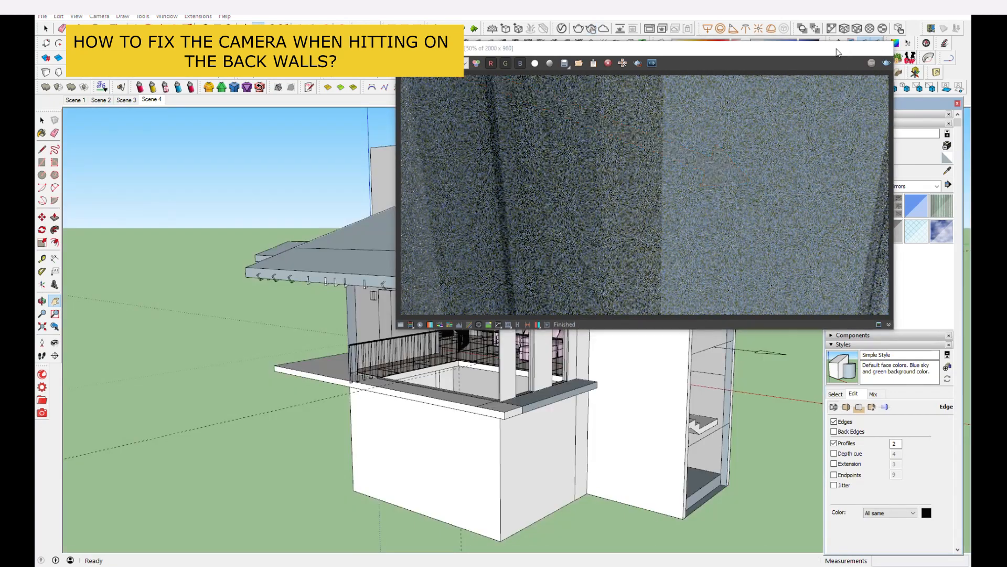
Step: Minimize the render window and draw a rectangle about 28' by 33' on the ground beside the house
click(838, 48)
middle_drag(524, 376, 513, 466)
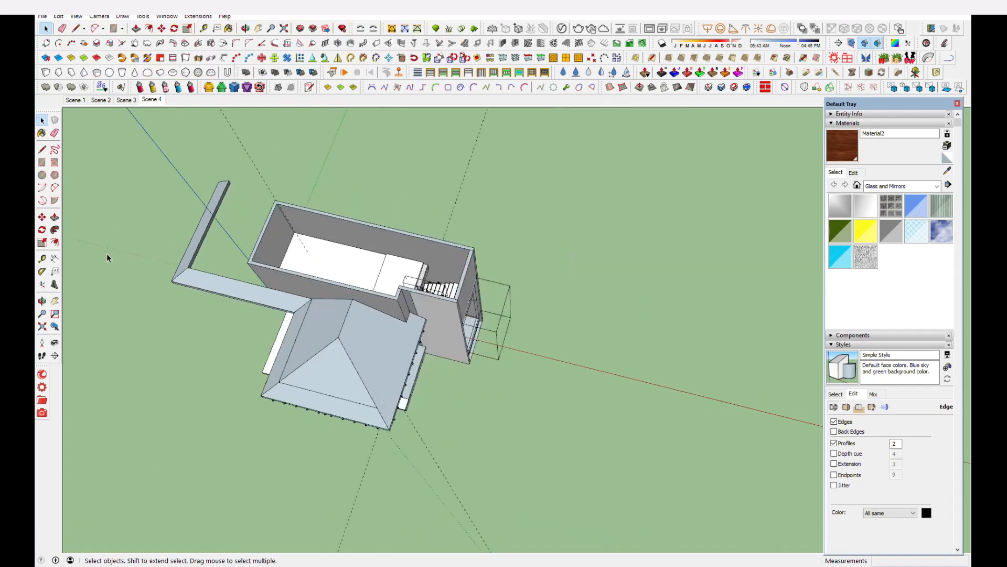
middle_drag(449, 375, 443, 411)
click(114, 29)
click(556, 278)
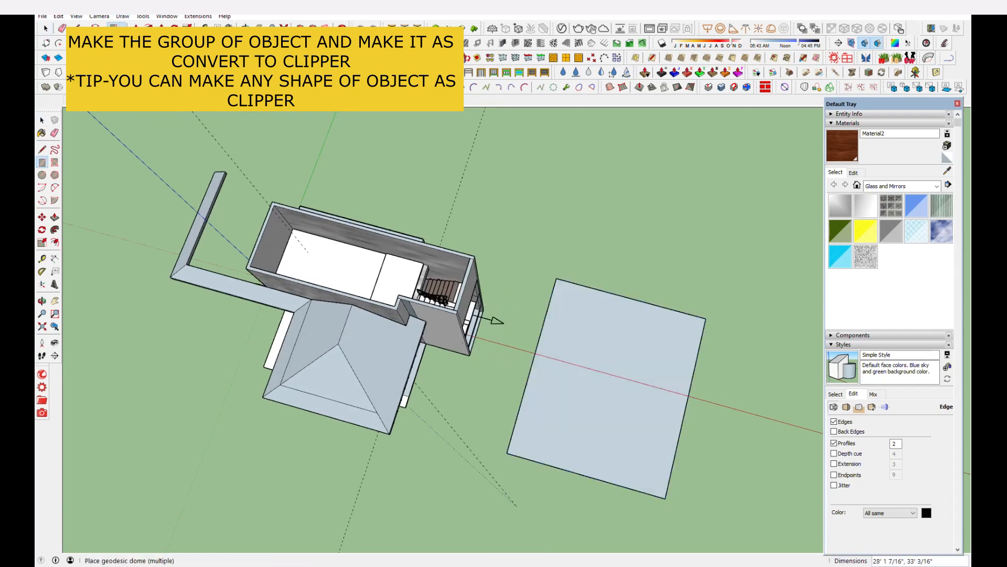
Step: Push/Pull the rectangle up about 20' into a box and extend its underside about 8' downward
click(137, 28)
click(654, 403)
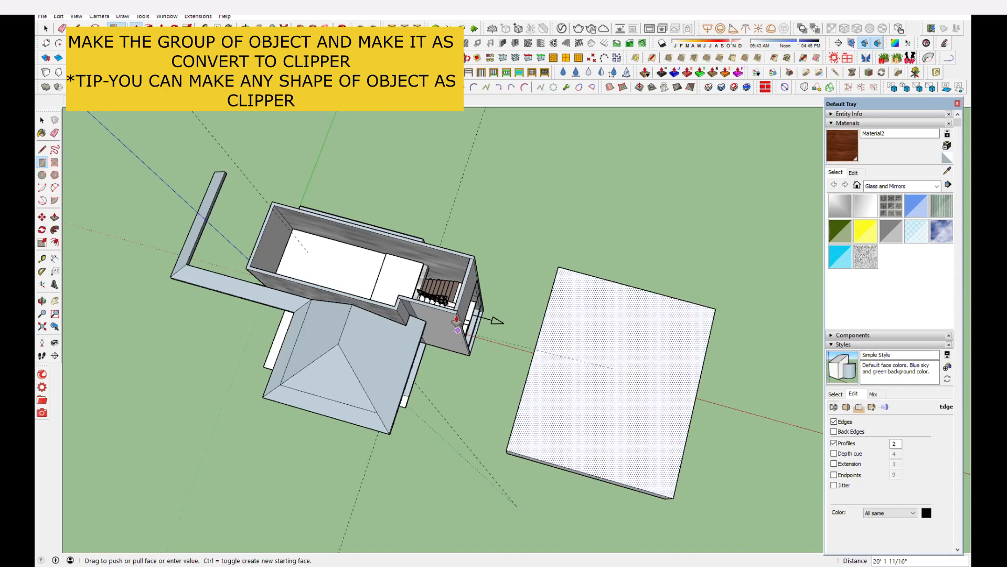
click(455, 317)
middle_drag(609, 239, 652, 202)
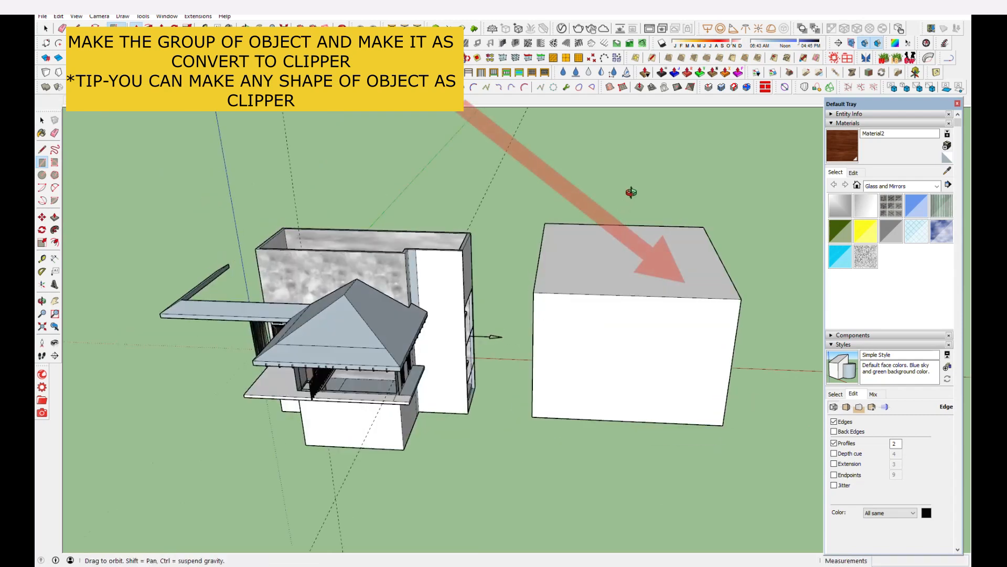
middle_drag(522, 411, 600, 231)
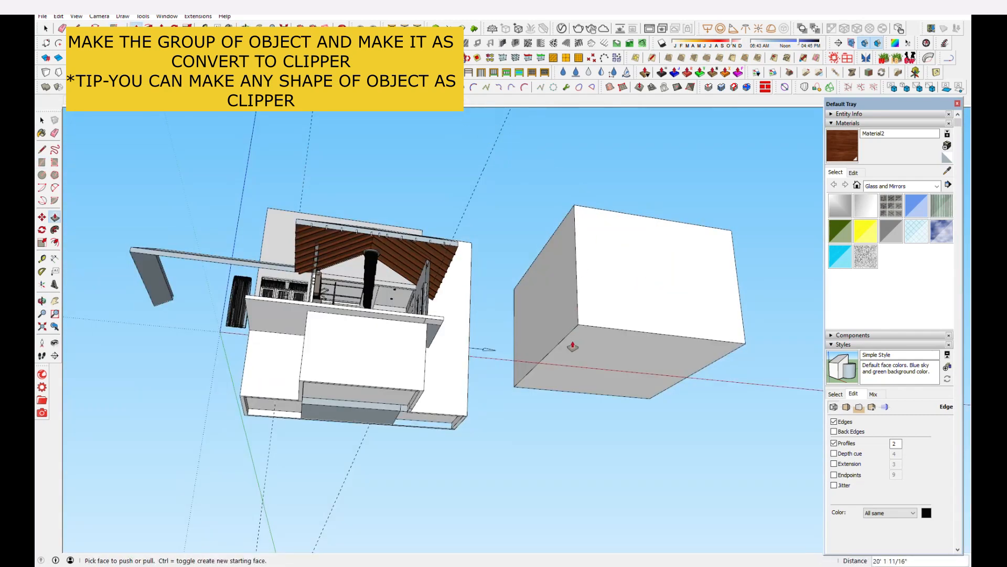
click(572, 346)
click(422, 389)
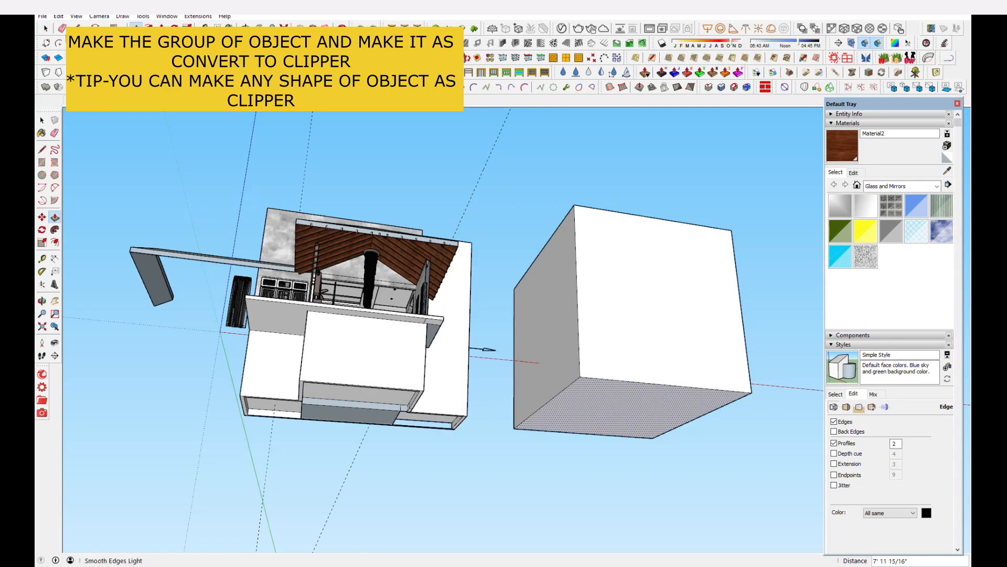
Step: Group the whole box beside the house and convert it to a V-Ray mesh clipper
key(space)
drag(499, 199, 769, 466)
right_click(660, 291)
click(691, 128)
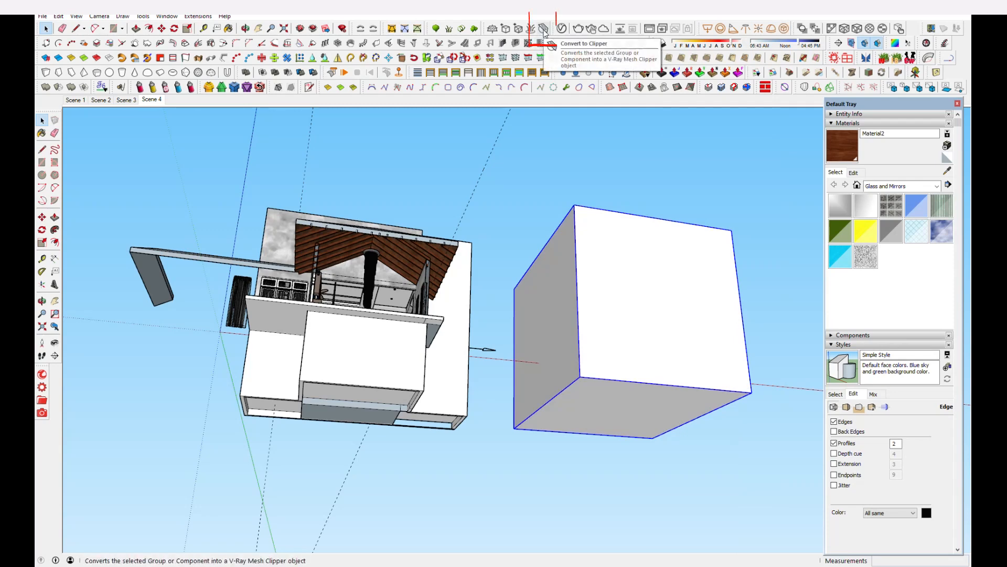
Step: Move the clipper box along the red axis up to the side of the house
middle_drag(650, 273, 589, 475)
click(165, 29)
click(645, 453)
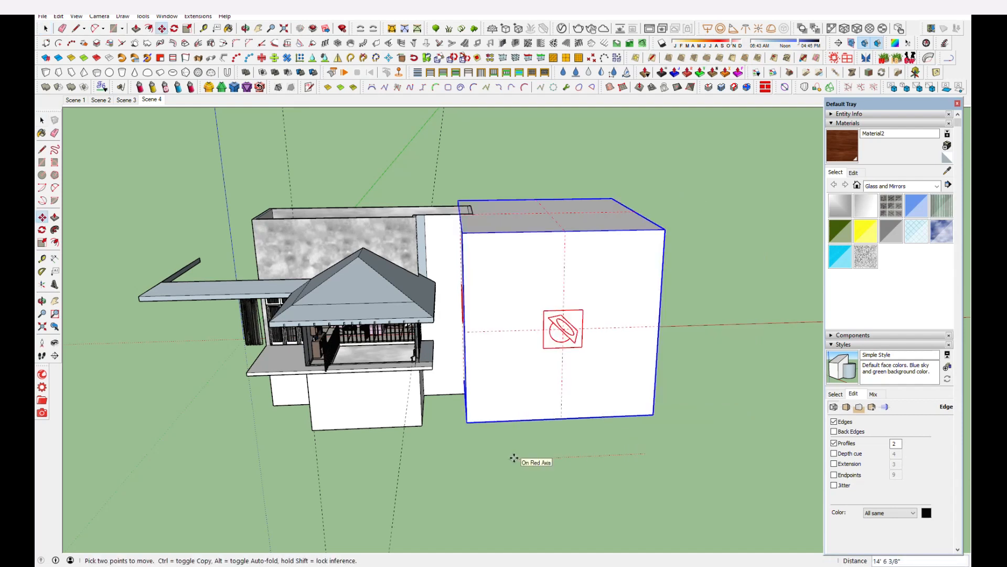
click(442, 458)
Step: Shift the clipper box about 11" further into the house near the end of the balcony railing
middle_drag(475, 391, 531, 342)
scroll(451, 319, up, 4)
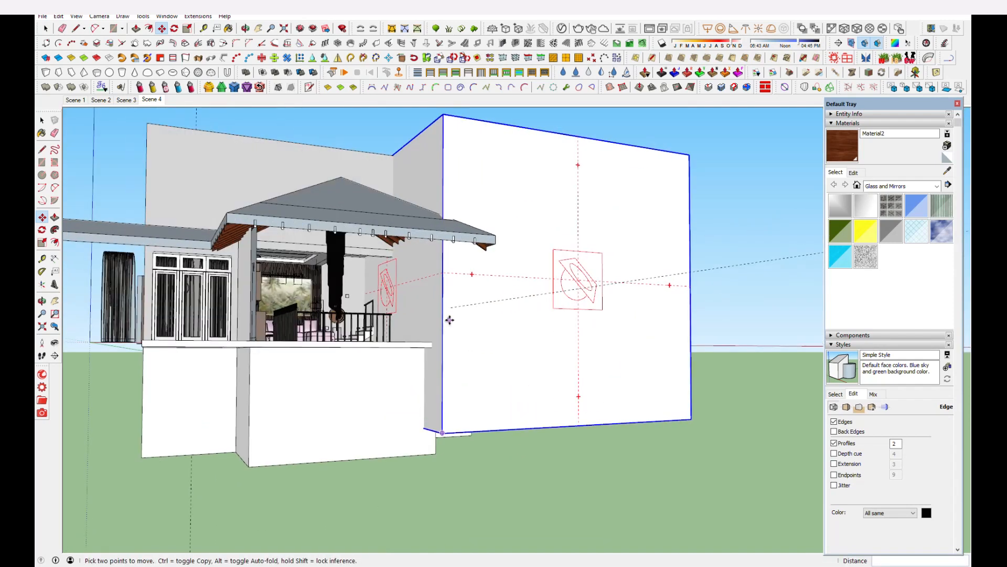
middle_drag(449, 320, 451, 343)
scroll(360, 303, up, 10)
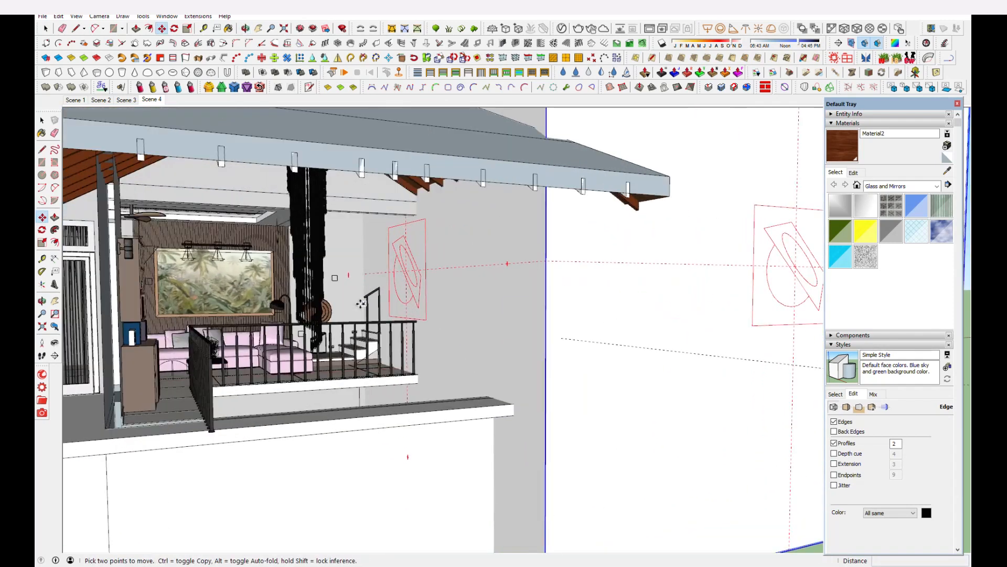
scroll(360, 303, up, 3)
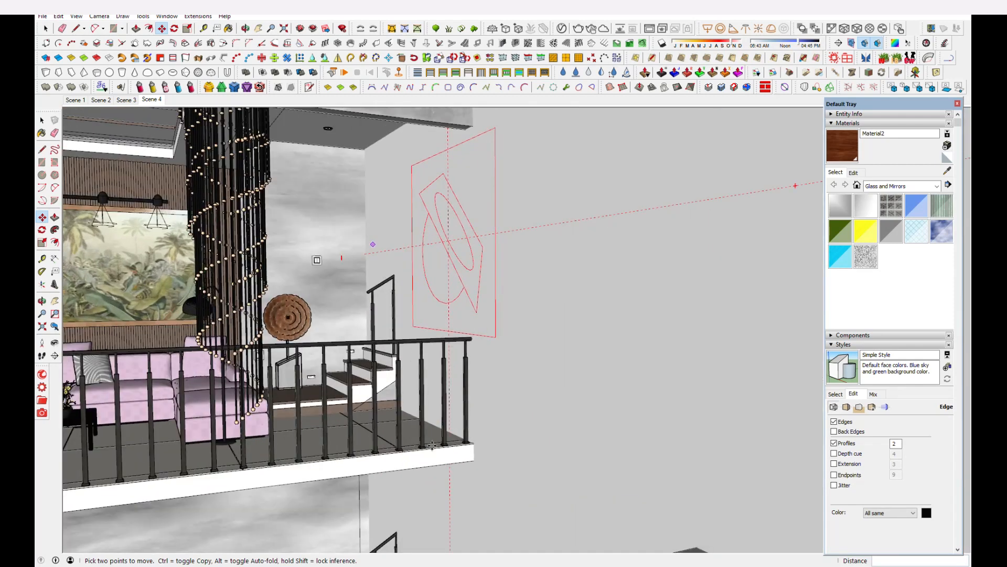
click(436, 453)
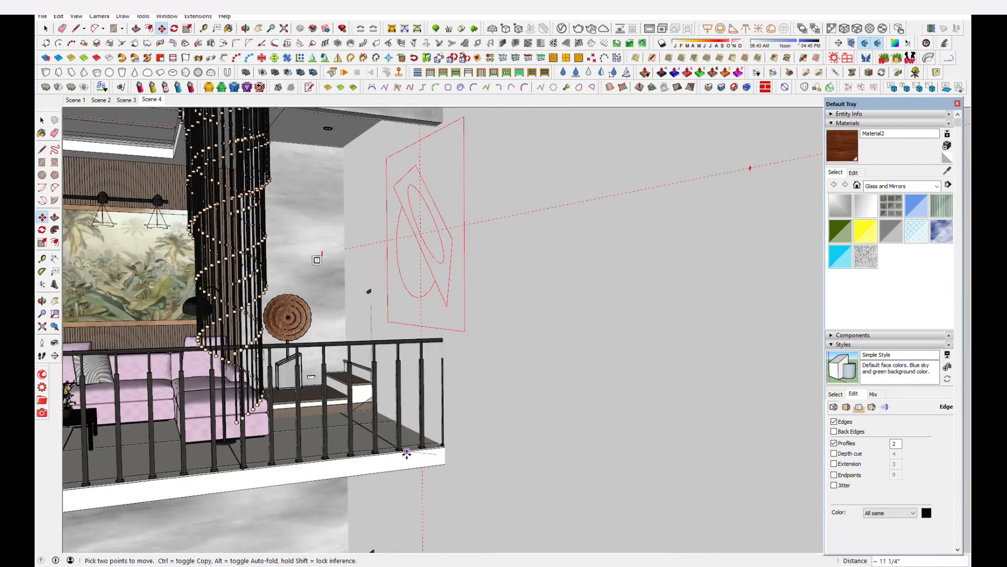
mouse_move(529, 429)
middle_down()
mouse_move(518, 420)
mouse_move(529, 427)
middle_up()
Step: Frame the bookshelf, railing and sofa in the viewport and start an interactive render
click(260, 31)
drag(398, 361, 598, 362)
middle_drag(414, 361, 346, 338)
drag(346, 339, 481, 363)
mouse_move(314, 341)
middle_down()
mouse_move(348, 339)
mouse_move(314, 321)
middle_up()
click(591, 29)
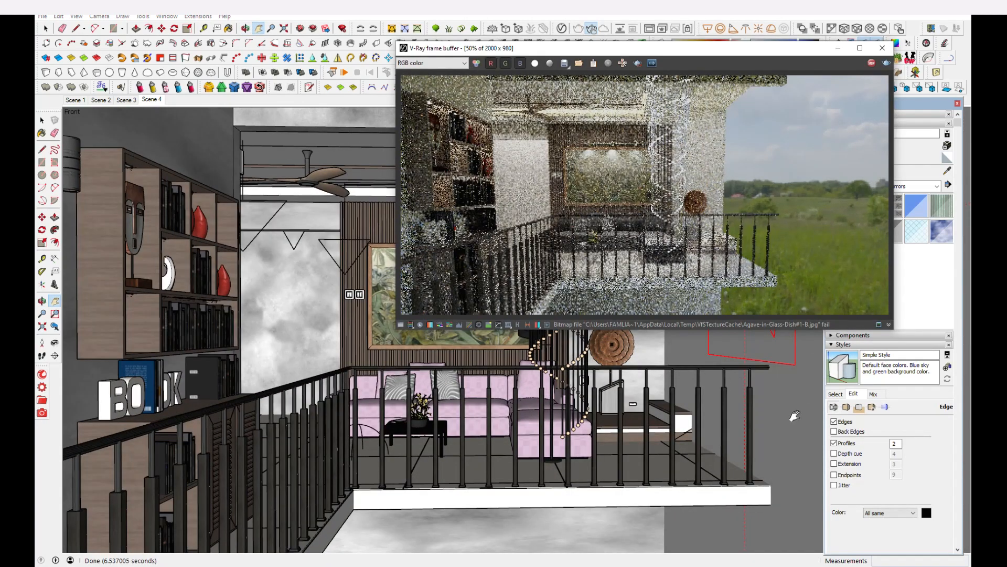
Step: Position the camera behind the clipped wall to frame the bookshelf, TV wall and sofa, and stop the interactive render
drag(349, 434, 373, 475)
mouse_move(362, 457)
middle_down()
mouse_move(329, 454)
mouse_move(317, 412)
mouse_move(276, 405)
middle_up()
scroll(387, 407, up, 2)
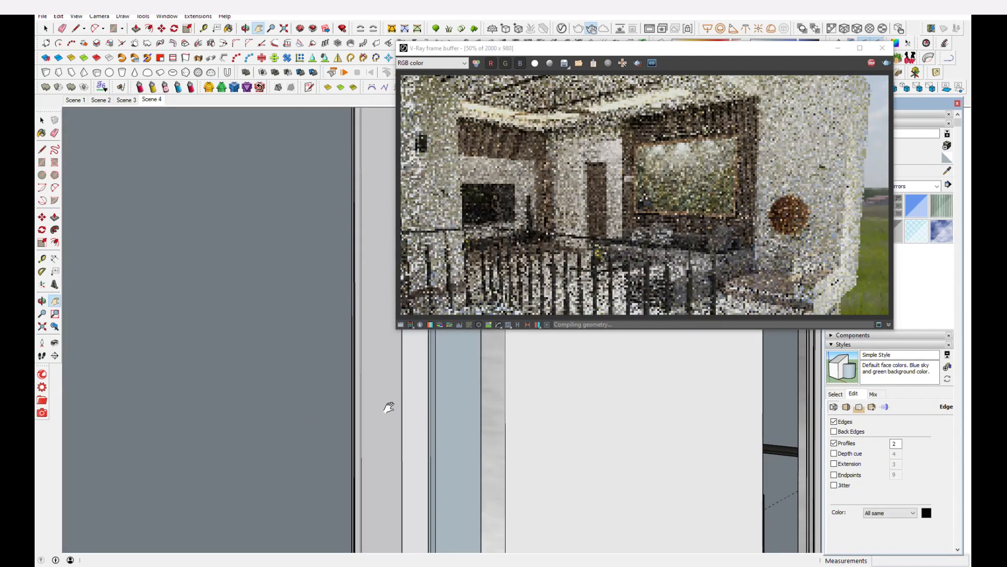
mouse_move(385, 404)
middle_down()
mouse_move(512, 414)
mouse_move(411, 398)
mouse_move(535, 480)
middle_up()
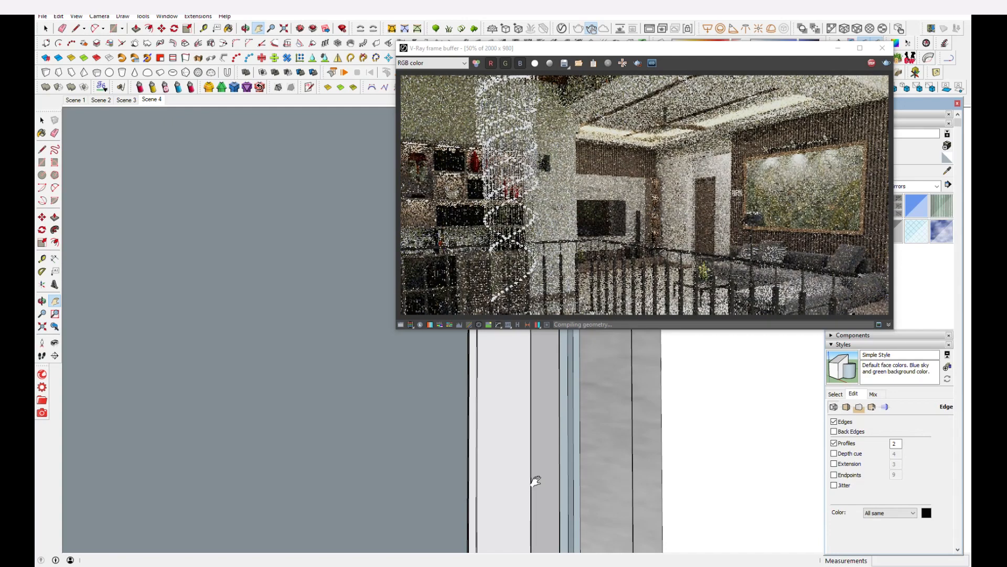
mouse_move(535, 474)
middle_down()
mouse_move(535, 459)
mouse_move(569, 443)
mouse_move(573, 400)
middle_up()
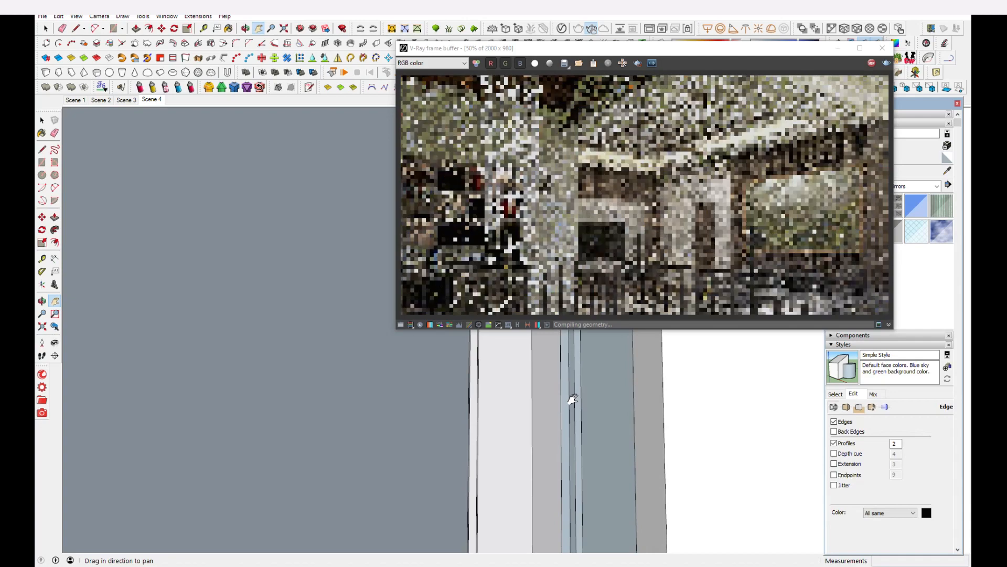
shift+middle_drag(583, 444, 583, 413)
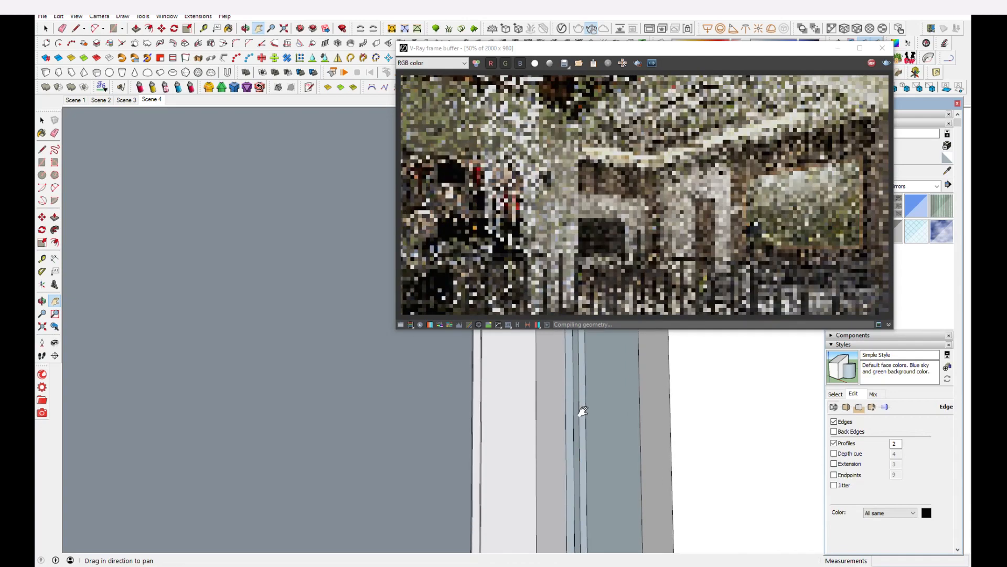
scroll(580, 423, down, 2)
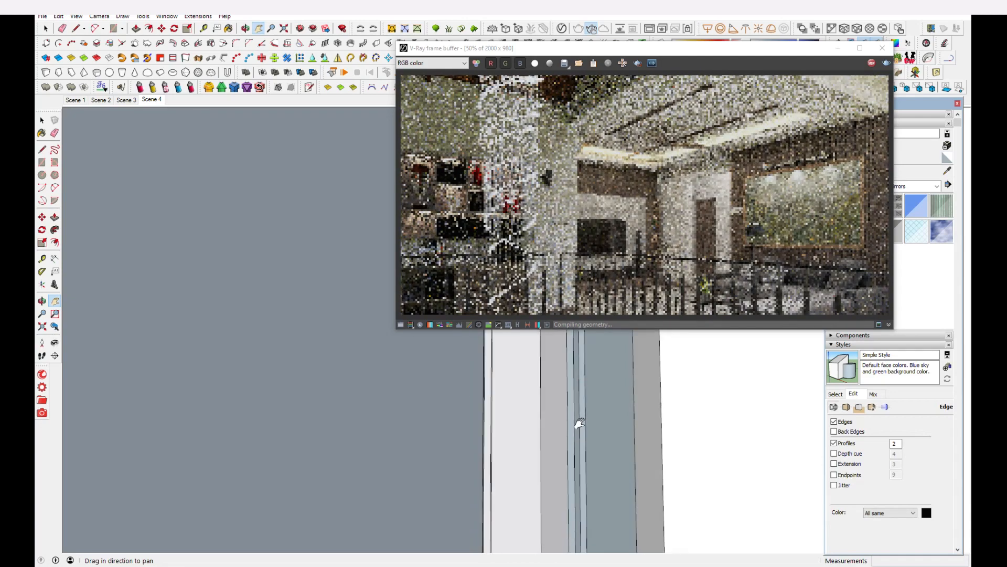
scroll(580, 427, down, 2)
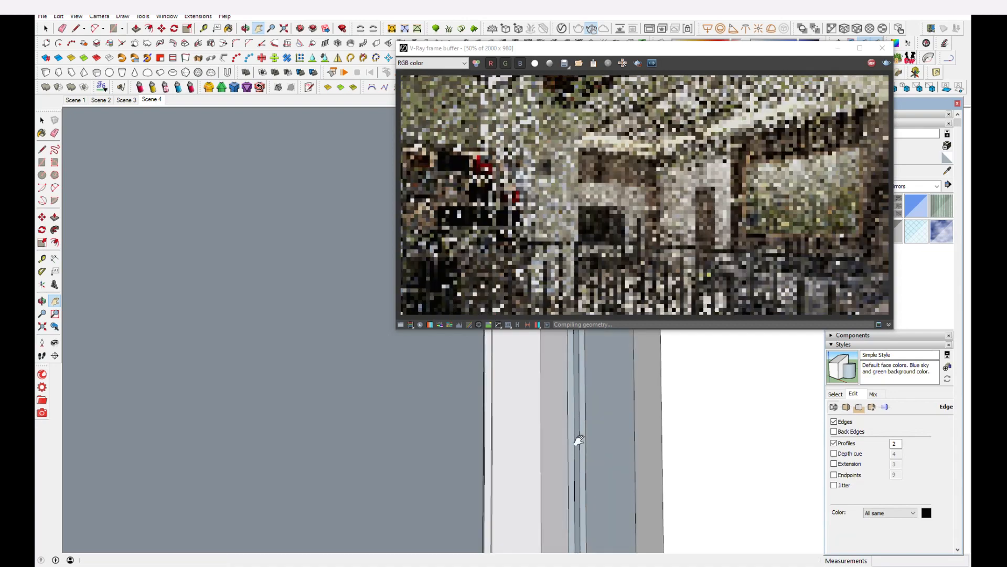
scroll(579, 441, down, 1)
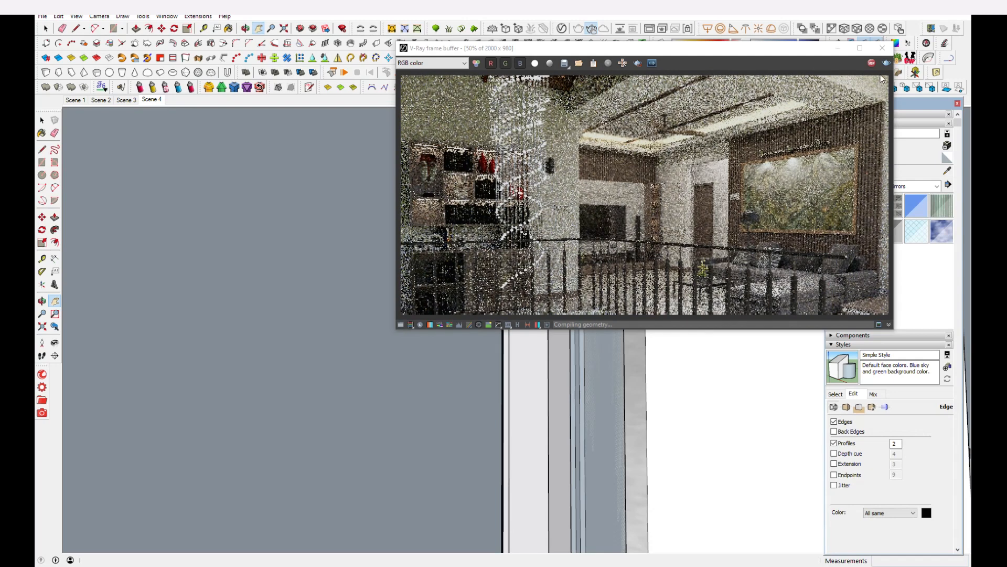
click(871, 64)
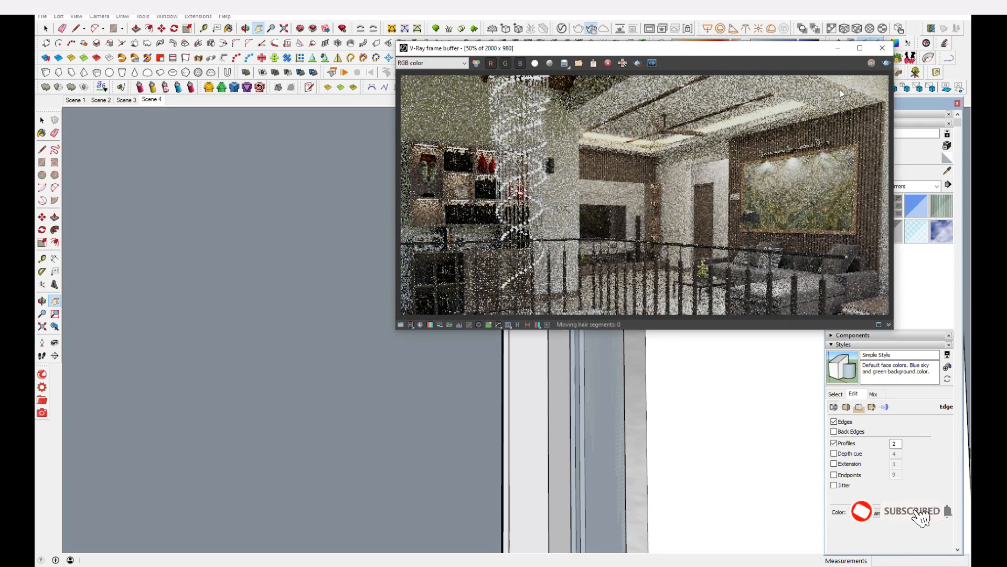